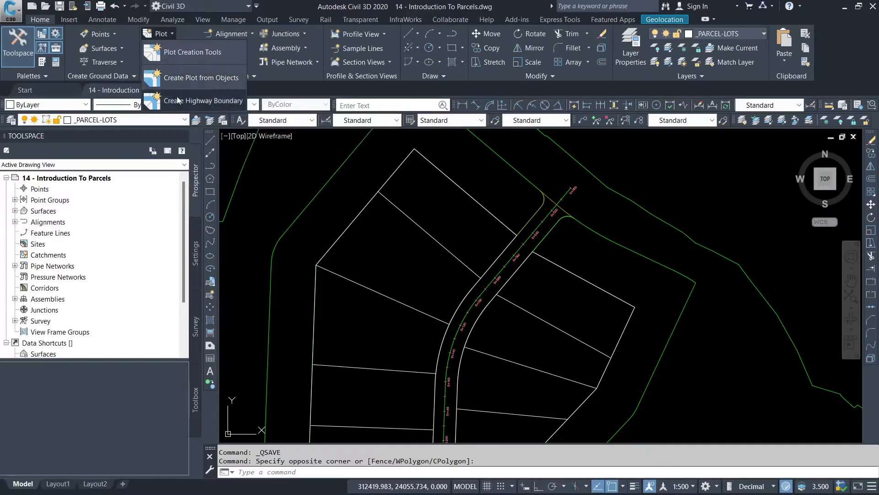
Start Create Plot from Objects and select the outline and four dividing lines of the lot block west of the northern road
left_click(178, 81)
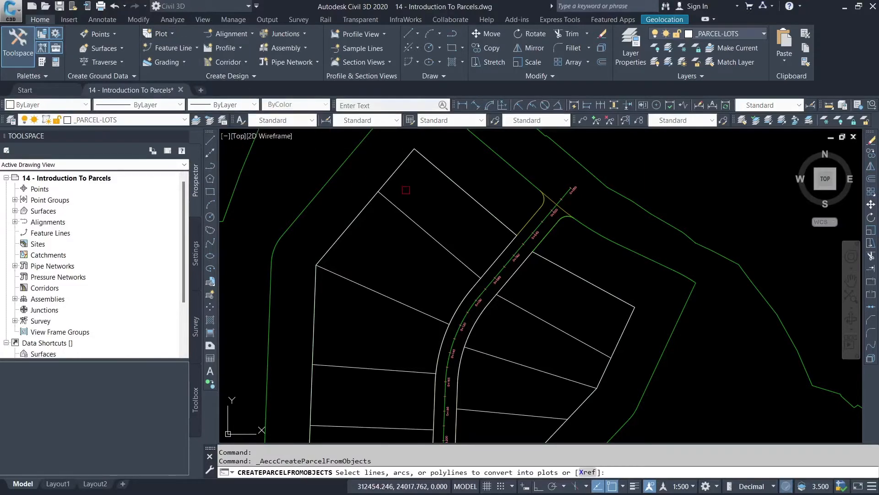
scroll(463, 229, "down", 3)
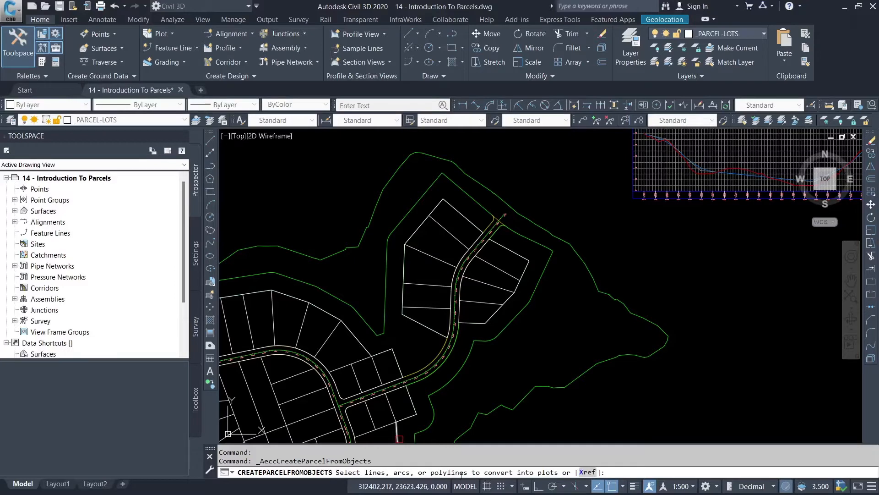
scroll(449, 226, "up", 3)
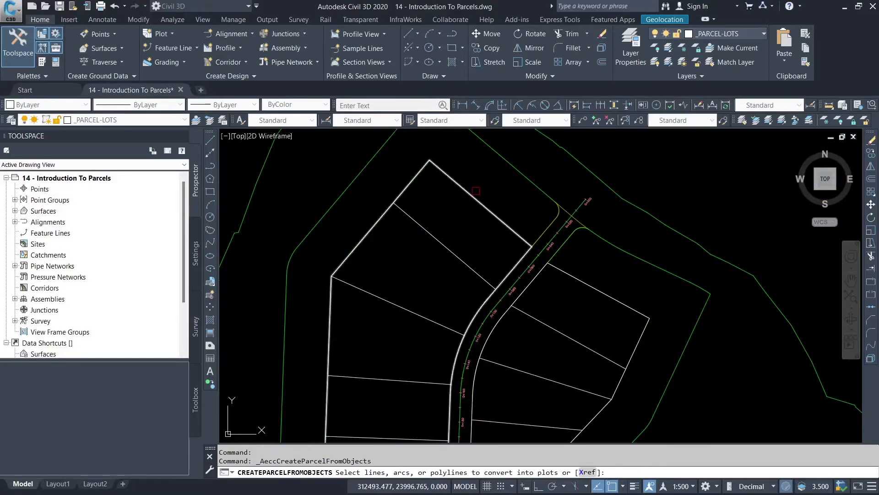
scroll(517, 211, "down", 3)
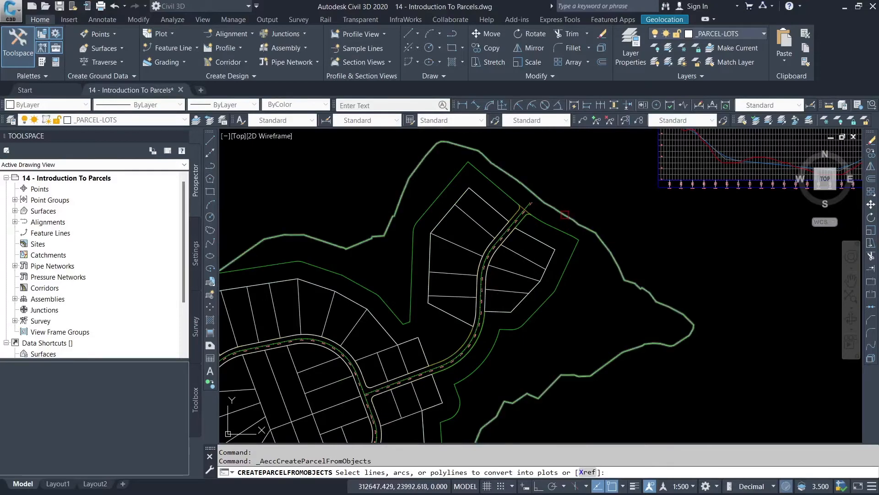
scroll(430, 222, "up", 2)
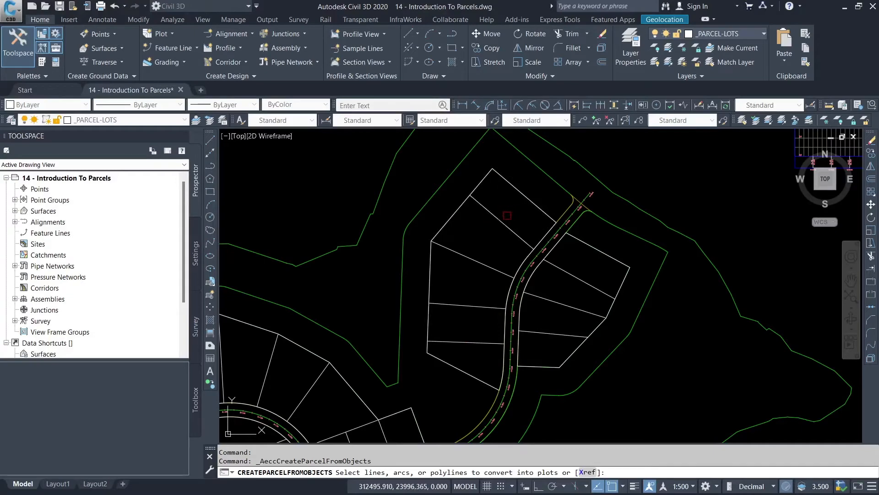
scroll(490, 213, "up", 2)
left_click(520, 164)
left_click(510, 201)
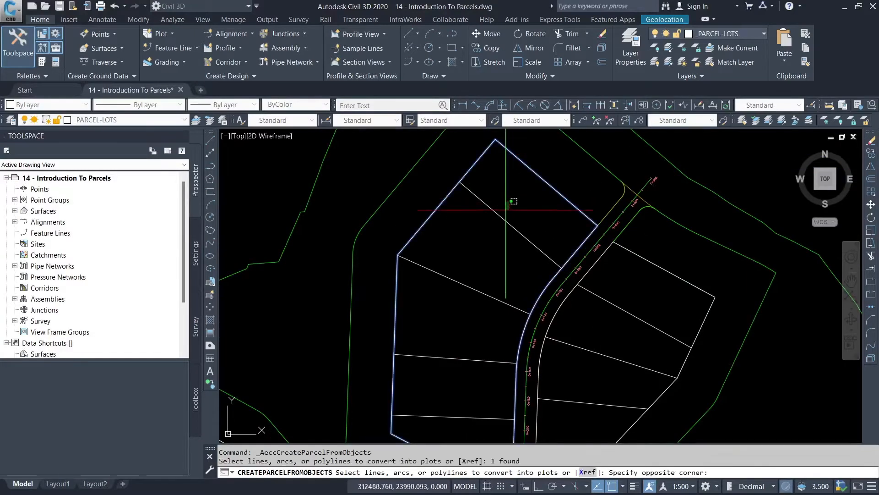
left_click(494, 238)
left_click(475, 256)
left_click(459, 335)
left_click(458, 335)
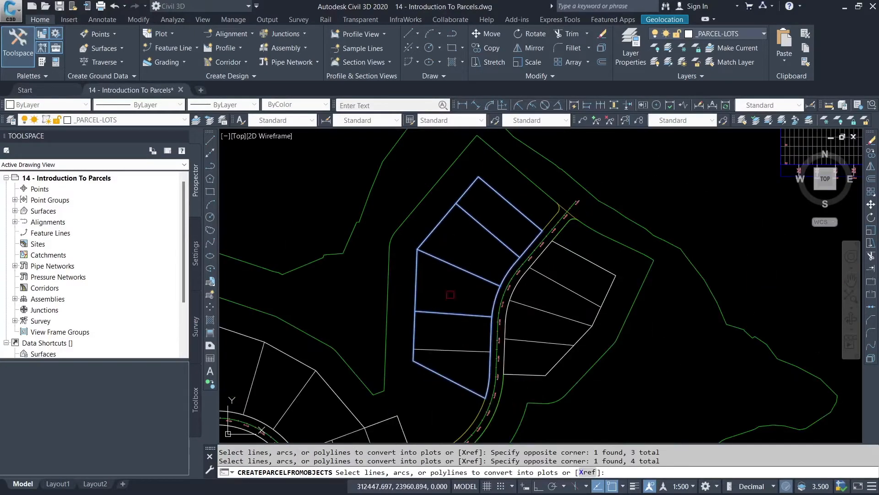
scroll(451, 295, "down", 2)
scroll(454, 364, "up", 2)
left_click(458, 310)
Add the eastern lot block's outline and three dividing lines, exclude the green outer boundary, and finish the selection
left_click(614, 381)
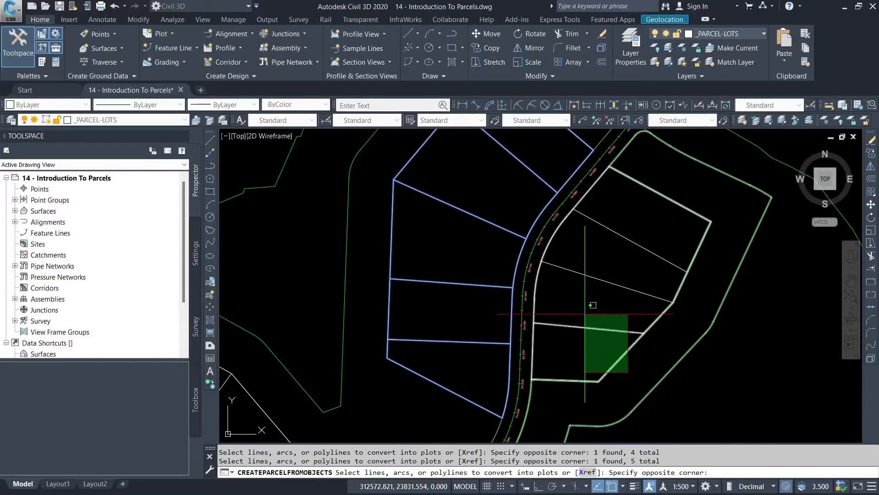
left_click(592, 305)
scroll(615, 296, "down", 2)
scroll(657, 341, "up", 2)
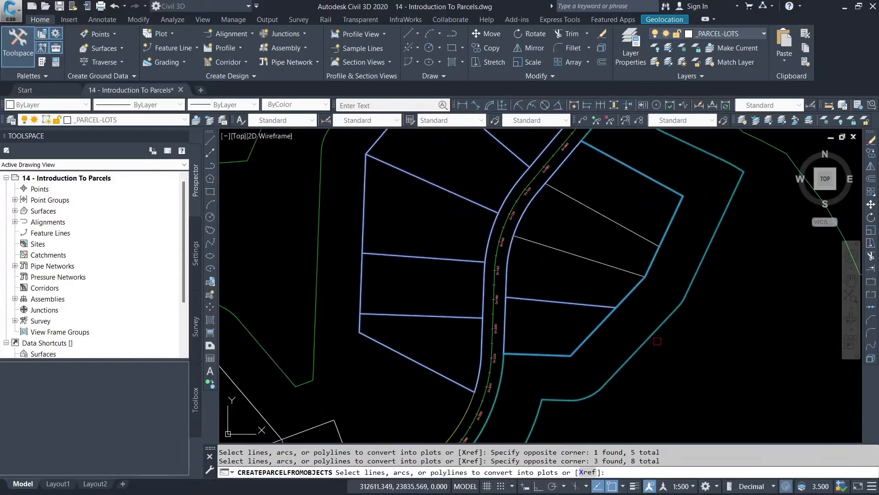
left_click(659, 350, "shift")
left_click(634, 288, "shift")
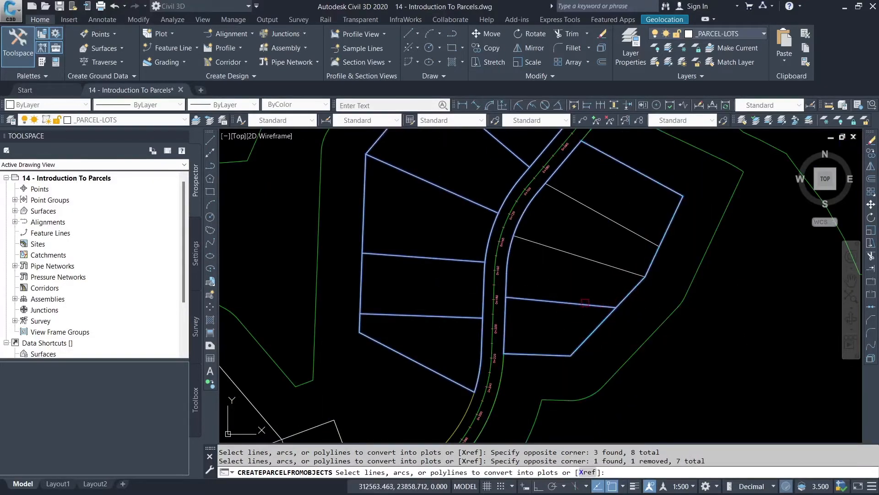
left_click(610, 265)
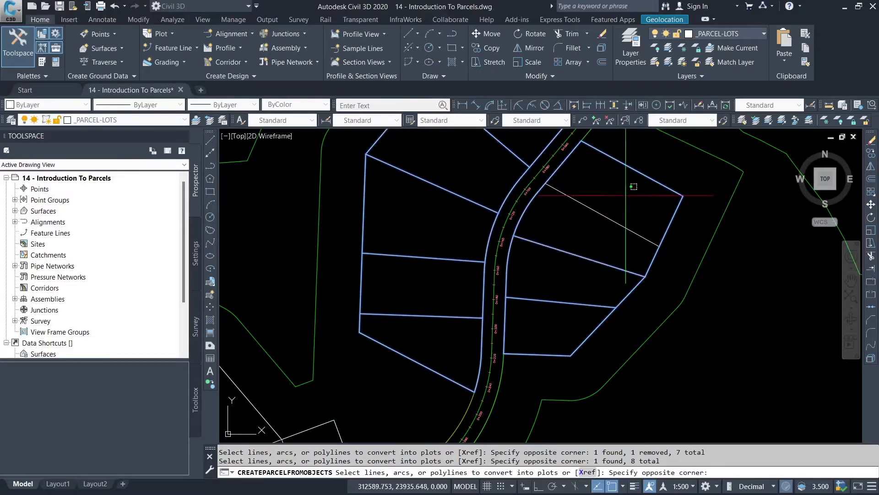
left_click(604, 216)
scroll(569, 265, "down", 2)
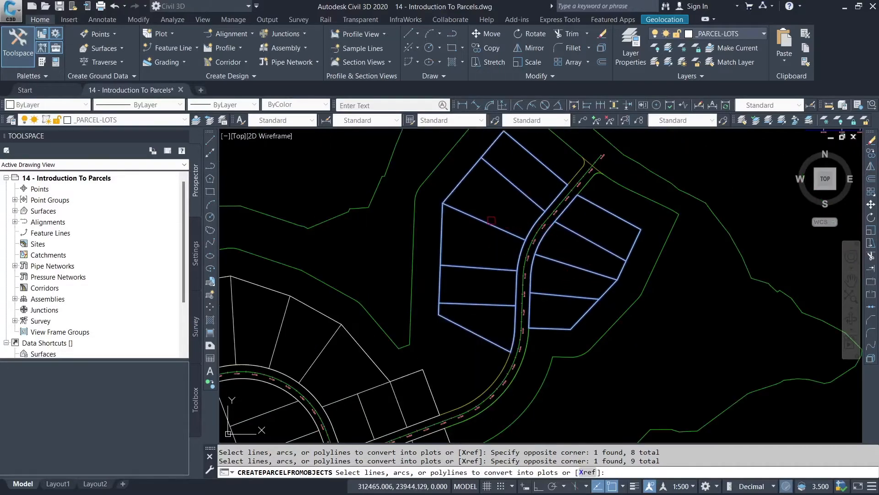
key("Return")
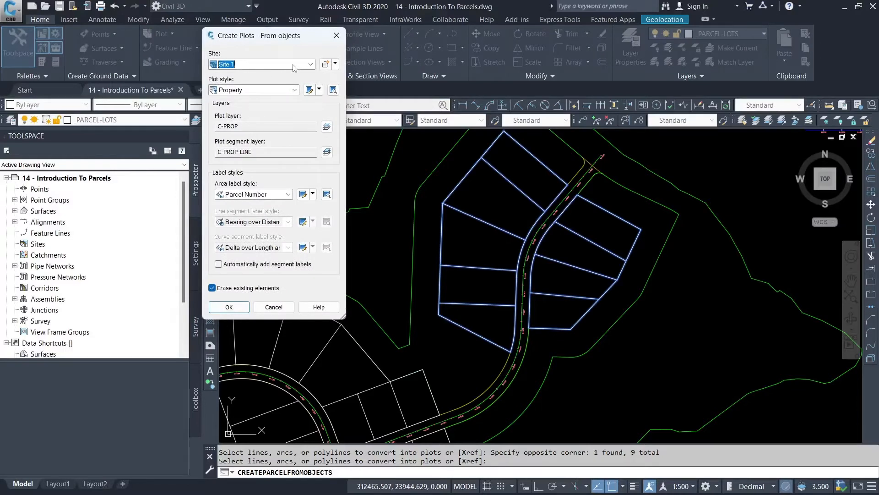
Create the plots in Site 1 with the Single-Family plot style and automatic segment labels enabled
left_click(255, 89)
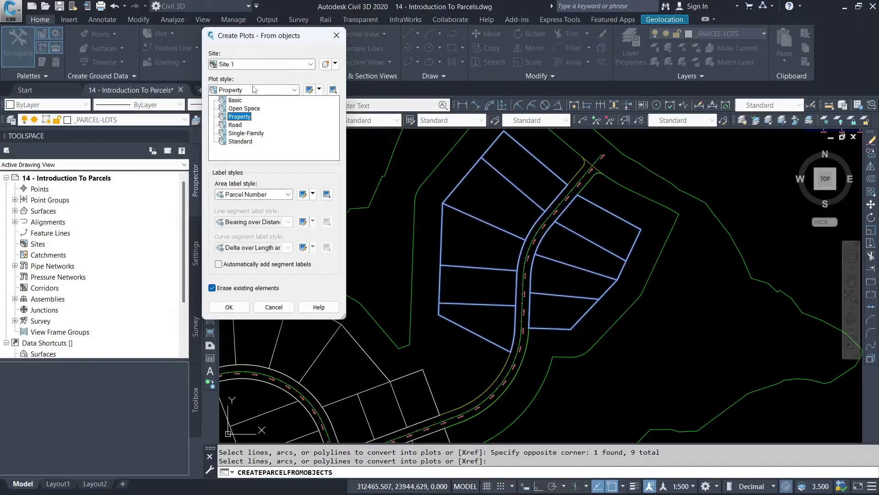
left_click(239, 133)
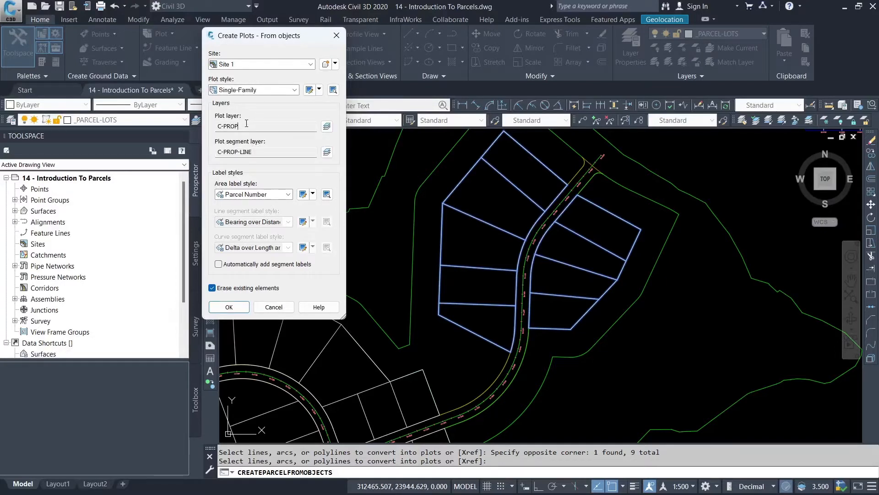
left_click(260, 154)
left_click(219, 265)
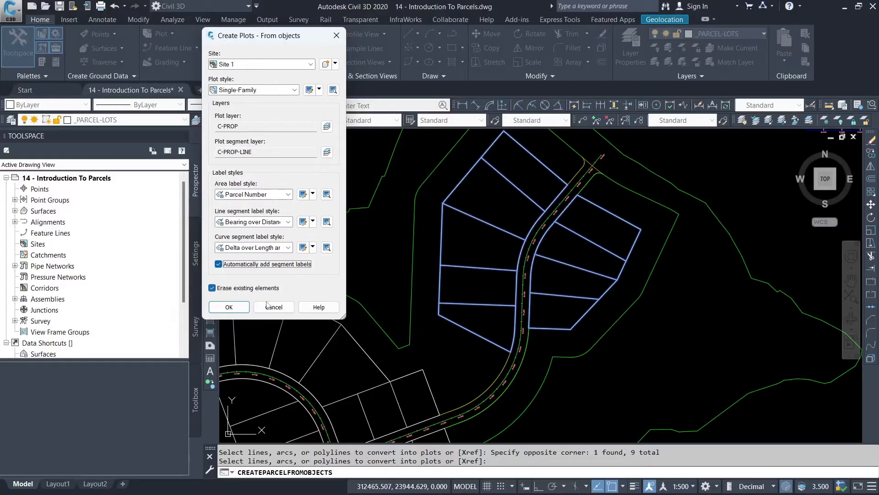
left_click(229, 307)
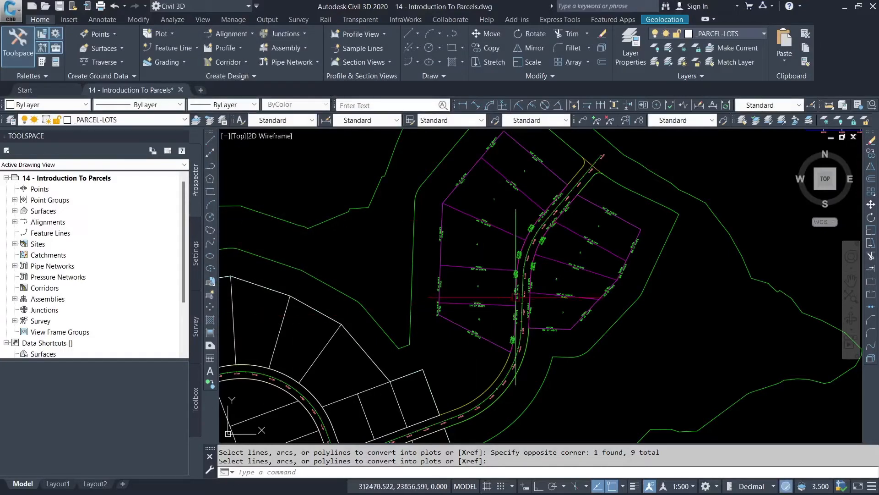
Examine the plot numbers and the bearing, distance and curve labels on the new plots along both sides of the road
scroll(513, 297, "up", 5)
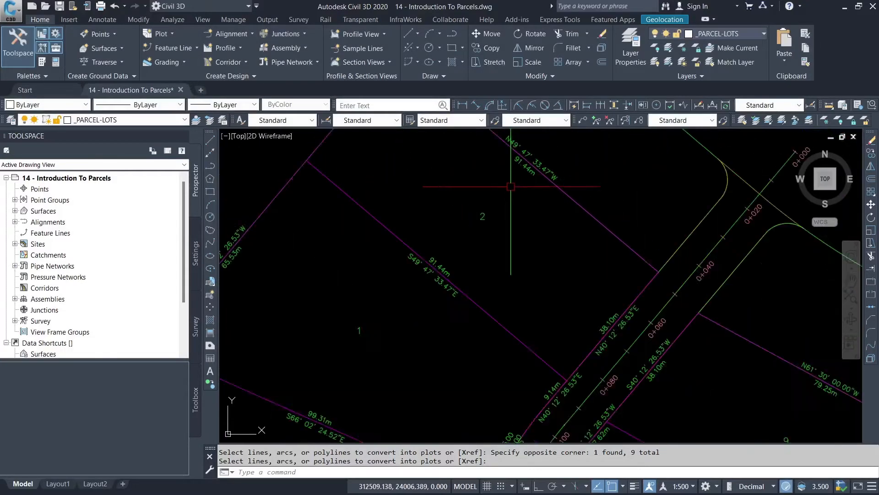
scroll(511, 186, "down", 5)
scroll(499, 188, "up", 6)
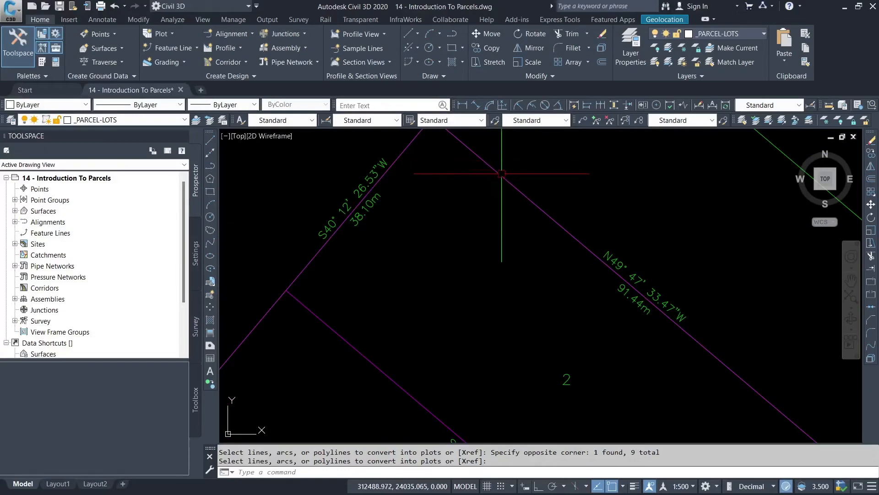
scroll(490, 172, "down", 4)
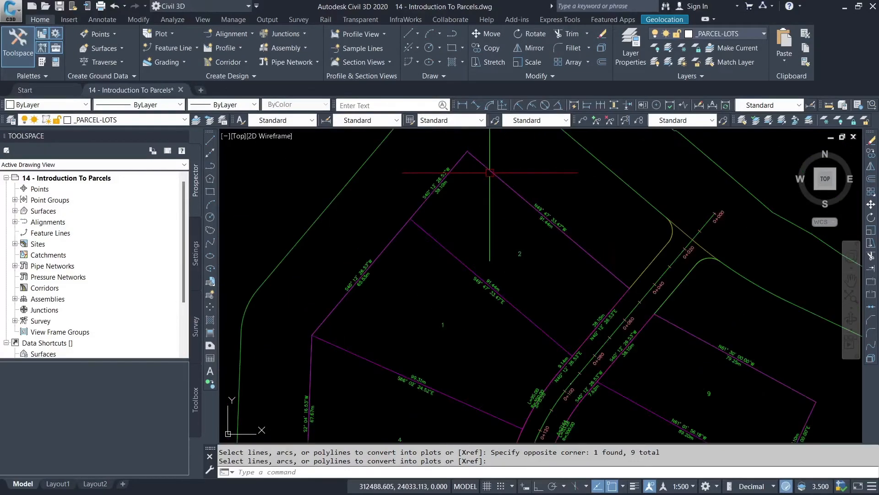
scroll(490, 172, "down", 2)
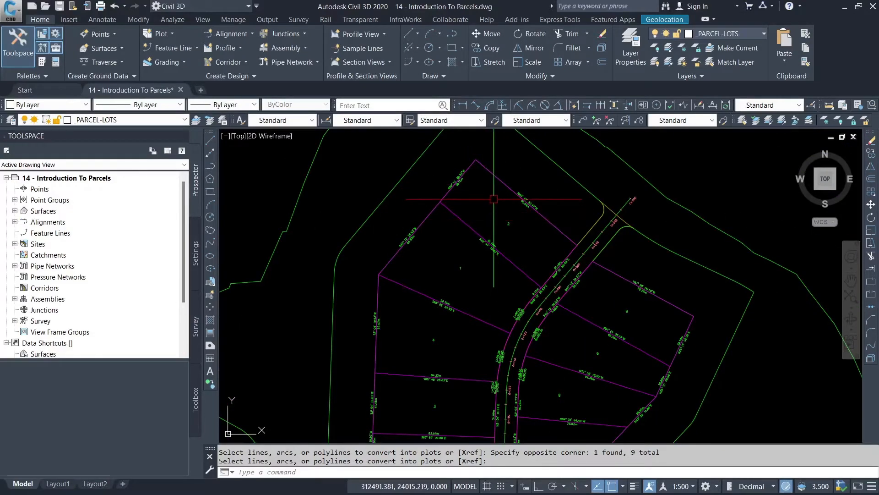
scroll(492, 183, "up", 4)
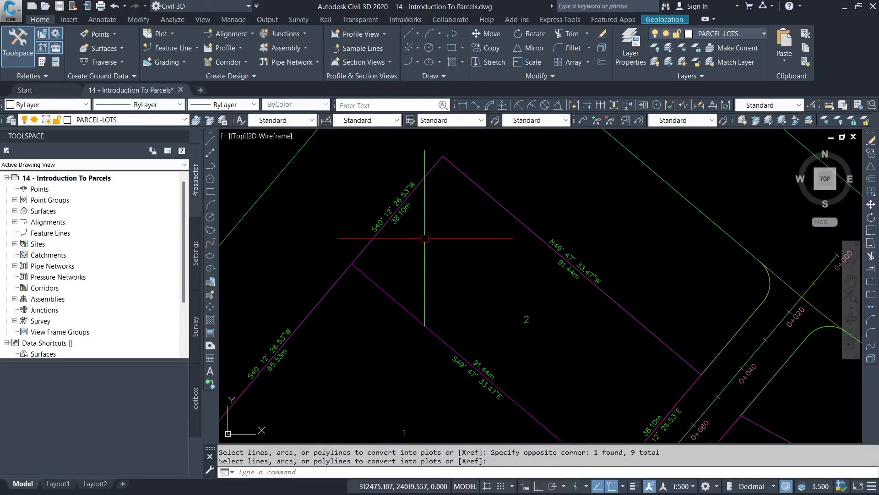
scroll(440, 202, "down", 2)
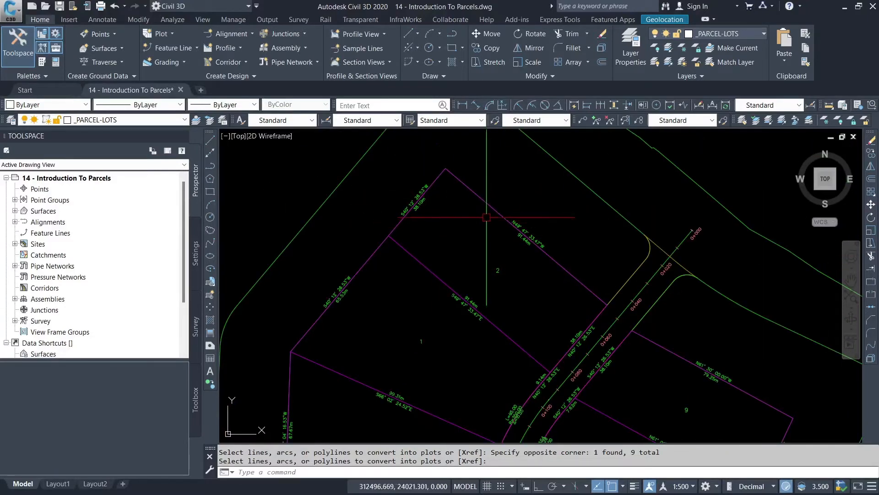
scroll(487, 217, "down", 2)
scroll(476, 224, "down", 2)
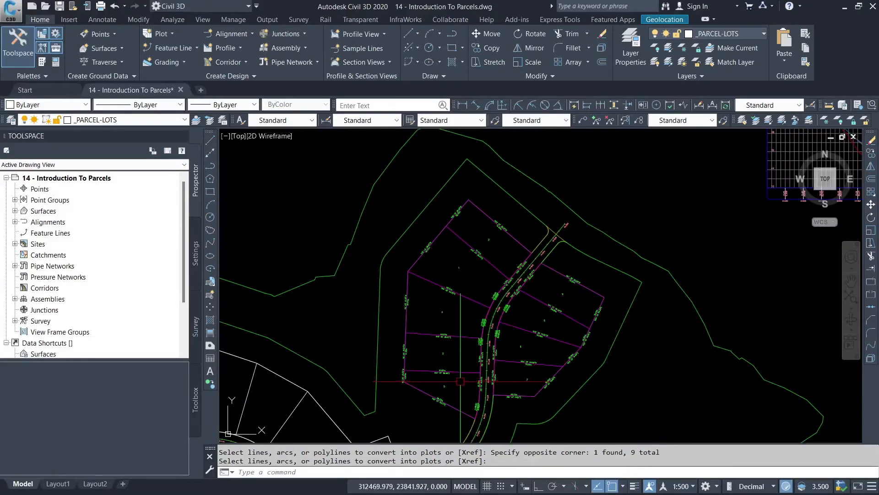
scroll(456, 399, "up", 4)
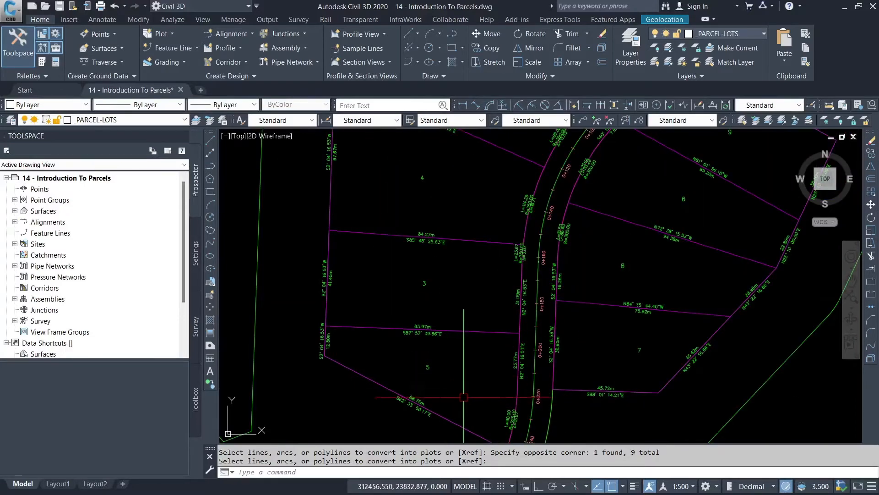
scroll(517, 330, "down", 1)
scroll(650, 215, "up", 5)
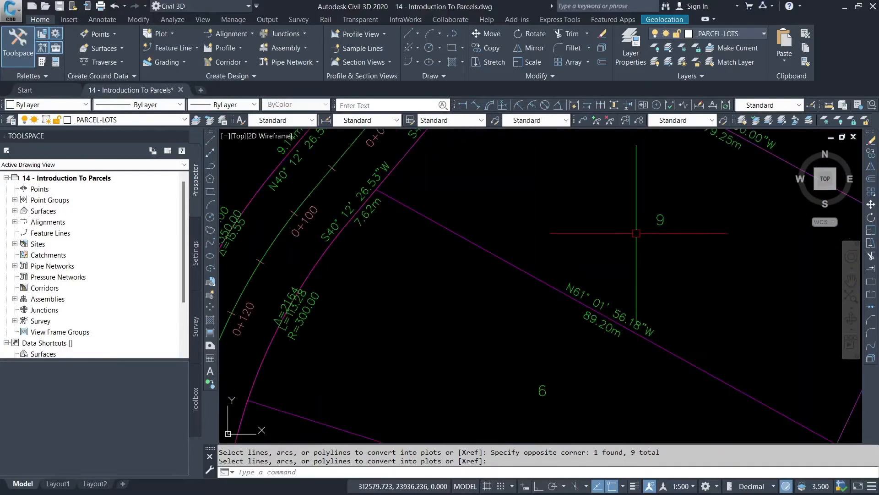
scroll(634, 236, "down", 3)
scroll(591, 348, "down", 2)
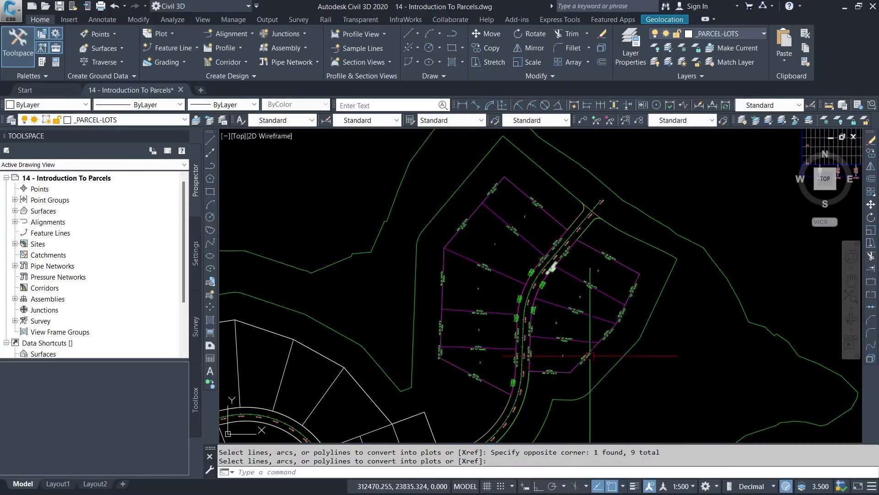
scroll(495, 181, "up", 6)
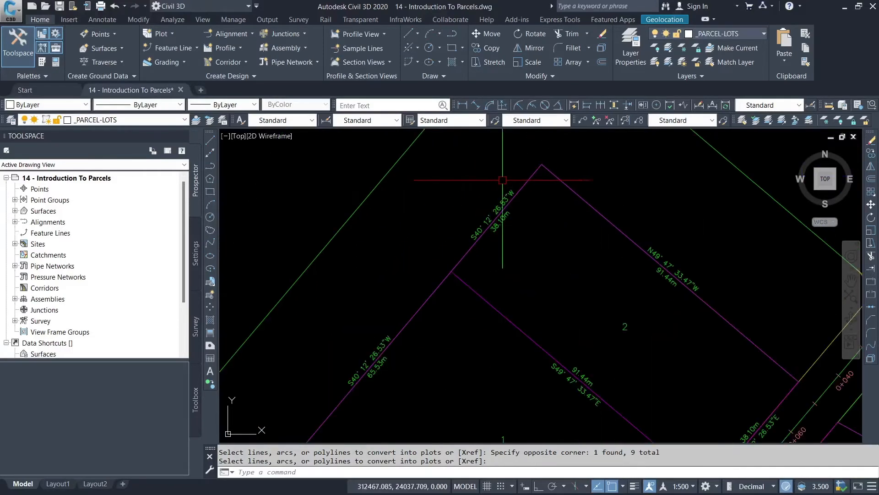
scroll(503, 180, "down", 5)
scroll(538, 235, "up", 5)
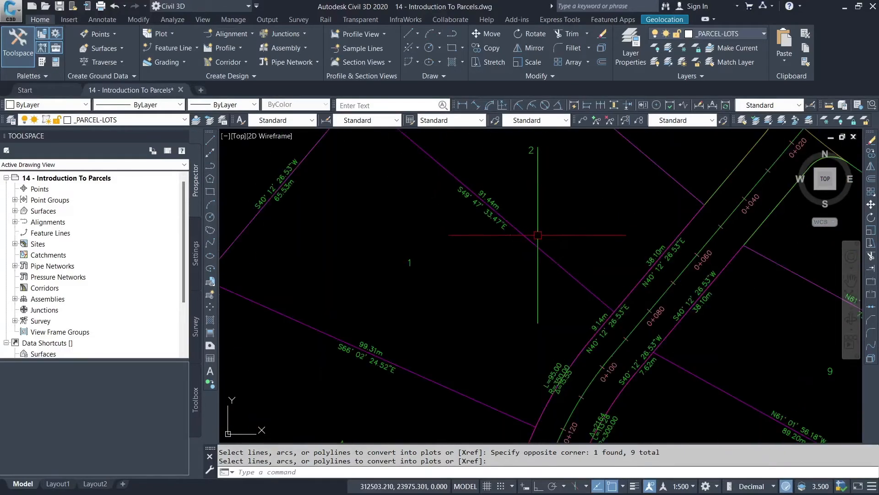
scroll(538, 234, "down", 4)
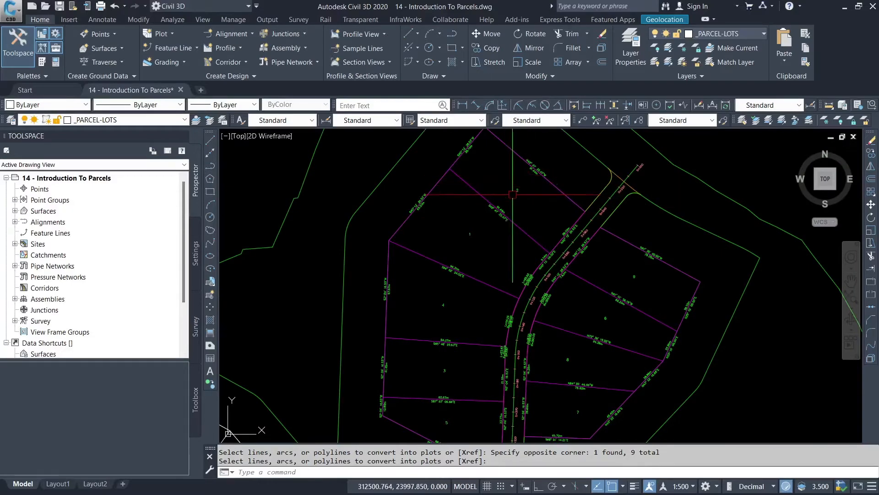
scroll(512, 194, "down", 4)
scroll(511, 191, "up", 4)
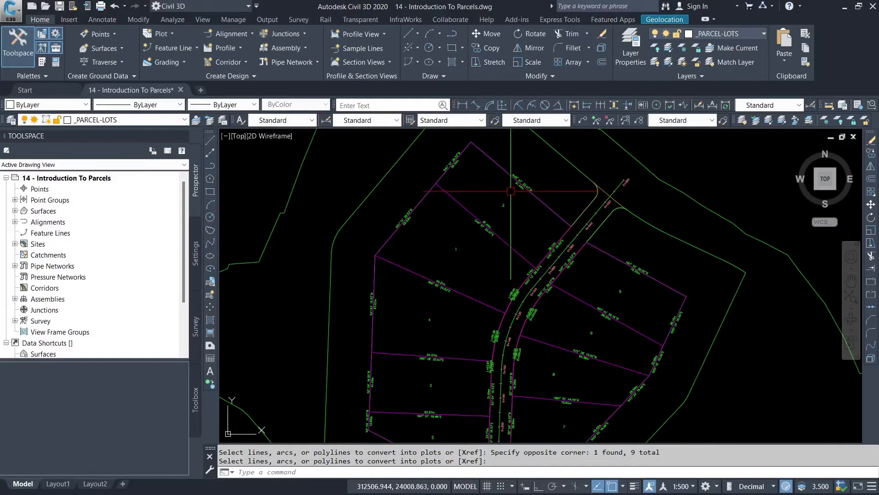
scroll(511, 191, "down", 2)
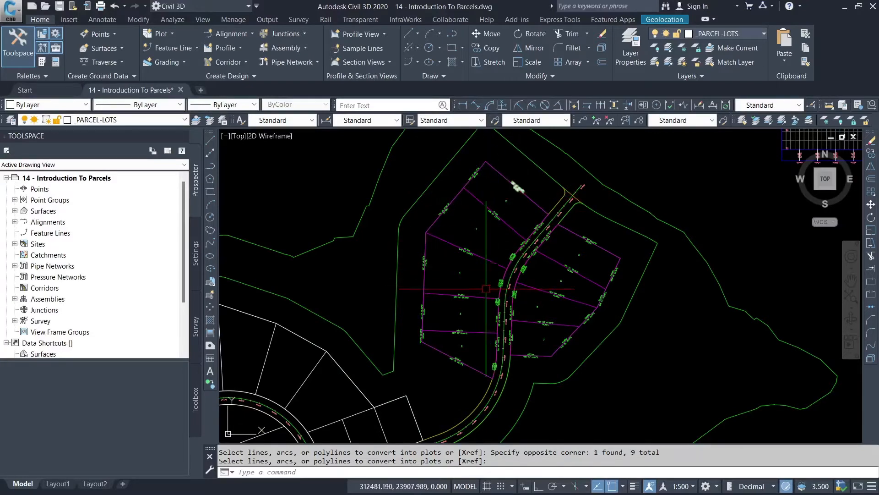
scroll(581, 249, "up", 3)
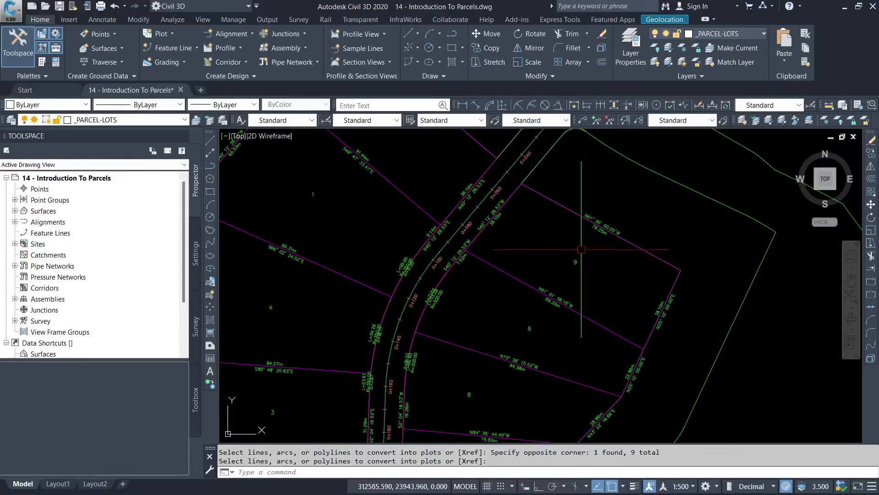
scroll(581, 250, "down", 3)
scroll(481, 241, "up", 5)
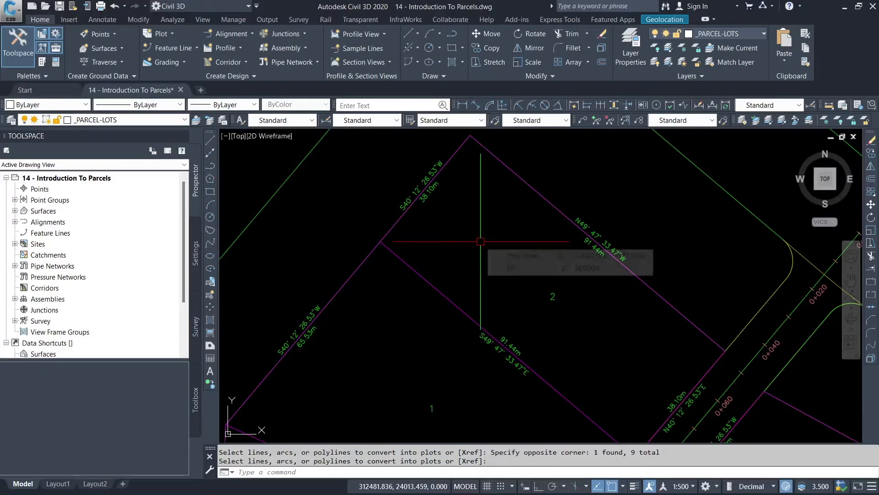
scroll(424, 169, "up", 2)
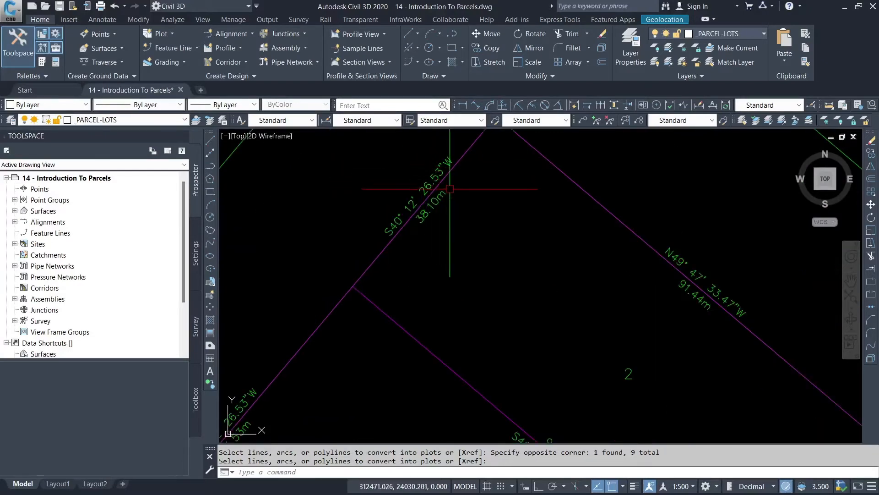
Select the bearing and distance label on the northwest edge of plot 2 and show its properties
scroll(508, 214, "down", 2)
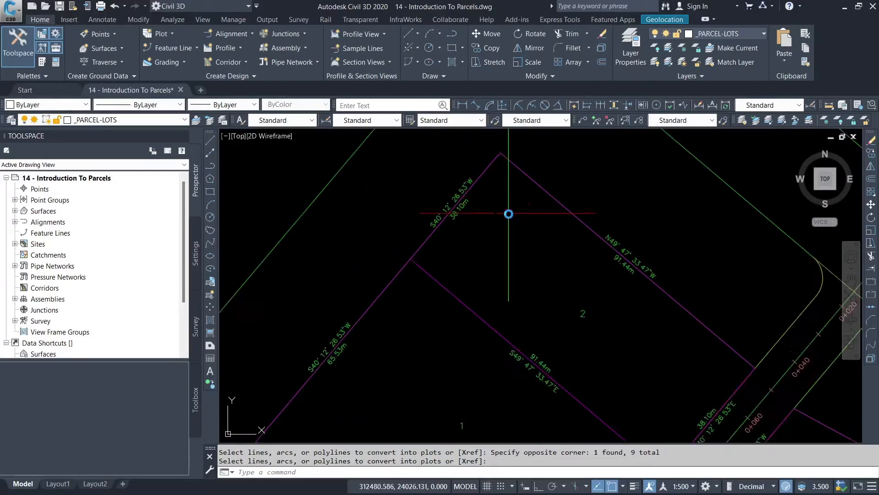
scroll(508, 214, "down", 2)
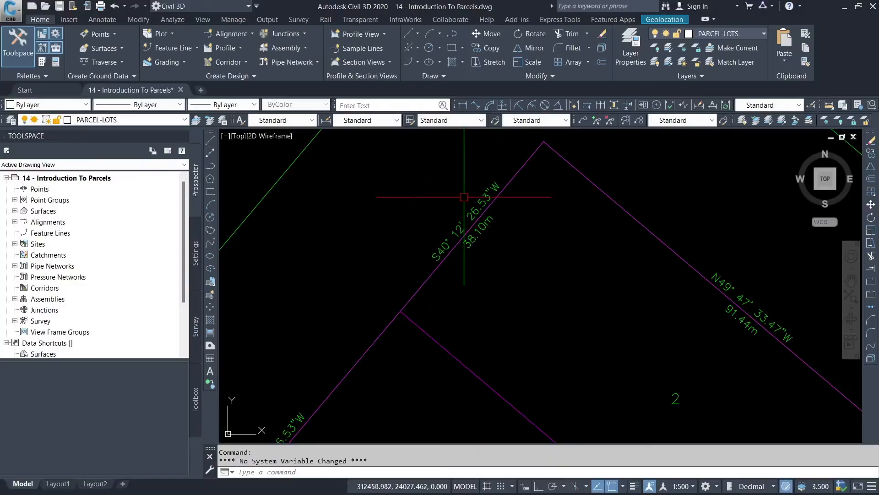
scroll(492, 225, "up", 5)
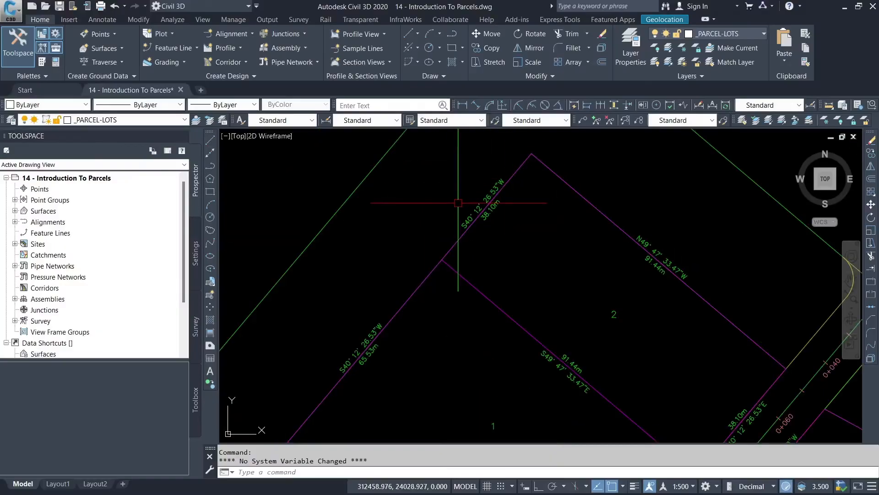
scroll(492, 225, "down", 3)
left_click(515, 251)
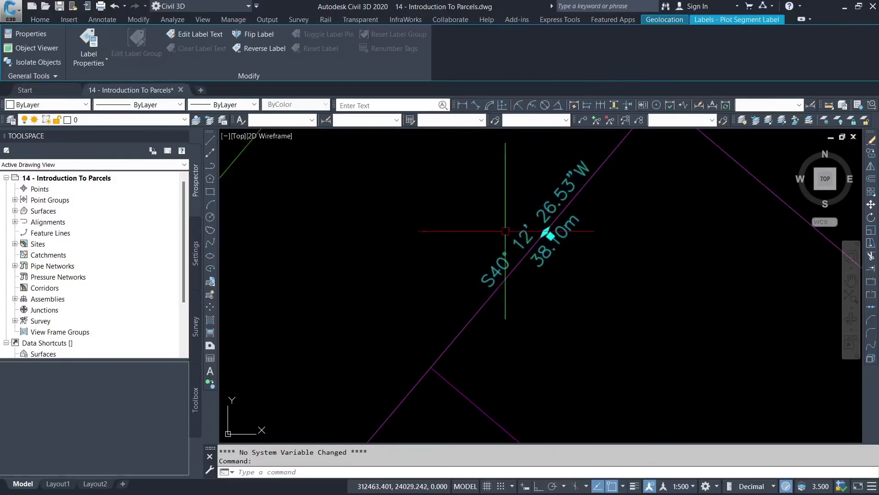
scroll(492, 218, "up", 4)
scroll(506, 269, "down", 2)
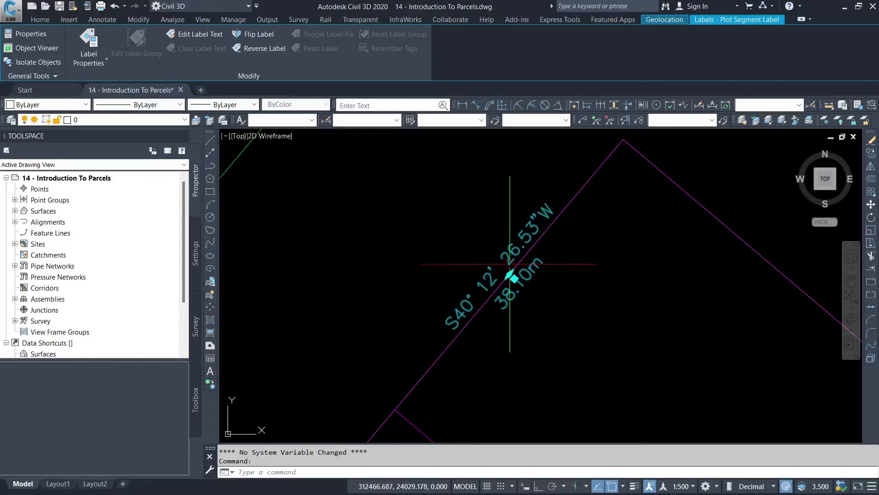
scroll(537, 266, "up", 4)
scroll(477, 261, "down", 2)
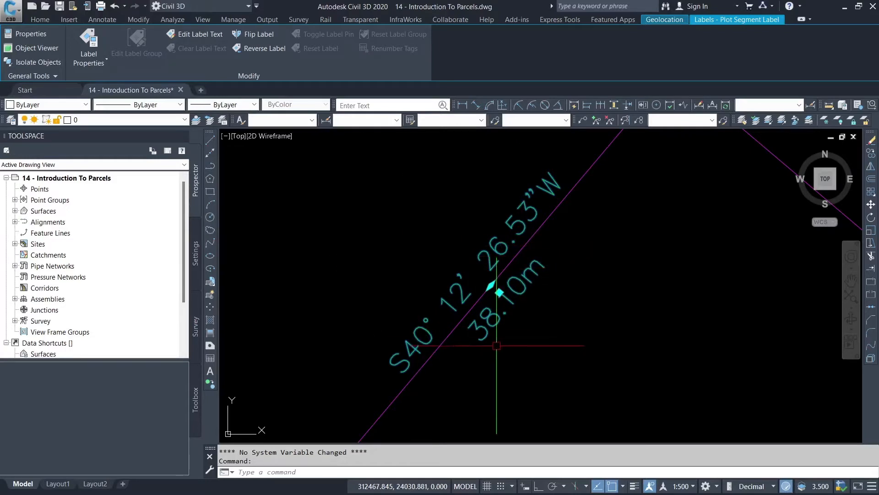
right_click(442, 229)
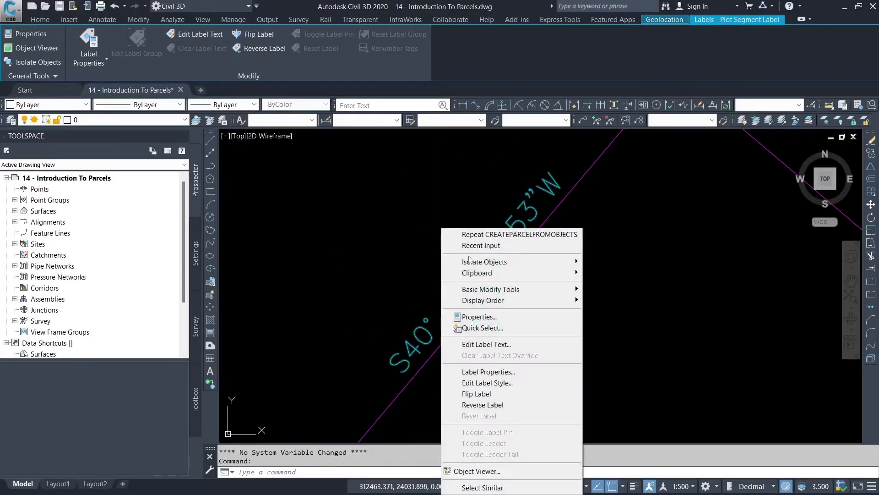
left_click(478, 316)
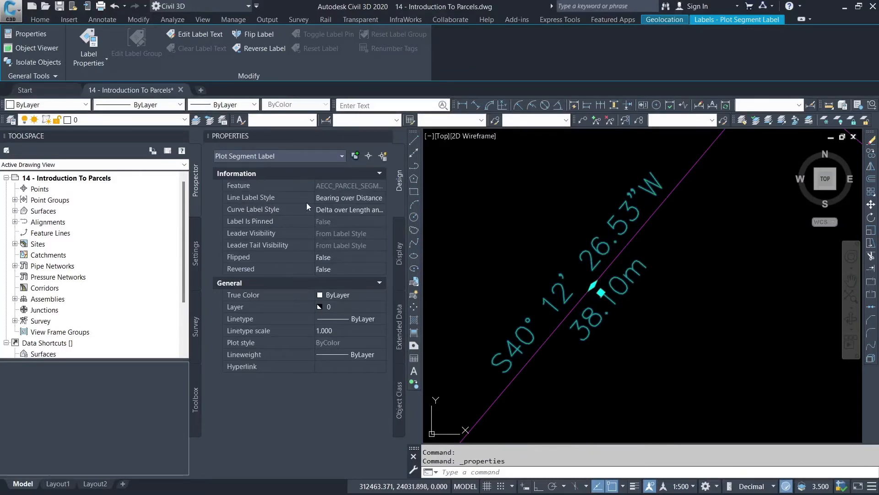
Open the label's current Bearing over Distance line label style for editing from its Line Label Style property
left_click(347, 197)
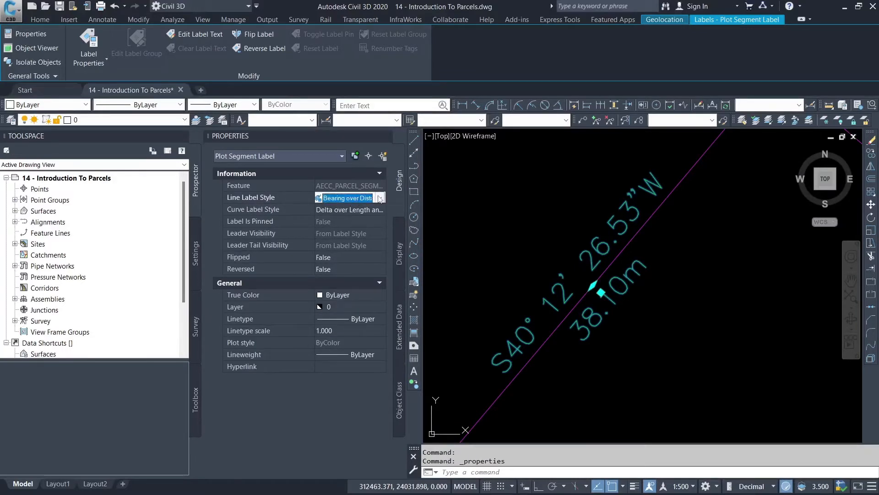
left_click(380, 197)
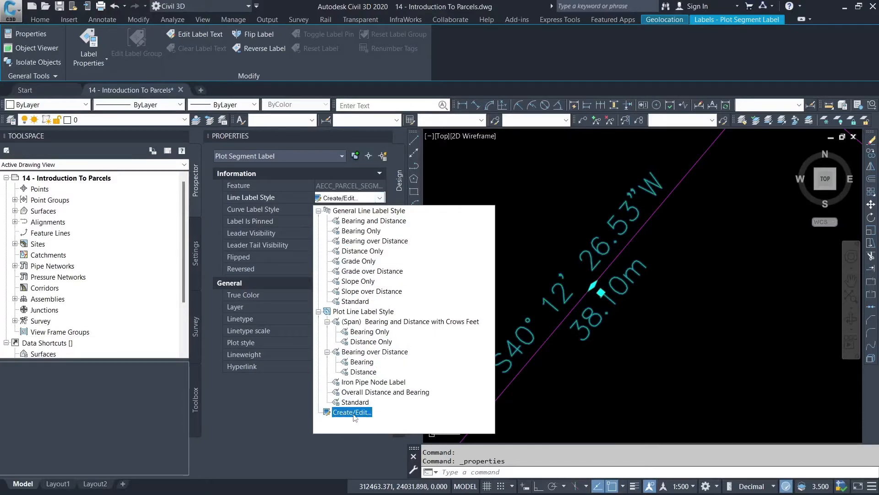
left_click(351, 412)
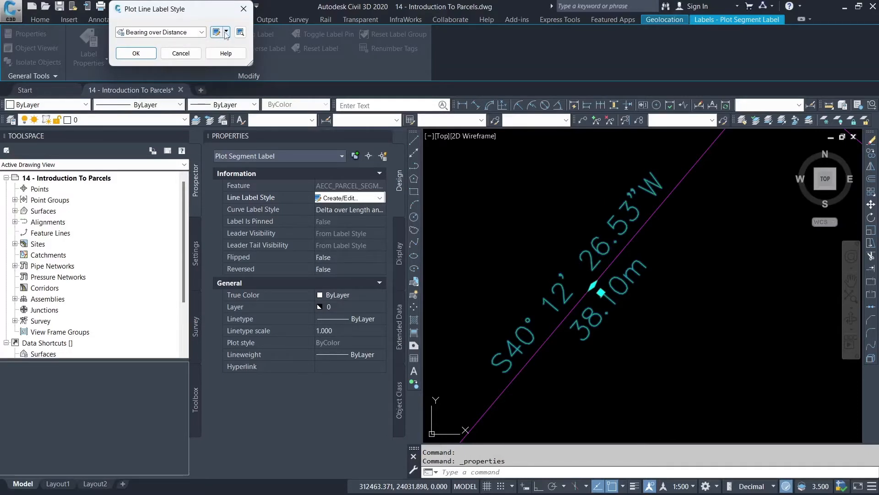
left_click_drag(161, 10, 175, 9)
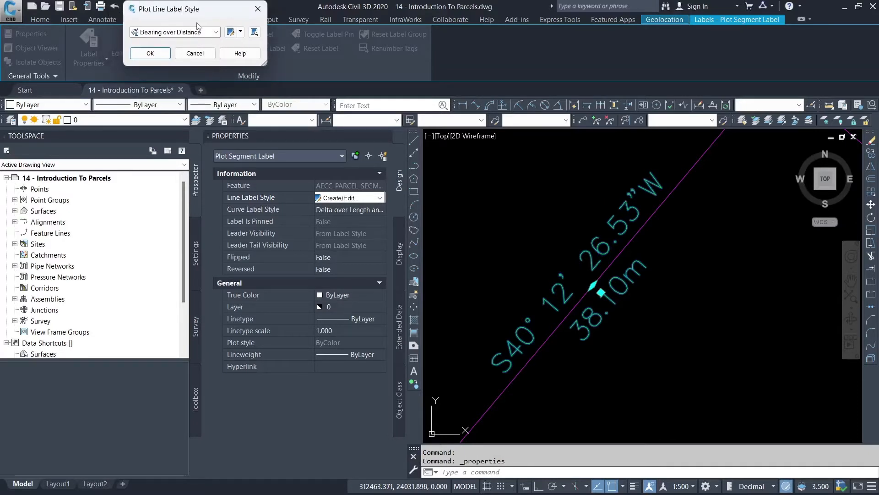
left_click(241, 32)
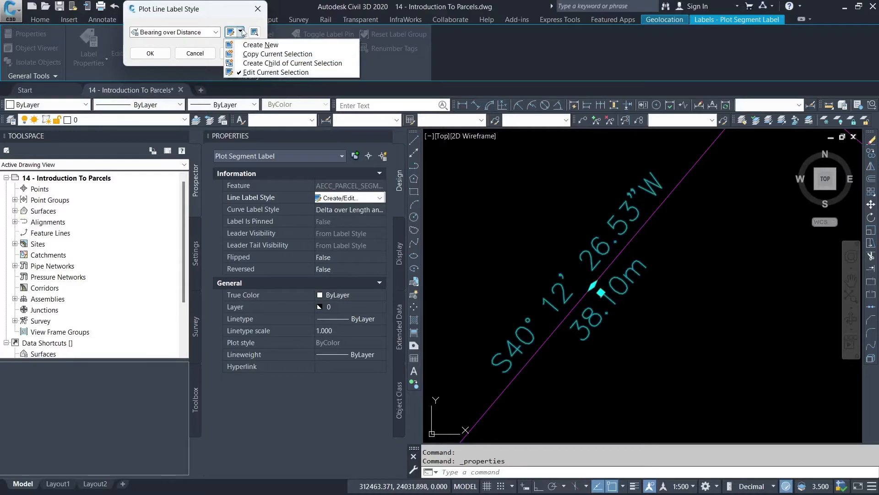
left_click(256, 73)
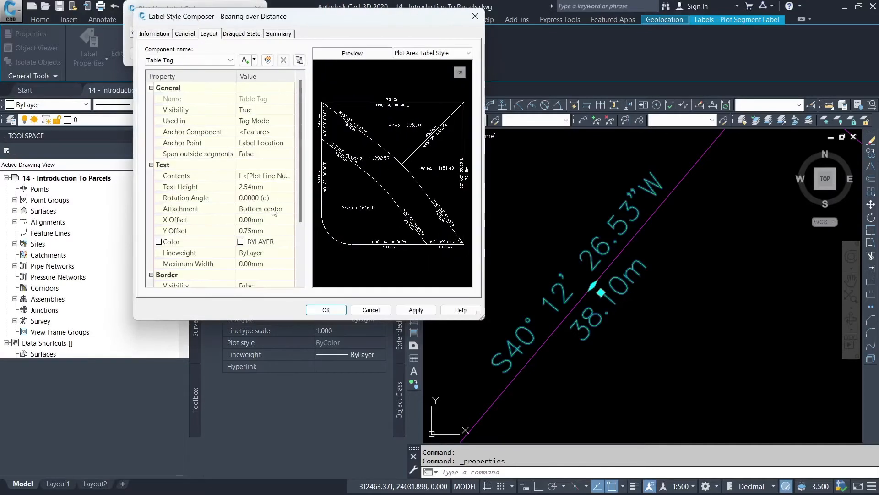
Choose the Bearing component in the label style layout and open its text contents for editing
left_click(200, 61)
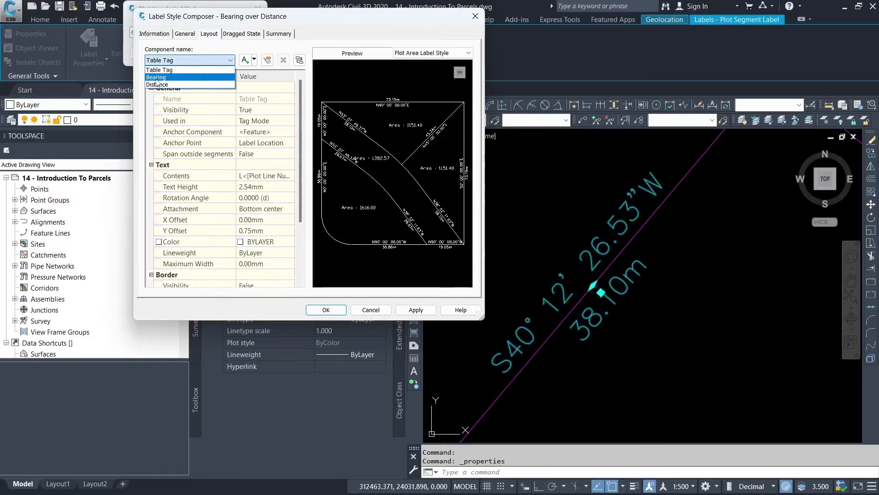
left_click(158, 77)
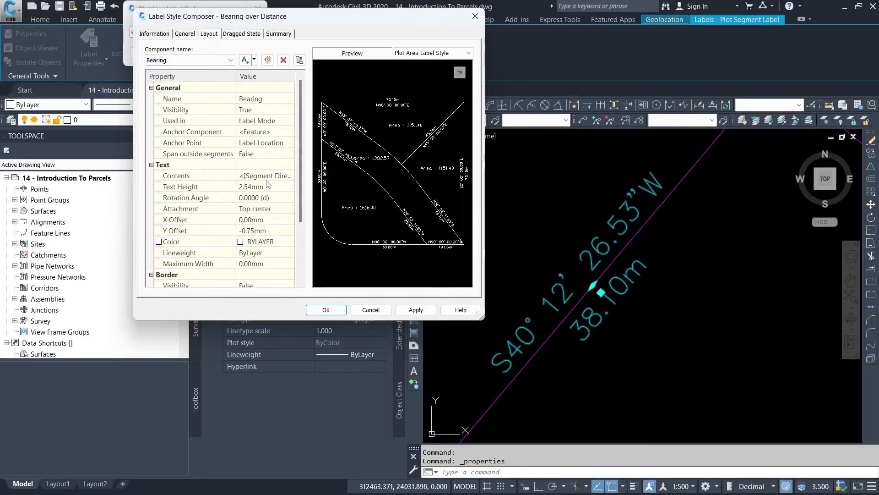
left_click(265, 176)
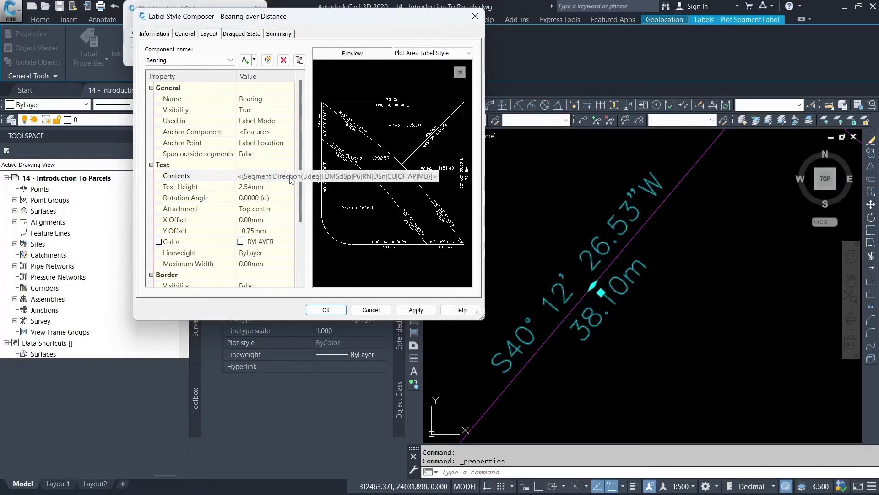
left_click(284, 176)
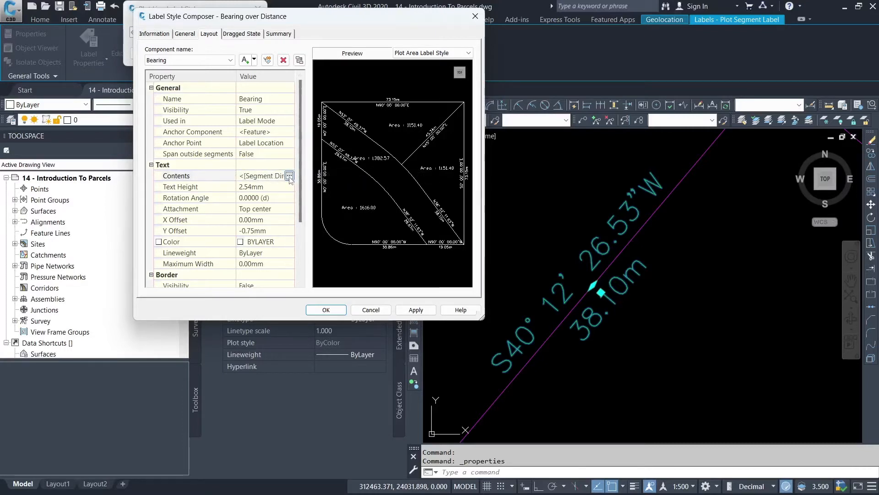
left_click(289, 176)
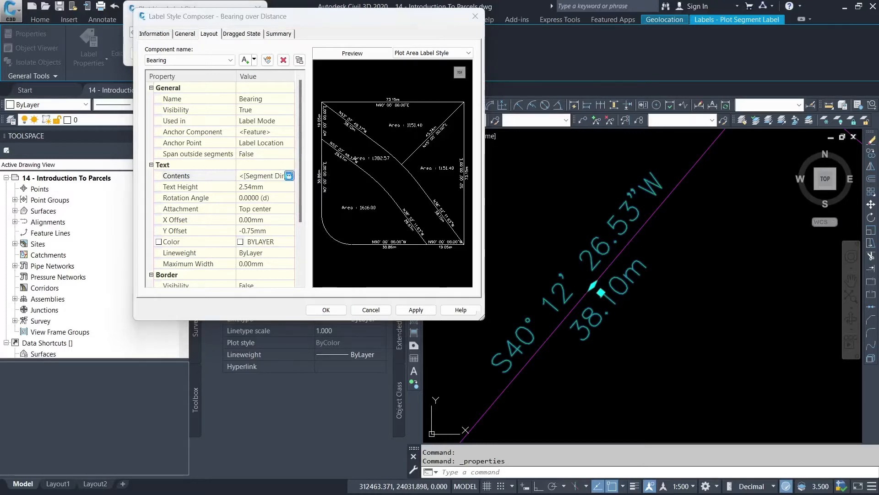
Set the Segment Direction precision to 1 second, update the selected bearing expression with it, and accept the contents
left_click(326, 94)
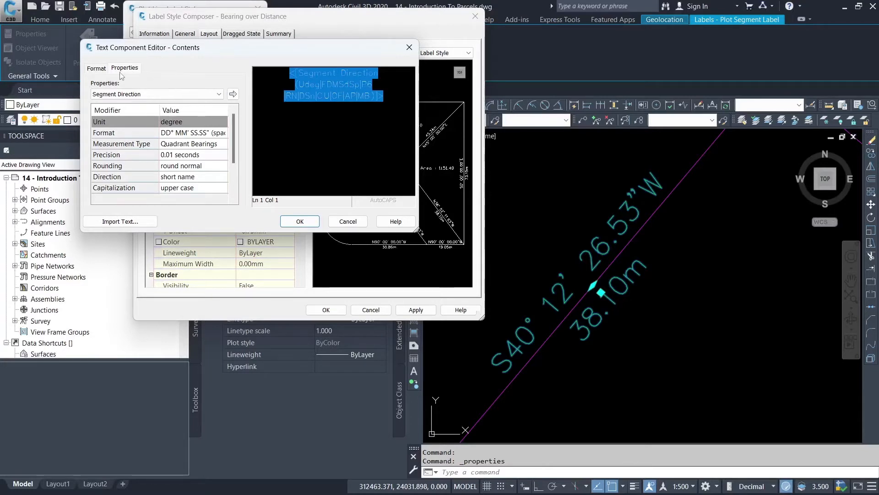
left_click(97, 68)
left_click(121, 68)
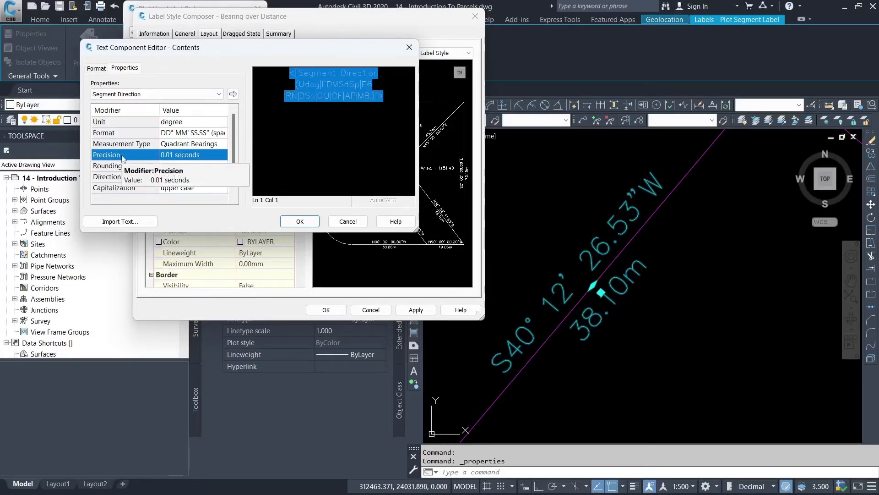
left_click(207, 155)
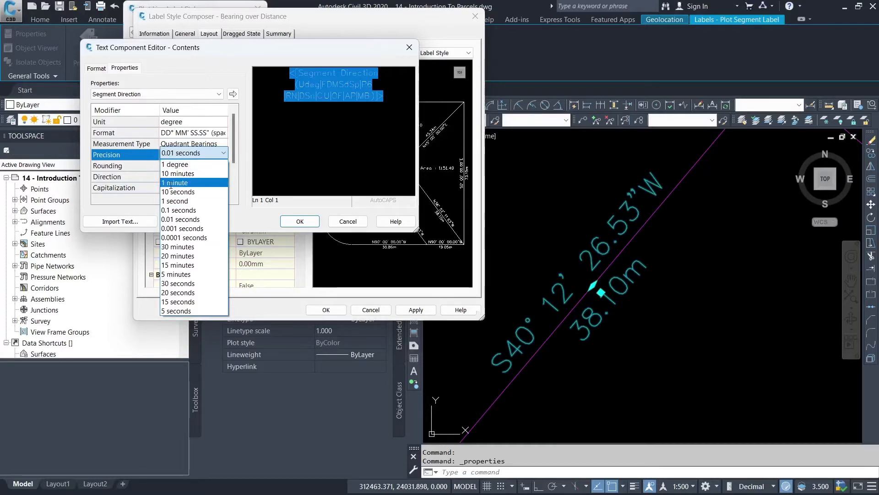
left_click(175, 201)
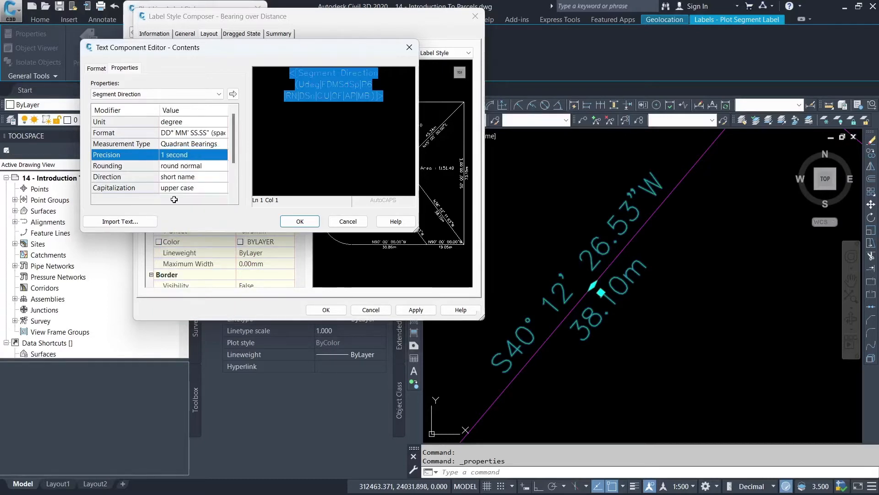
left_click(233, 95)
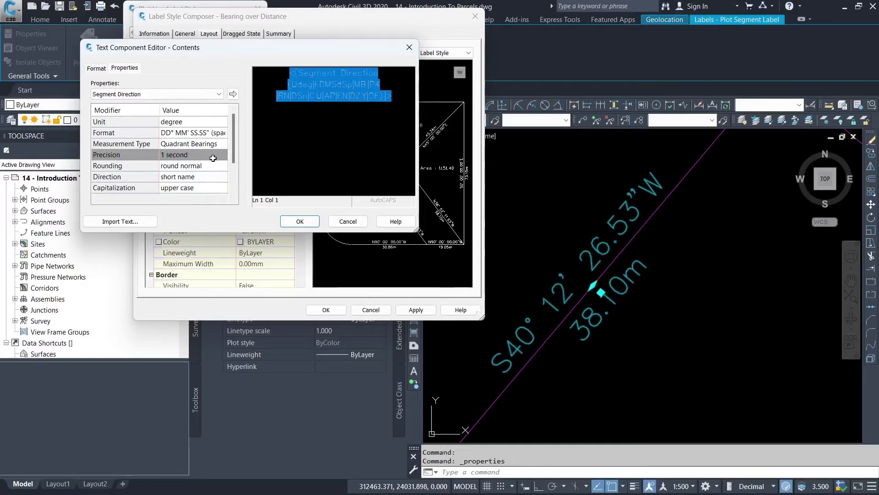
left_click(298, 221)
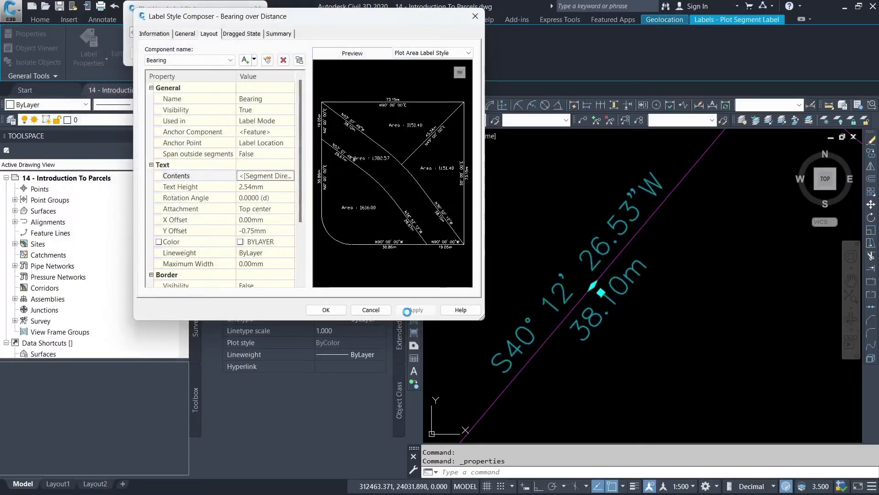
Accept the edited Bearing over Distance style for the segment label, deselect the label and close its properties
left_click(333, 311)
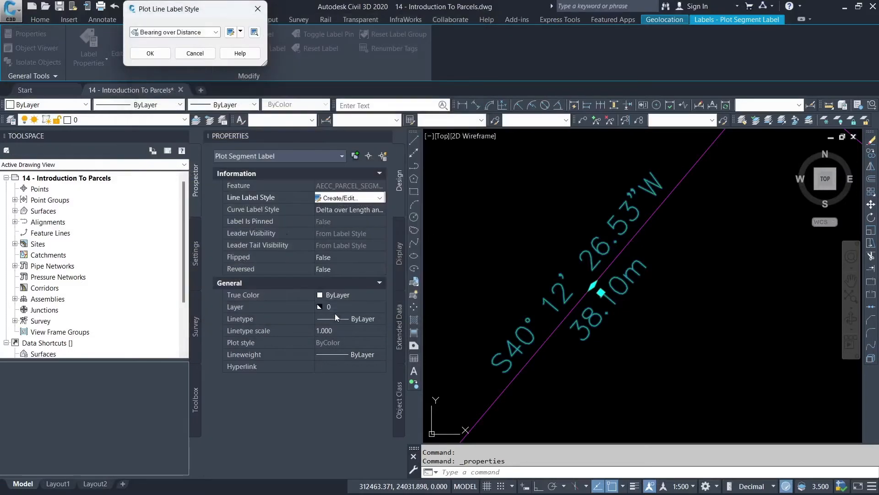
left_click(150, 53)
scroll(559, 270, "down", 3)
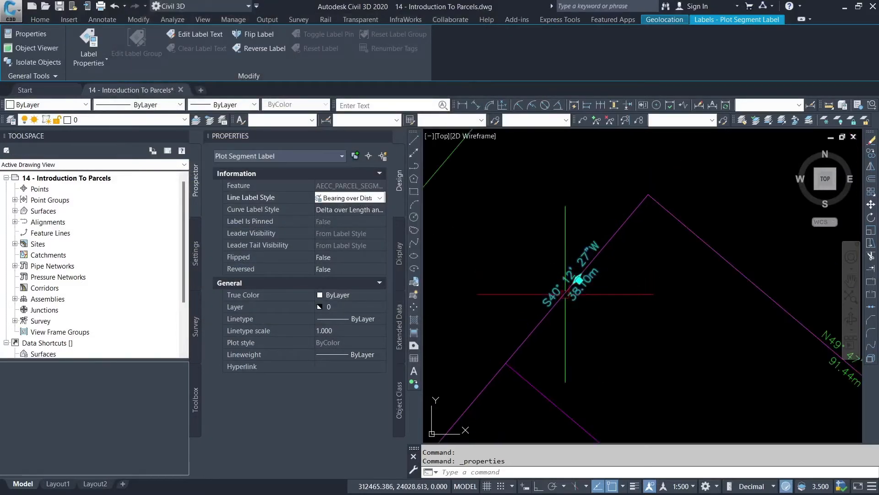
scroll(563, 274, "up", 2)
scroll(568, 247, "down", 1)
scroll(568, 244, "up", 1)
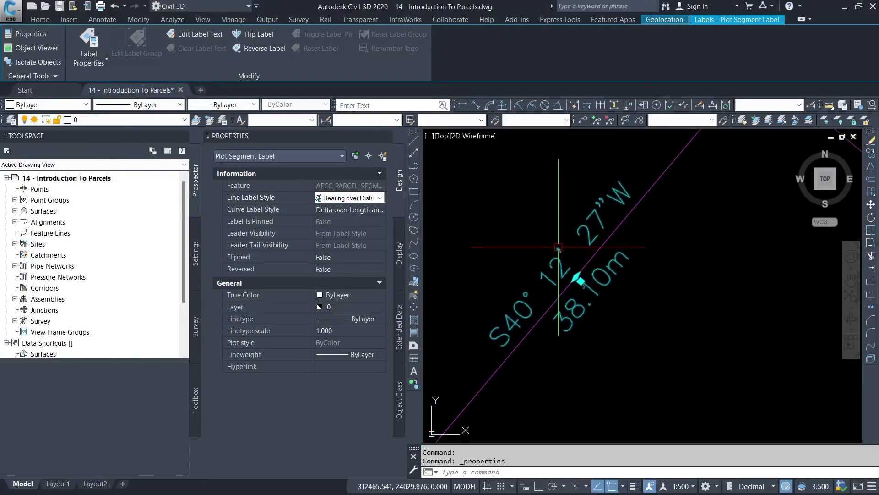
key("Escape")
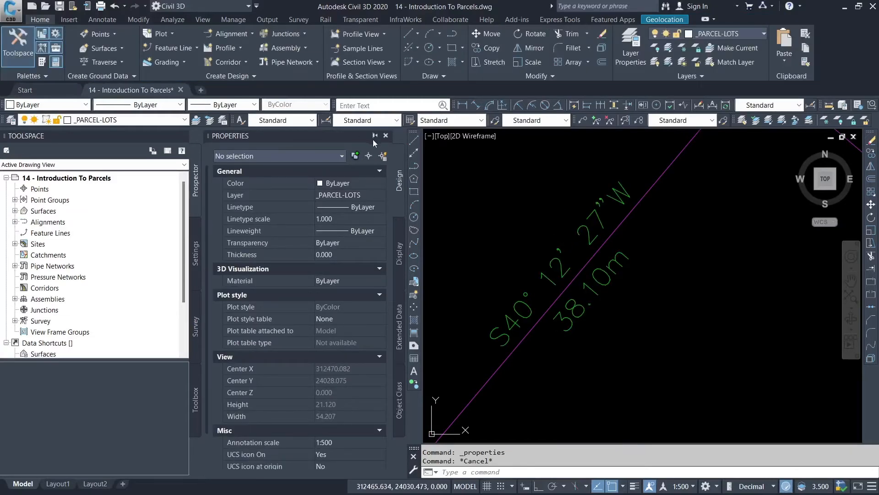
left_click(386, 136)
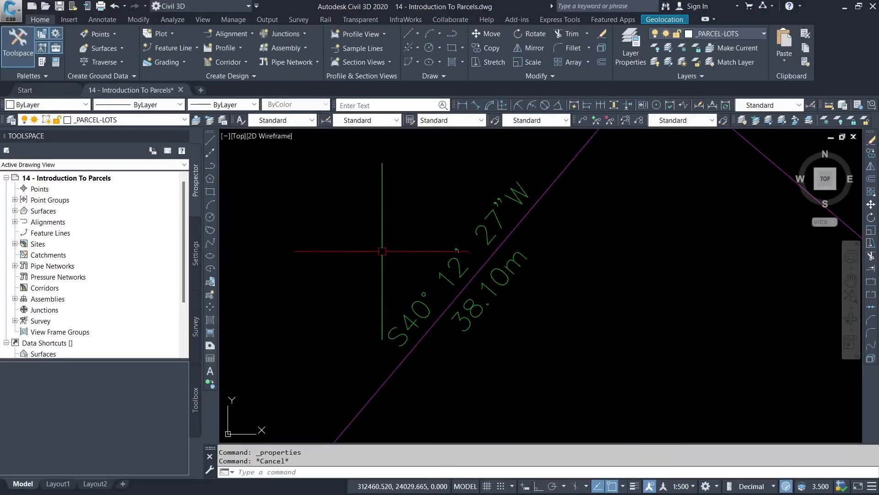
Examine the bearing precision on the segment labels of plot 2 and the surrounding plots
scroll(384, 247, "down", 2)
scroll(415, 236, "up", 2)
scroll(412, 266, "down", 1)
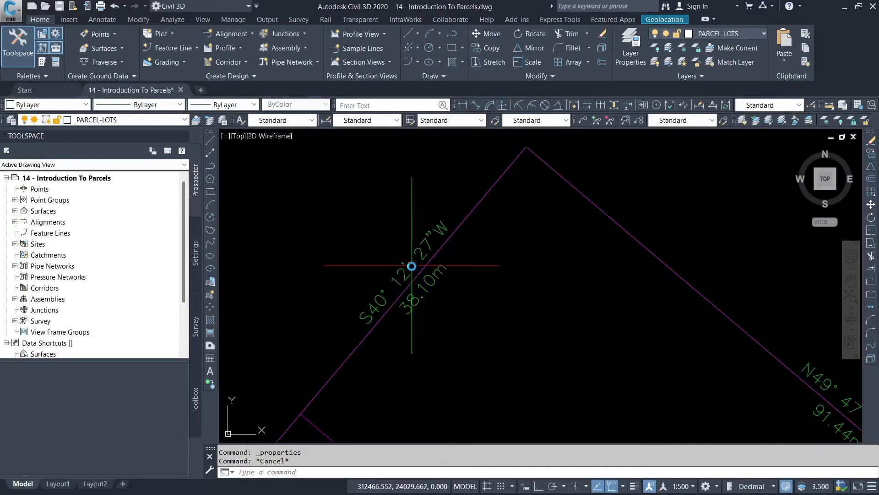
scroll(431, 229, "down", 1)
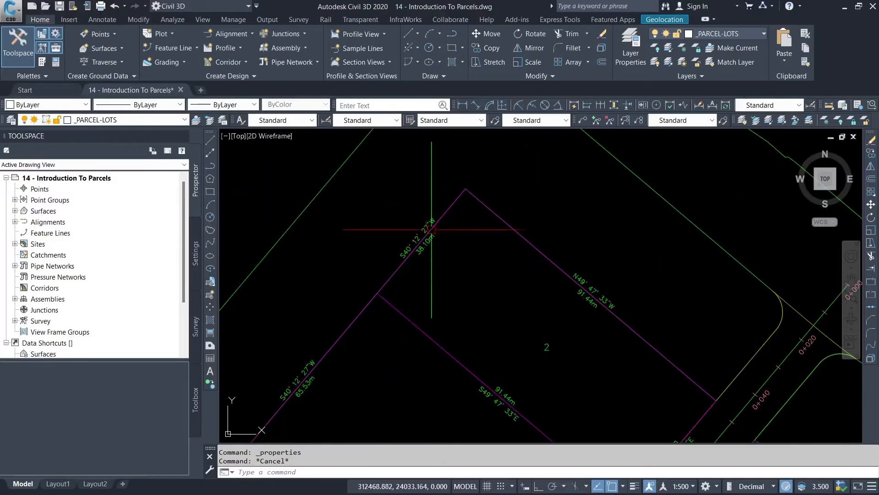
scroll(432, 229, "down", 3)
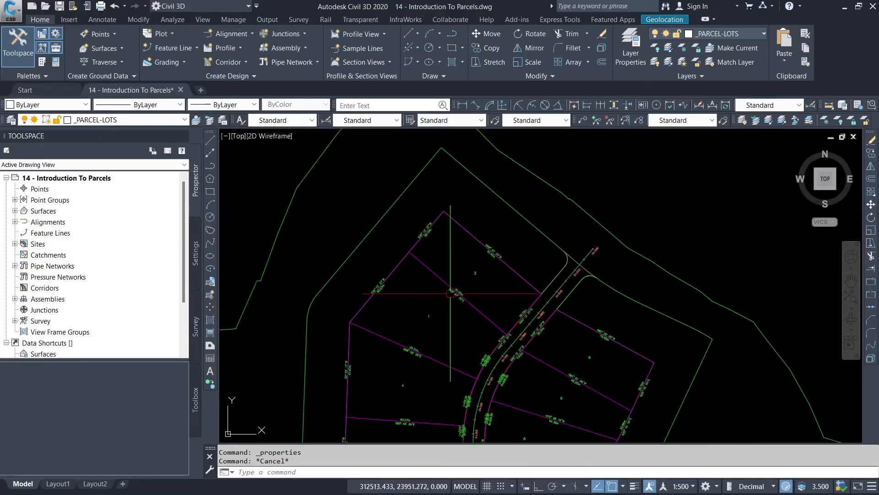
scroll(450, 294, "up", 5)
scroll(364, 323, "down", 4)
scroll(425, 189, "up", 5)
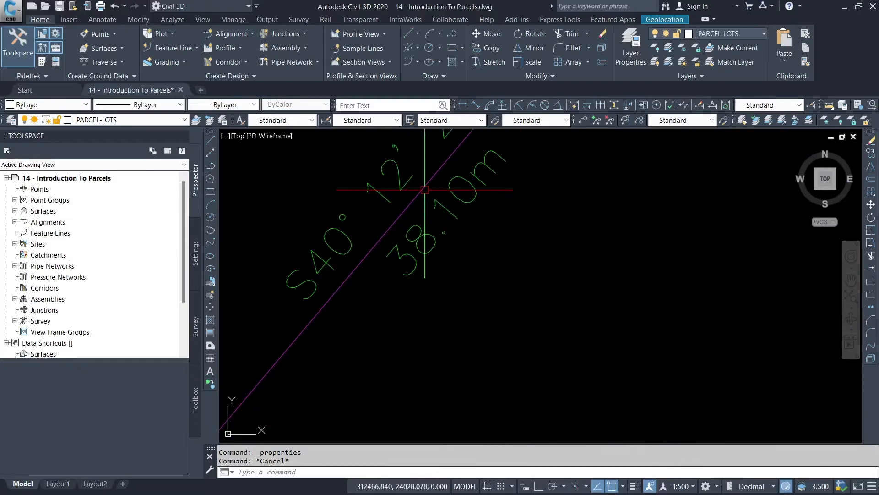
scroll(424, 190, "down", 3)
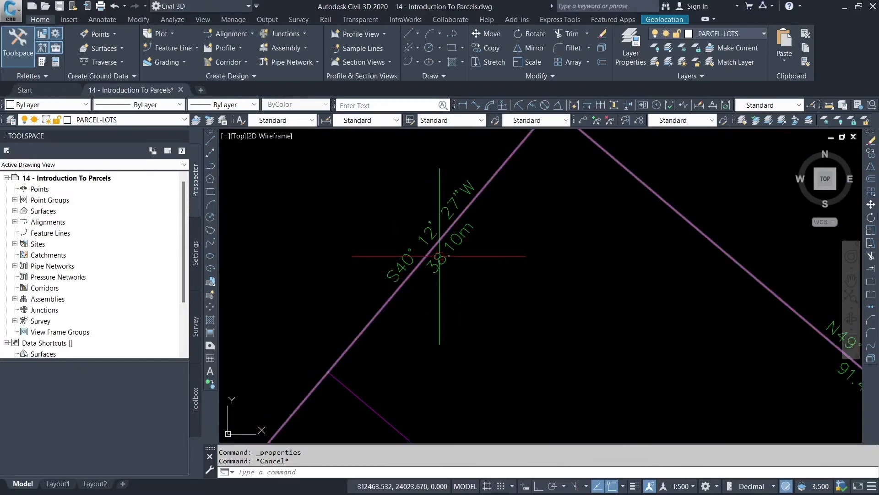
Open the Bearing over Distance line label style for editing from the properties of plot 2's northwestern segment label
left_click(461, 249)
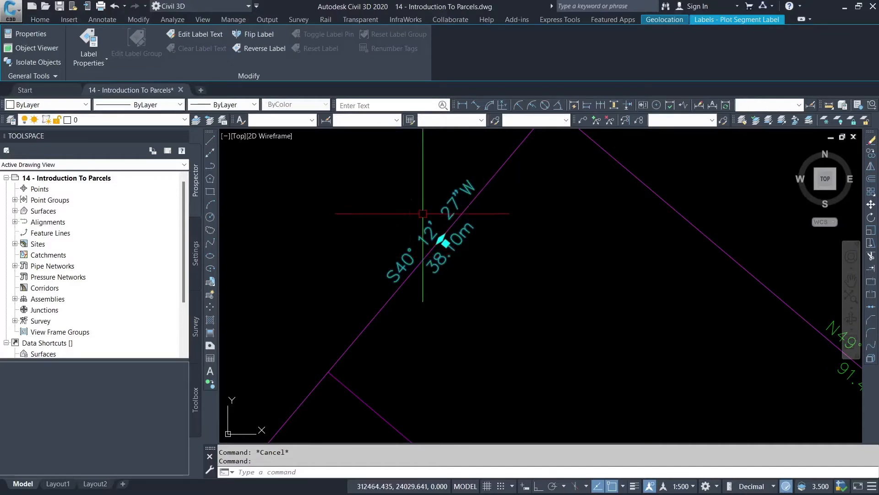
right_click(411, 182)
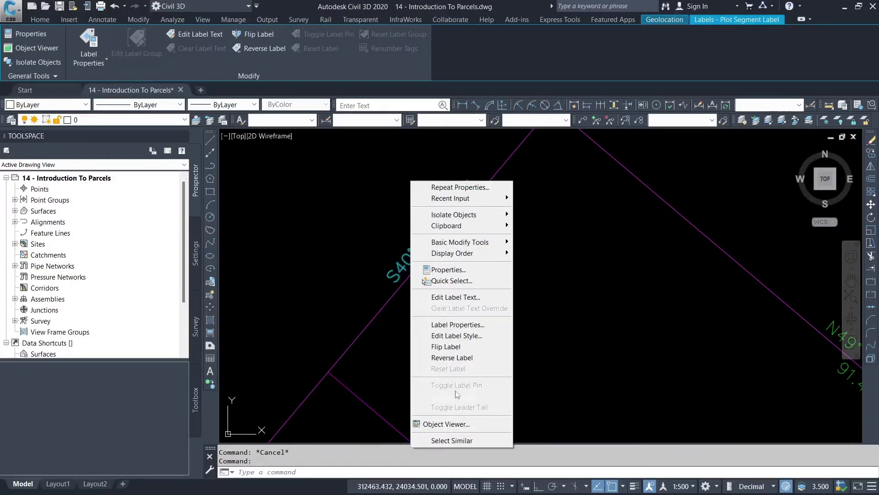
left_click(449, 269)
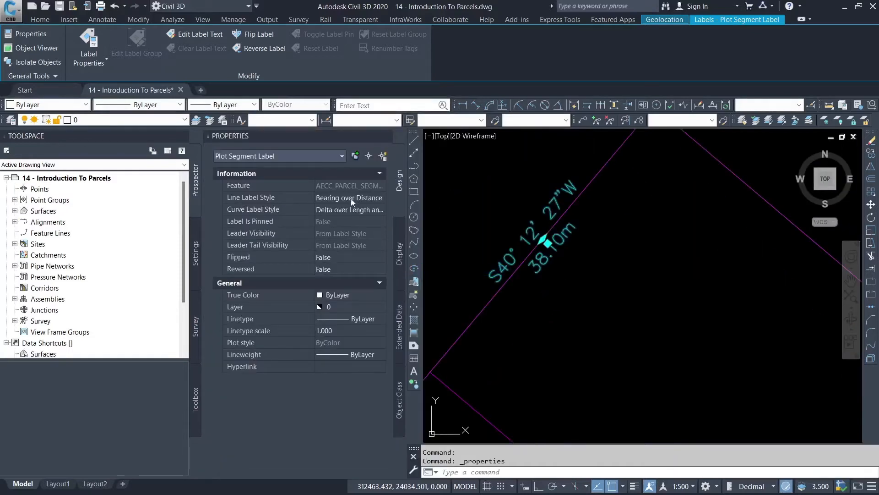
left_click(353, 198)
left_click(379, 198)
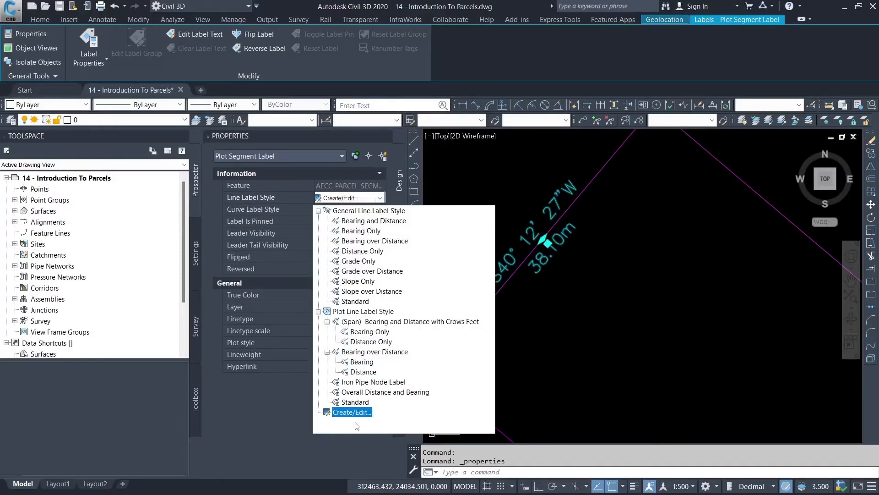
left_click(344, 413)
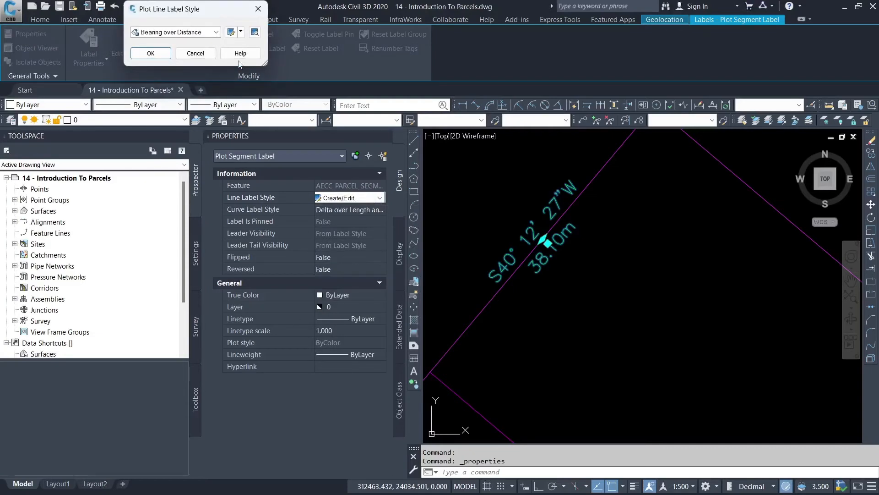
left_click(231, 33)
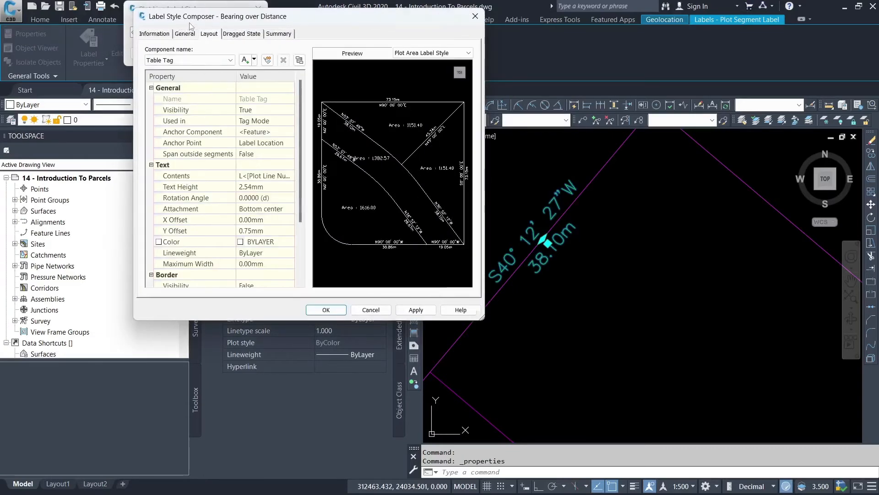
Choose the Distance component in the label style layout and open its text contents for editing
left_click(181, 60)
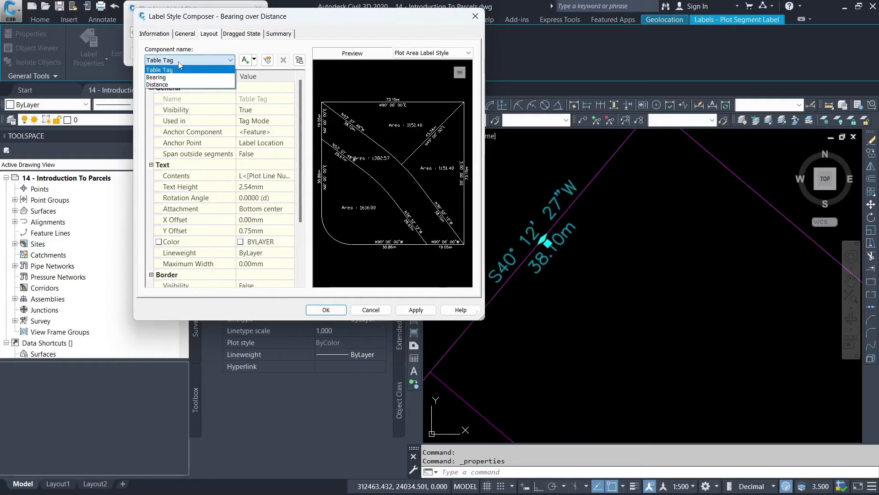
left_click(158, 84)
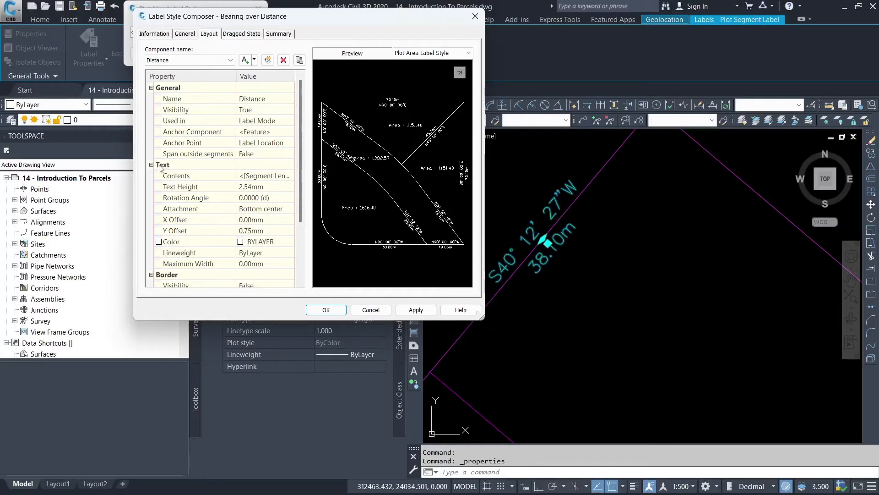
left_click(275, 178)
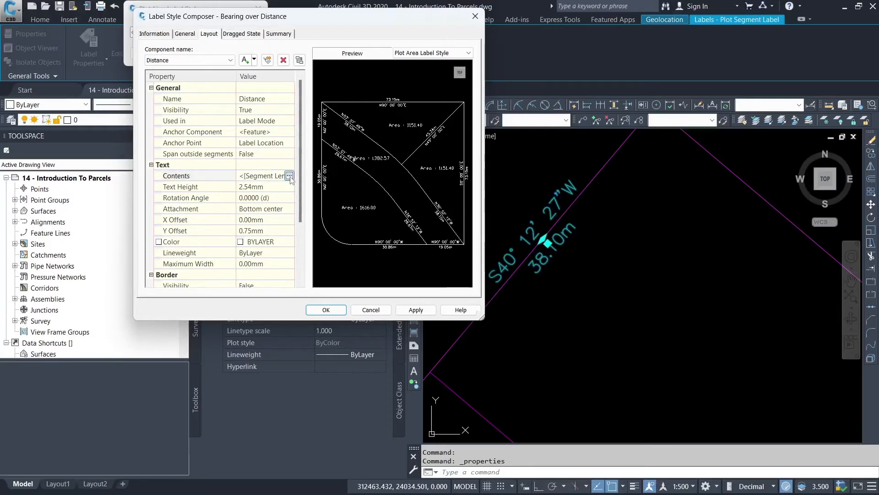
left_click(289, 175)
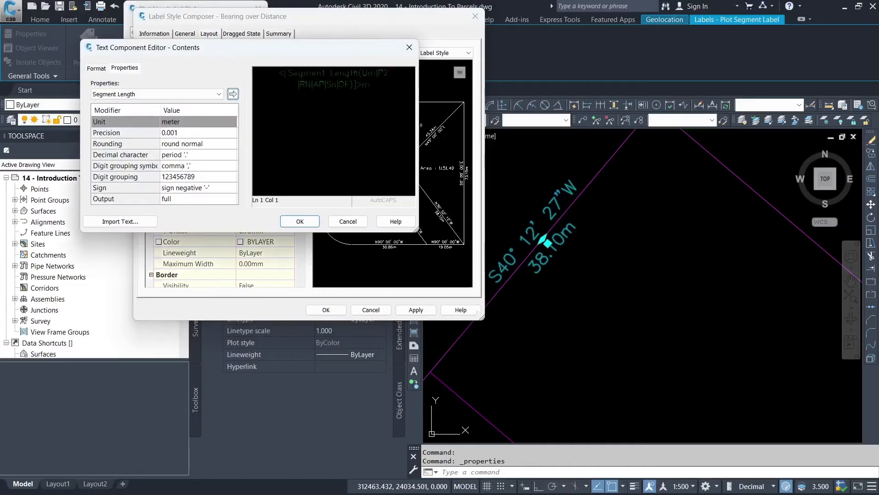
Set the color of the entire Segment Length expression, including its m suffix, to Yellow and accept the contents
left_click(336, 82)
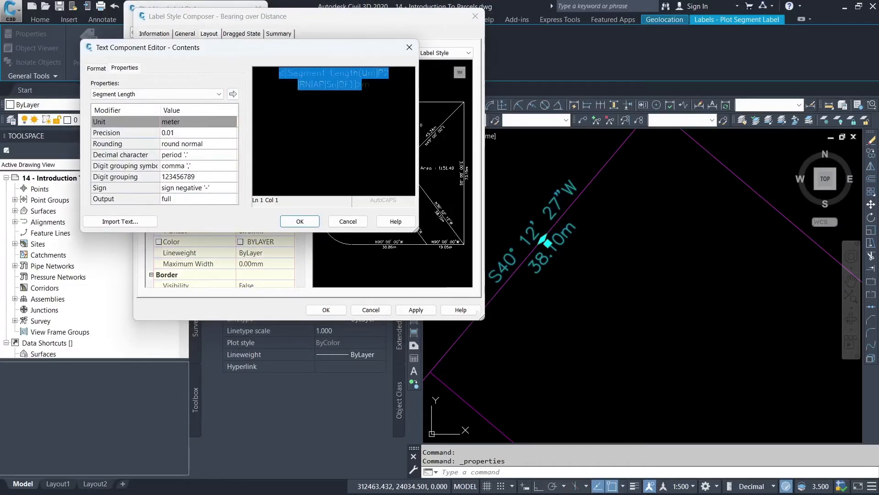
left_click_drag(370, 85, 283, 75)
left_click(98, 69)
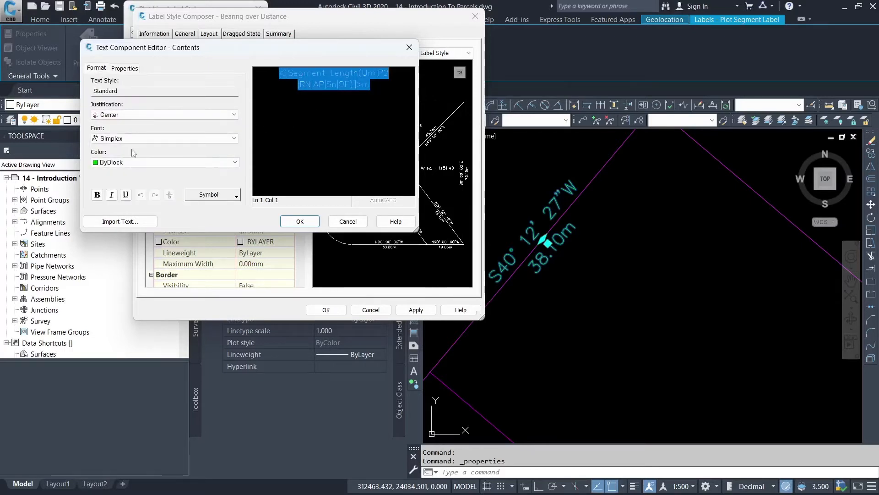
left_click(126, 163)
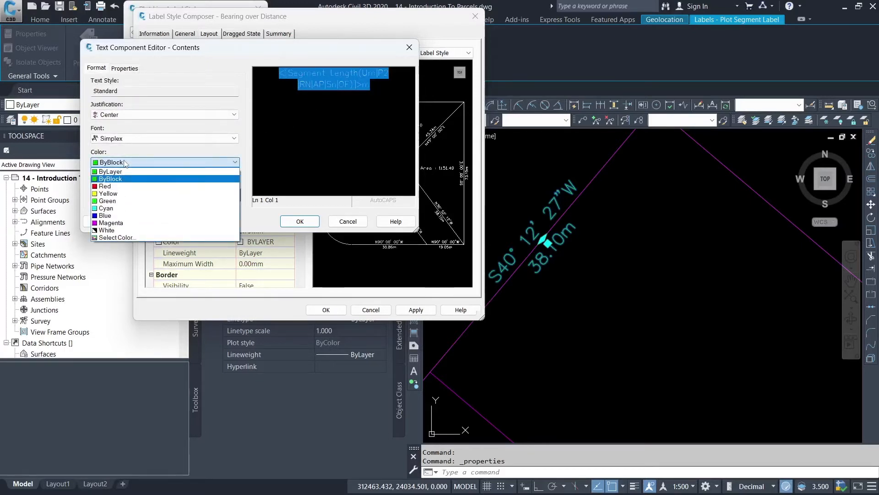
left_click(103, 194)
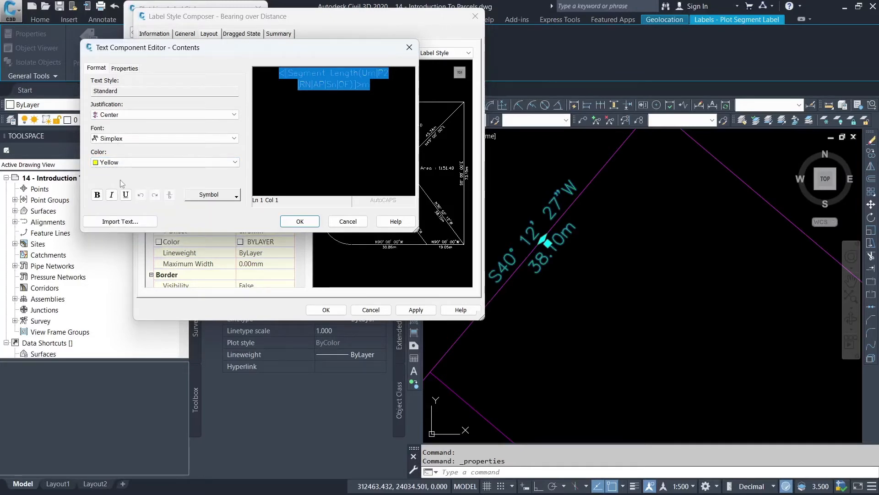
left_click(298, 221)
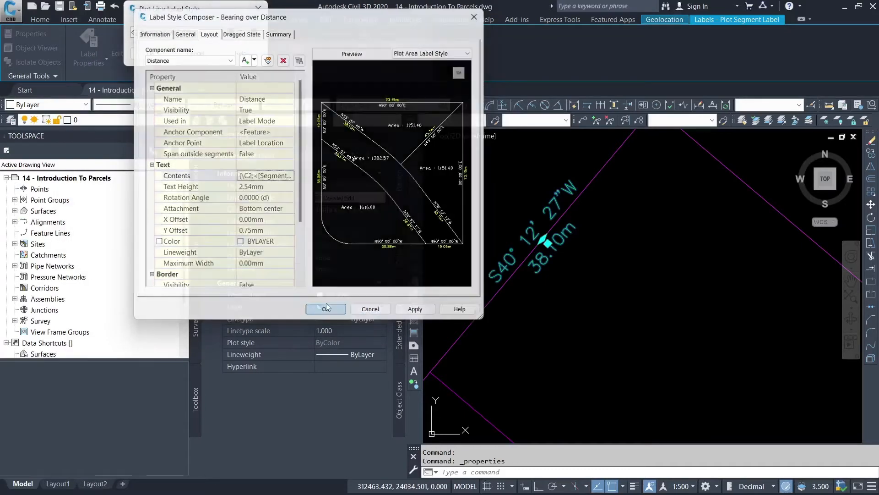
Accept the recolored Bearing over Distance style, close the label's properties and deselect it
left_click(326, 308)
left_click(151, 54)
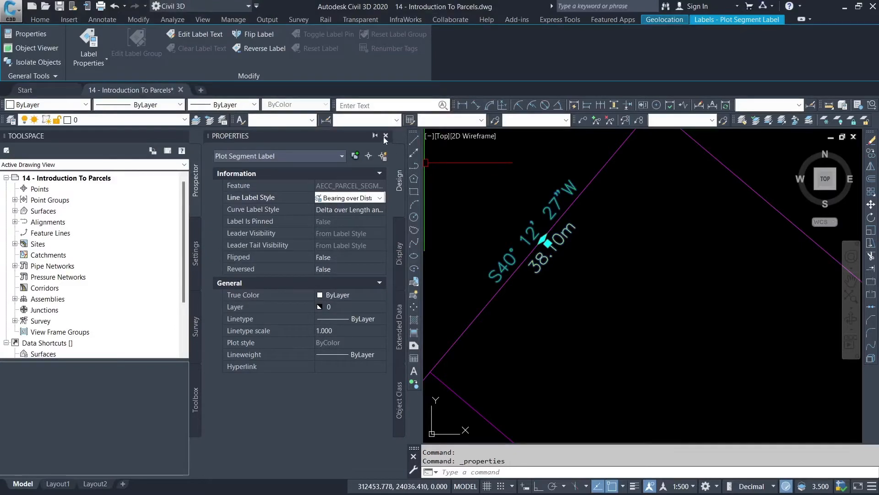
left_click(386, 135)
key("Escape")
scroll(449, 271, "down", 2)
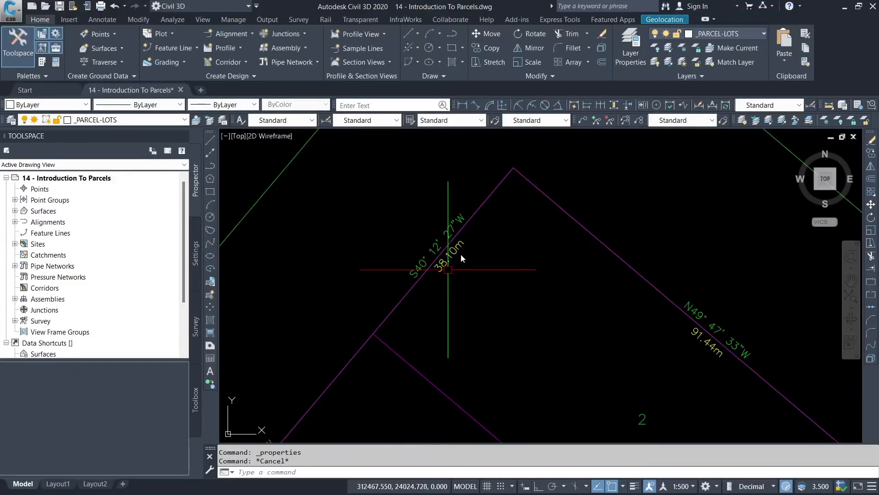
Examine the distance color on the segment labels of the plots along both sides of the road
left_click(417, 227)
right_click(402, 212)
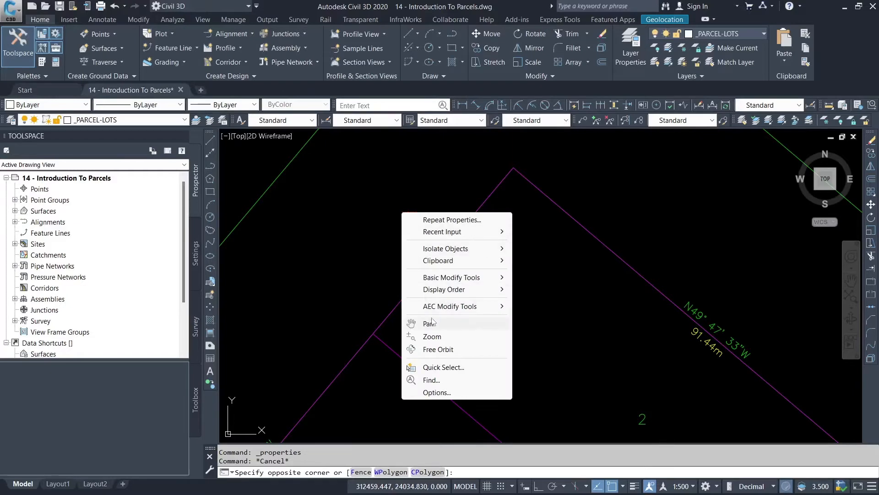
left_click(433, 324)
mouse_move(421, 317)
left_mouse_down()
mouse_move(443, 265)
mouse_move(388, 213)
left_mouse_up()
scroll(399, 181, "down", 2)
right_click(418, 183)
left_click(439, 190)
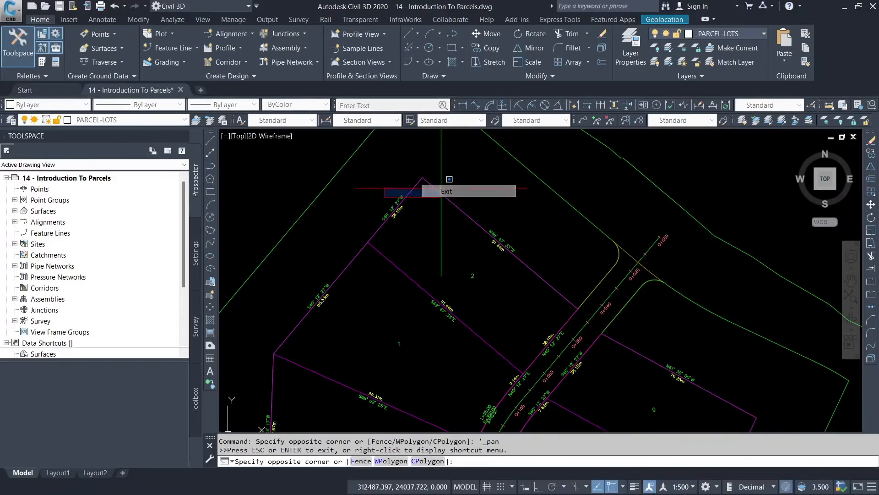
key("Escape")
key("Escape")
right_click(466, 193)
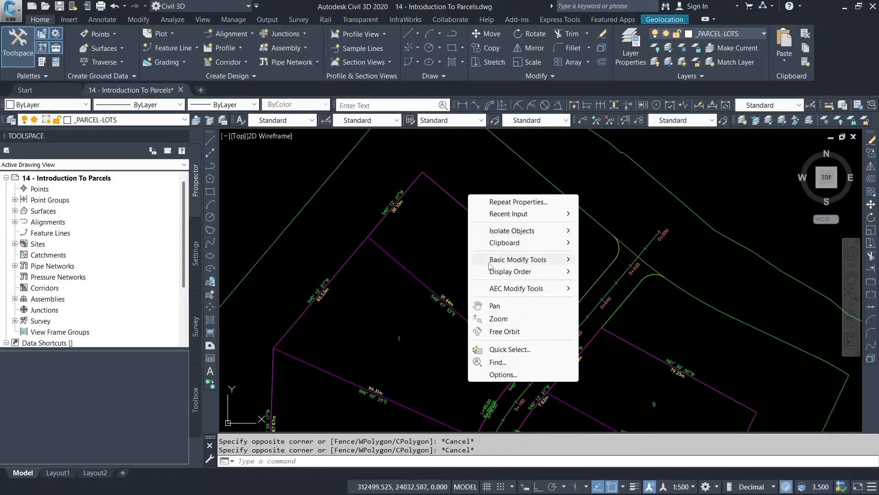
left_click(477, 302)
left_click_drag(467, 341, 473, 184)
scroll(473, 185, "down", 2)
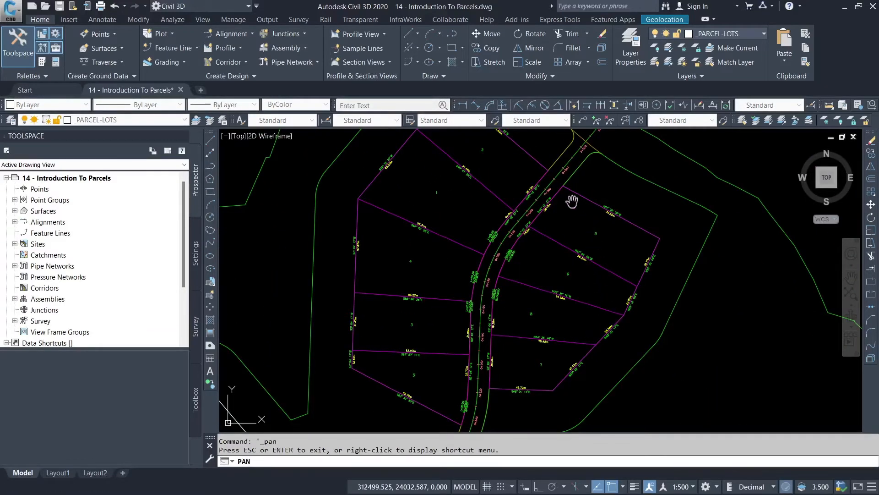
scroll(572, 202, "up", 3)
scroll(556, 278, "down", 3)
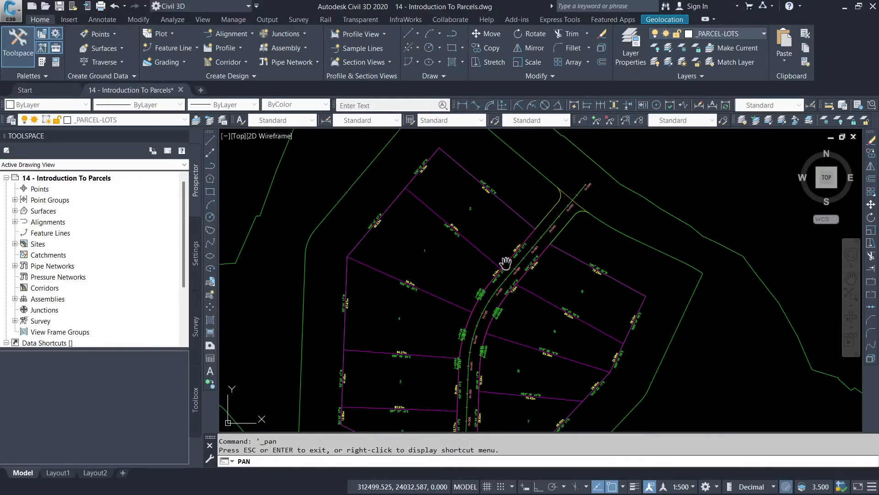
left_click_drag(458, 239, 463, 233)
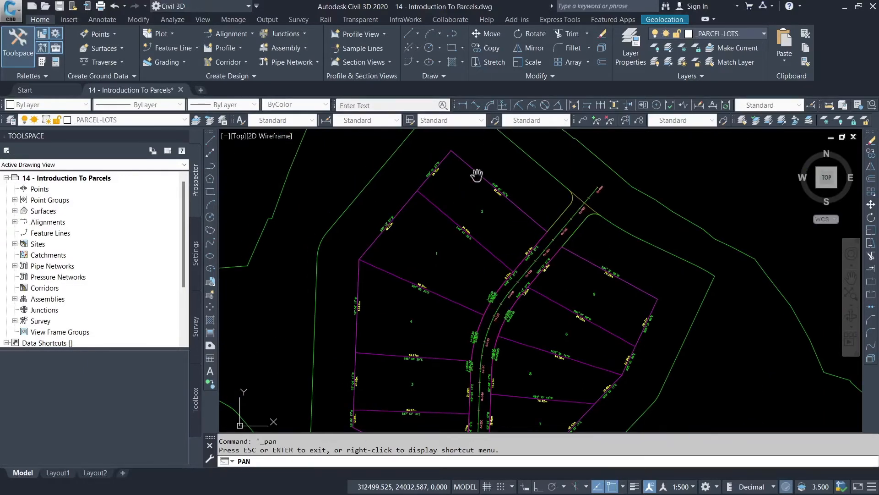
scroll(479, 223, "up", 2)
right_click(488, 240)
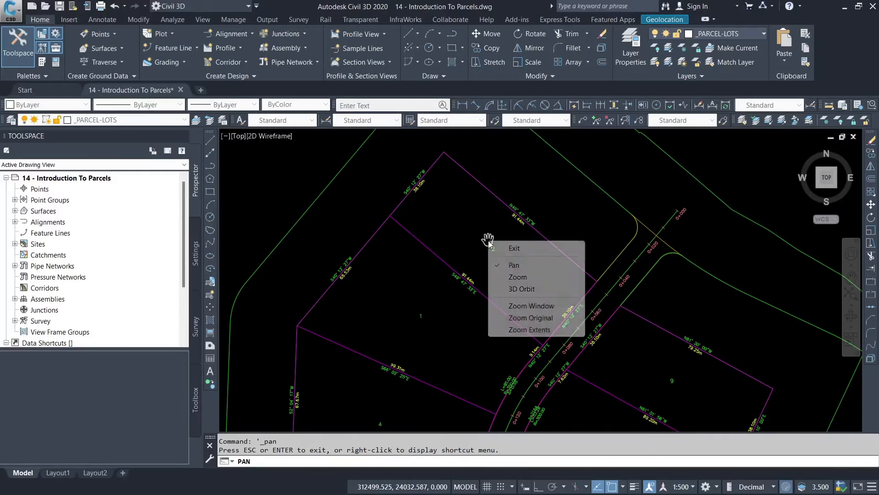
left_click(513, 248)
Examine the number label inside plot 2 and the labels on its surrounding segments
scroll(490, 245, "up", 3)
scroll(497, 254, "down", 2)
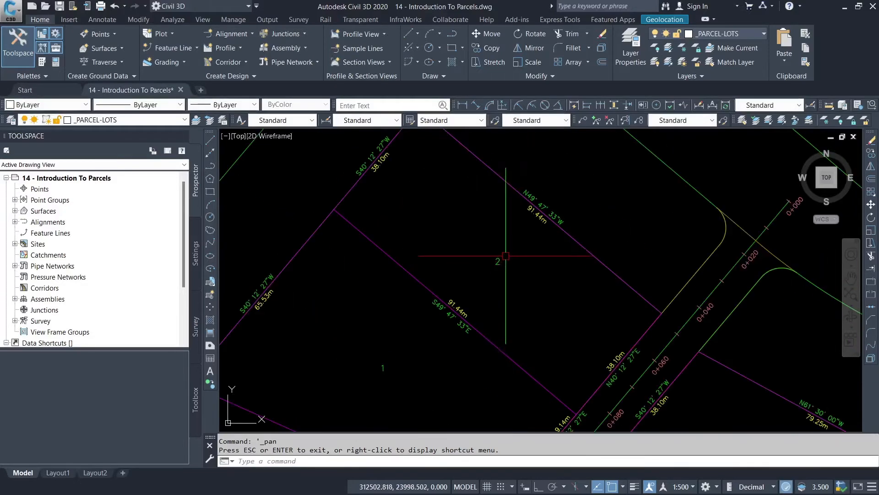
scroll(485, 256, "down", 3)
scroll(490, 247, "up", 4)
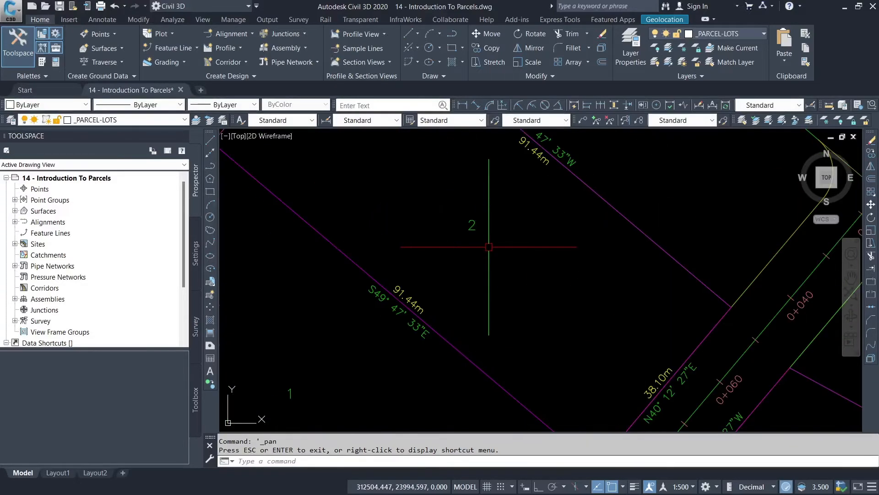
scroll(503, 287, "down", 4)
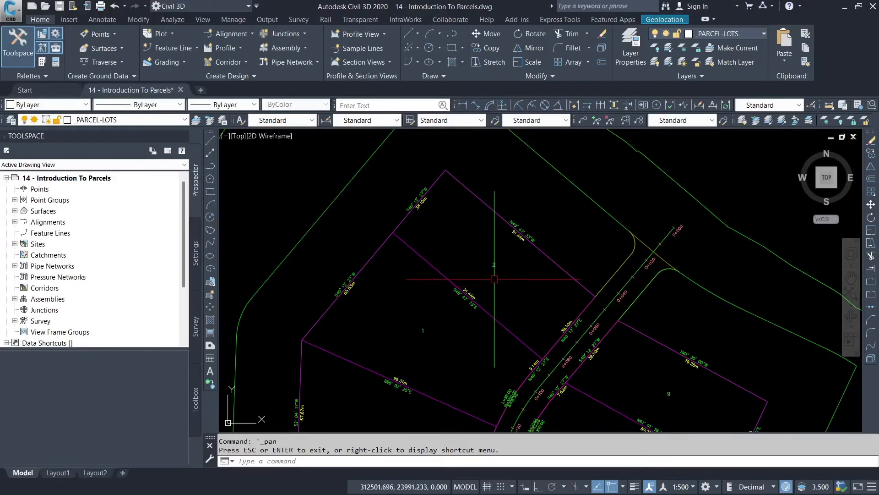
scroll(494, 270, "up", 2)
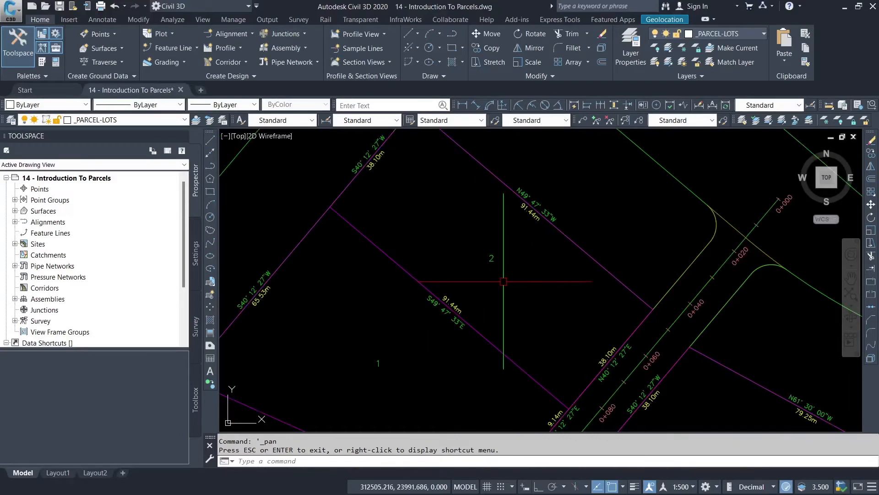
scroll(491, 263, "up", 5)
scroll(494, 268, "down", 7)
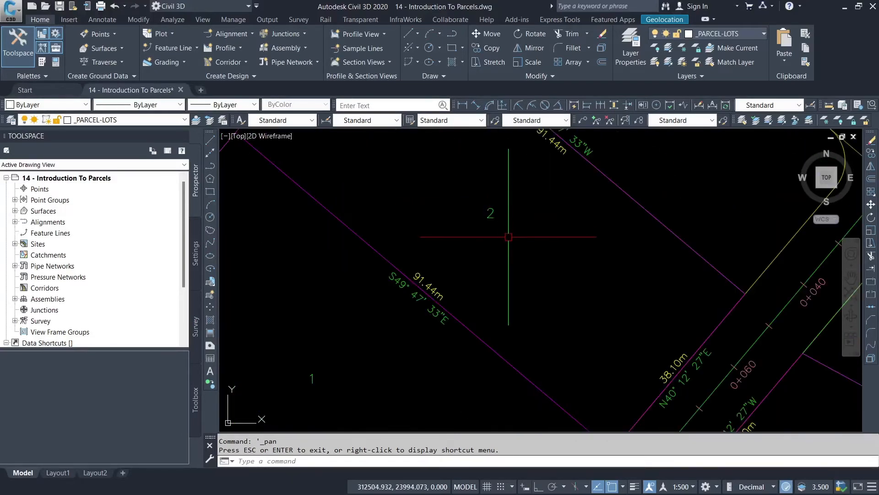
scroll(491, 256, "up", 5)
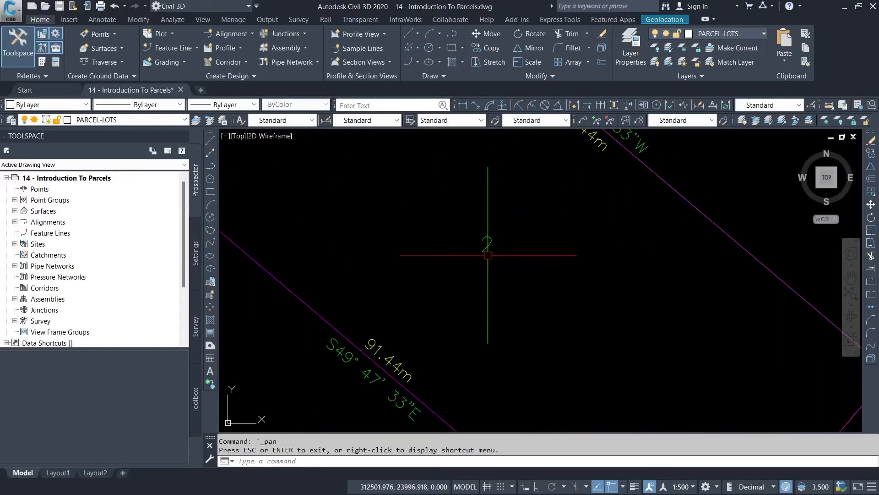
Select plot 2 by its number label and open its properties
left_click(487, 244)
scroll(542, 271, "down", 4)
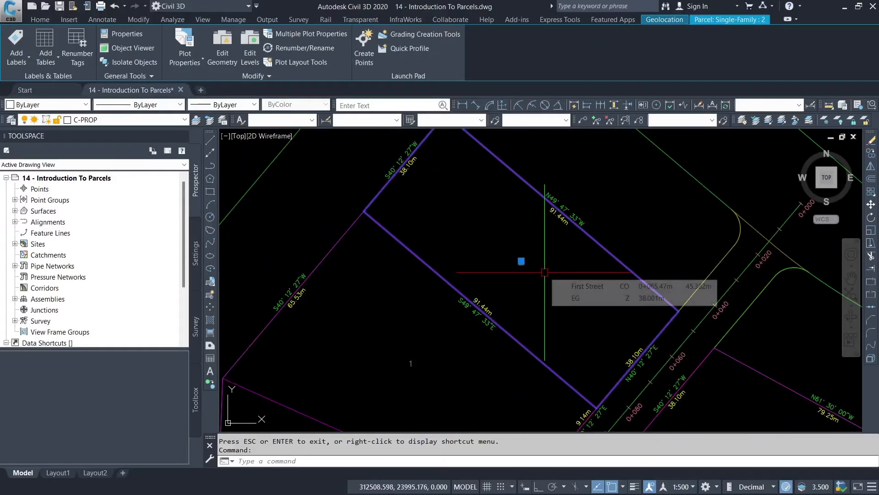
scroll(527, 271, "up", 6)
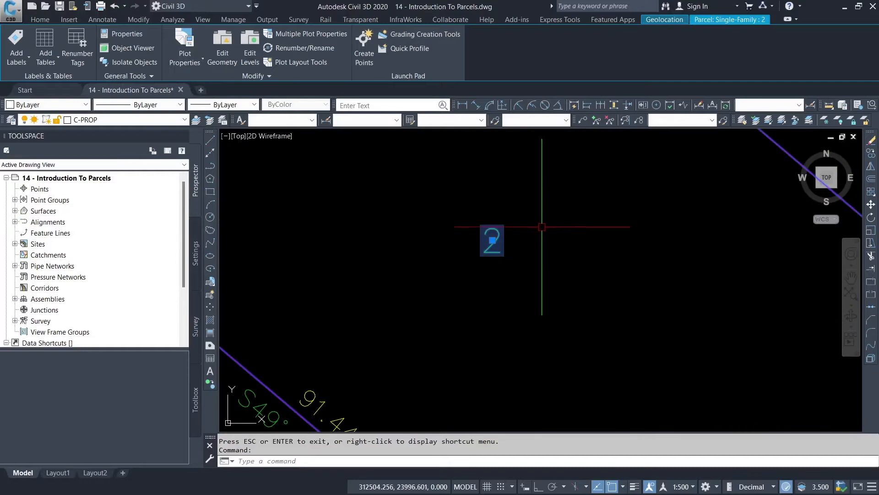
scroll(481, 284, "down", 3)
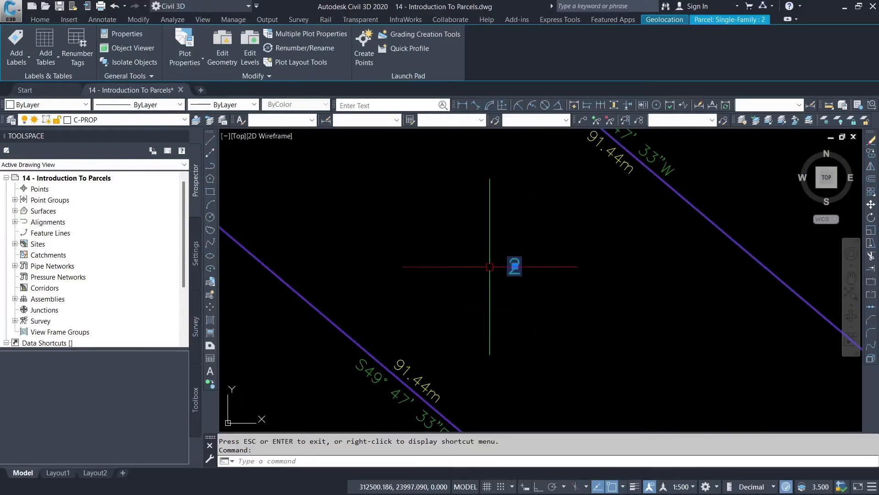
right_click(444, 189)
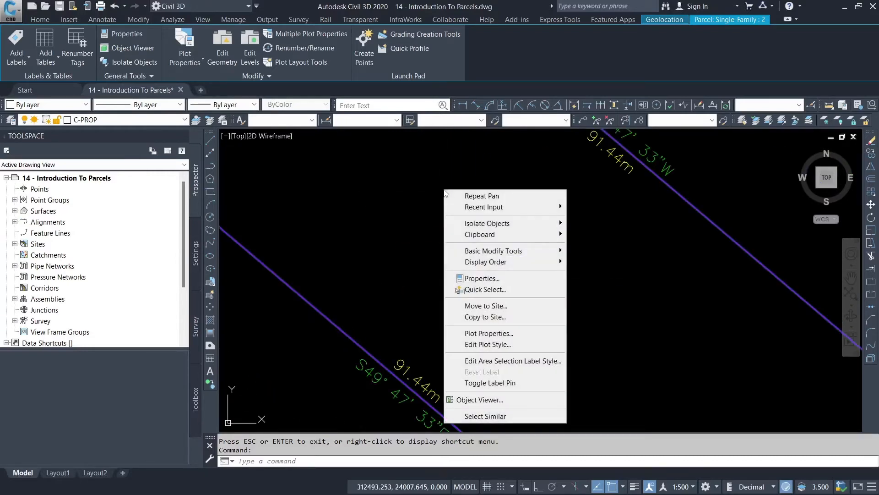
left_click(484, 279)
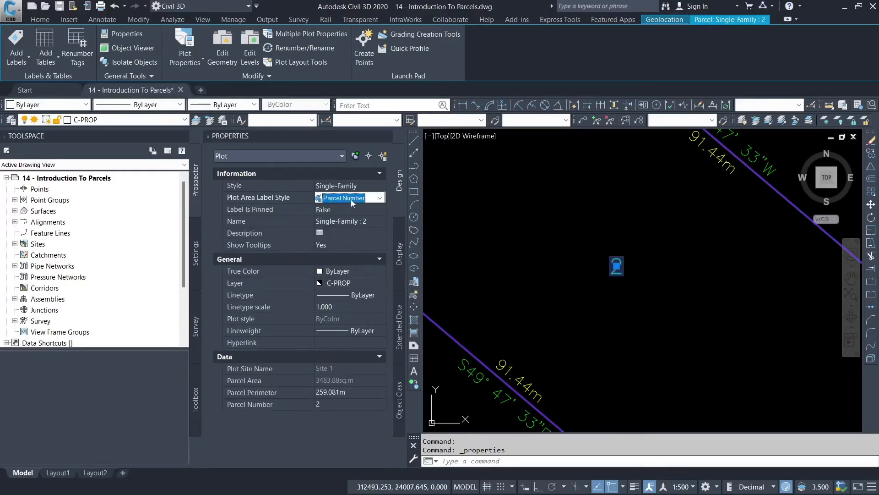
Inspect the components of plot 2's Parcel Number area label style, close its editor without changes and deselect the plot
left_click(380, 198)
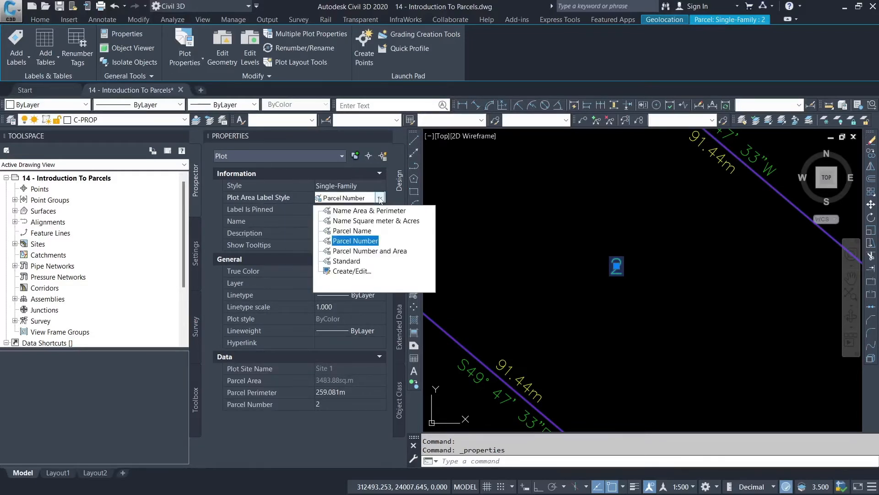
left_click(346, 271)
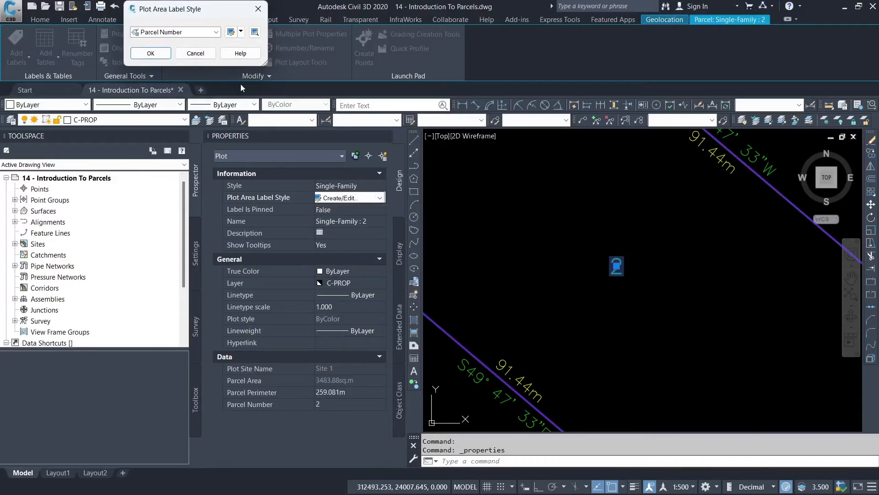
left_click(241, 32)
left_click(260, 73)
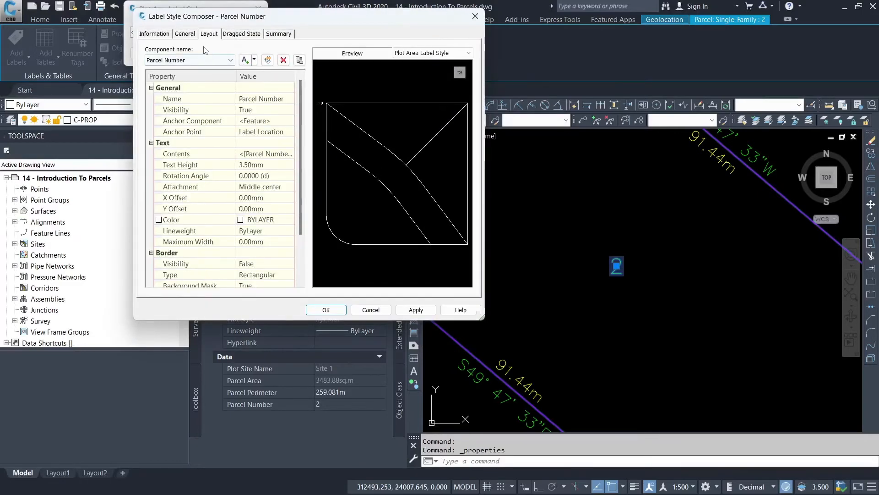
left_click(191, 61)
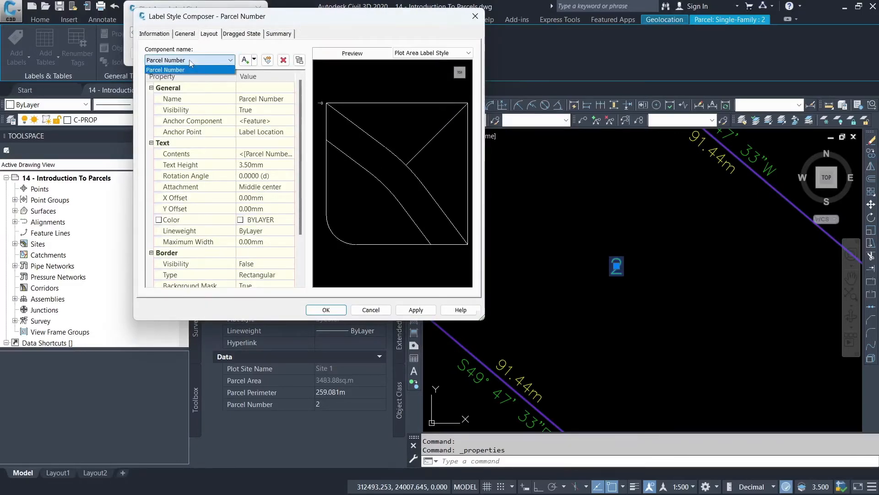
left_click(191, 61)
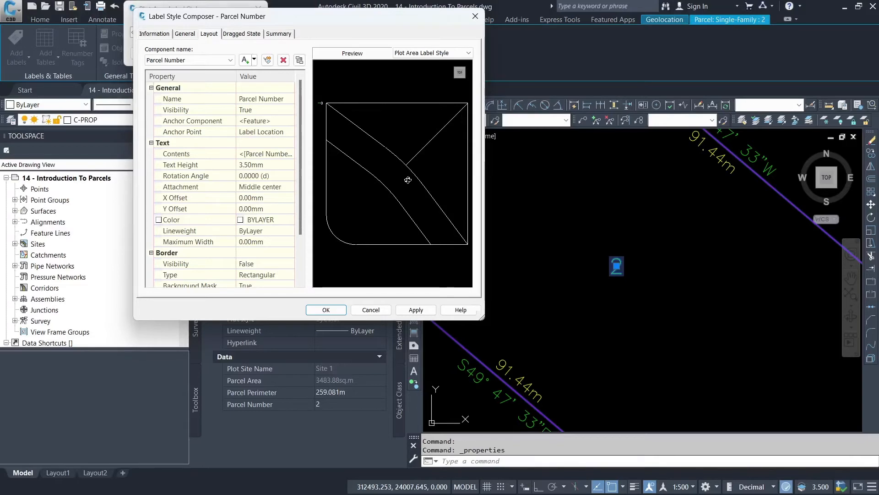
left_click(472, 20)
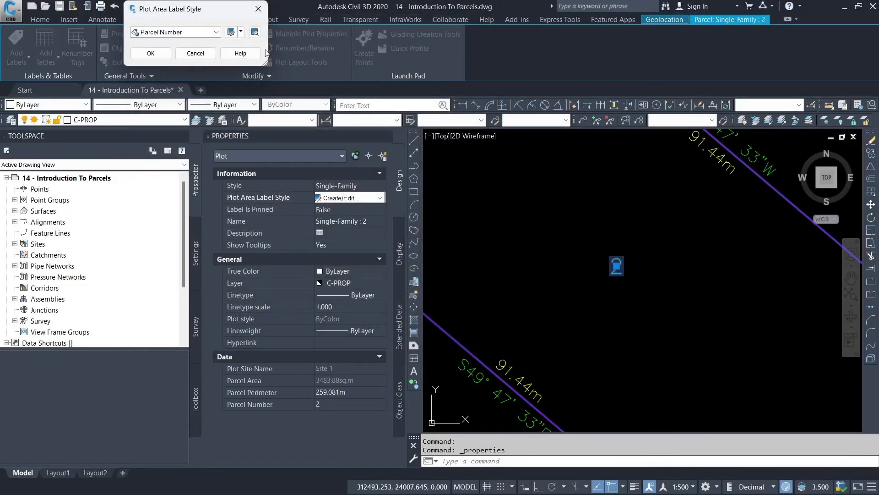
left_click(258, 10)
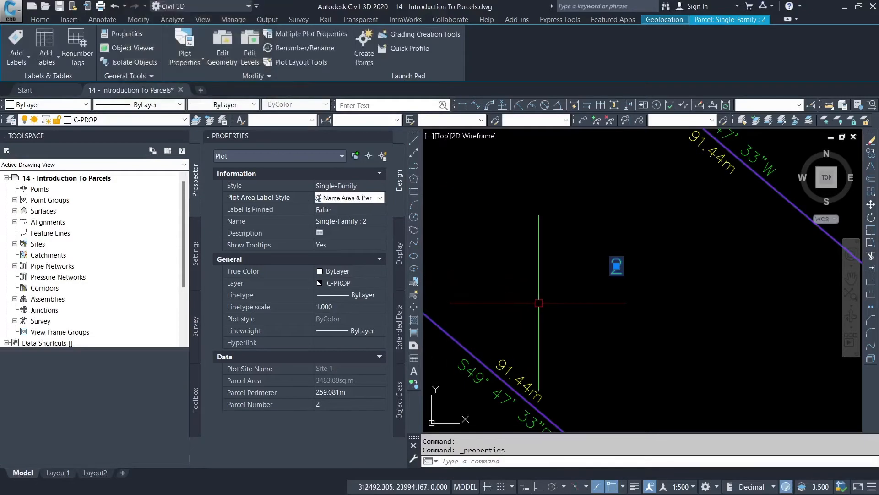
key("Escape")
scroll(572, 224, "down", 6)
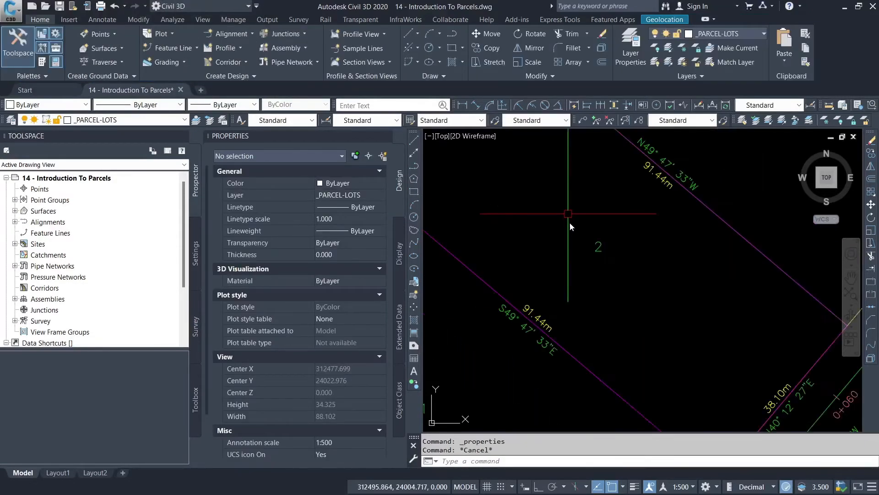
left_click(571, 224)
left_click(553, 200)
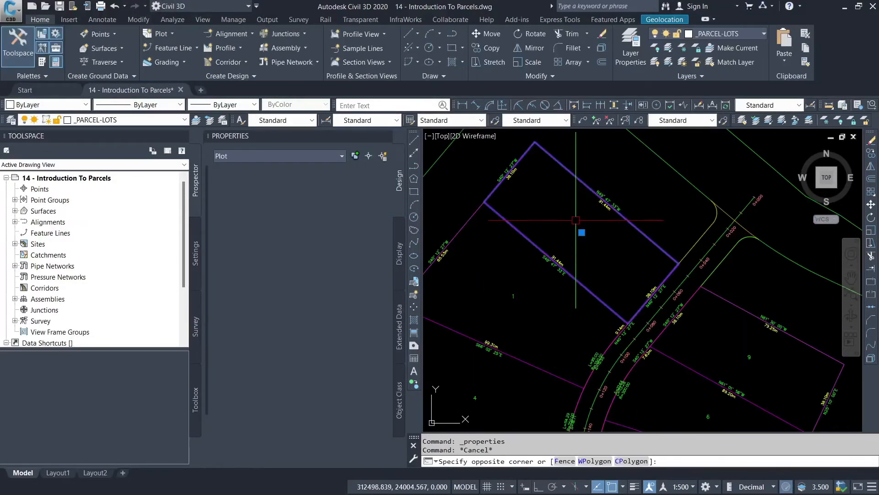
right_click(553, 201)
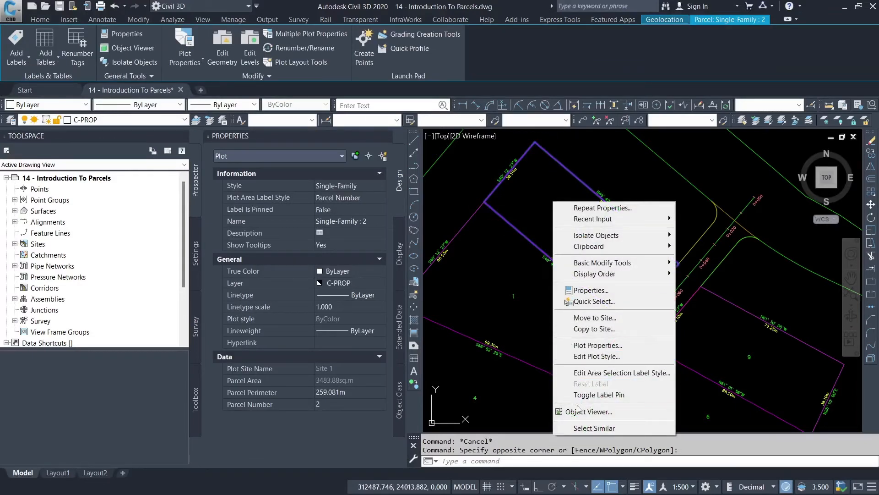
left_click(587, 426)
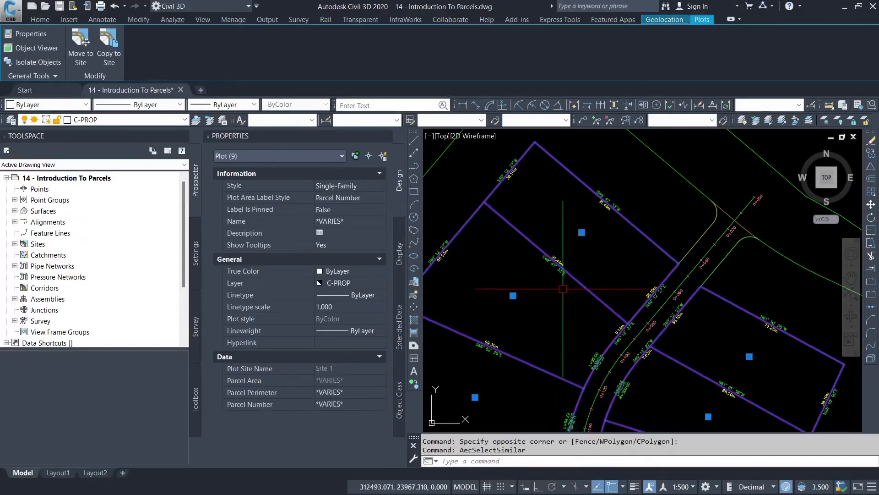
scroll(573, 218, "down", 5)
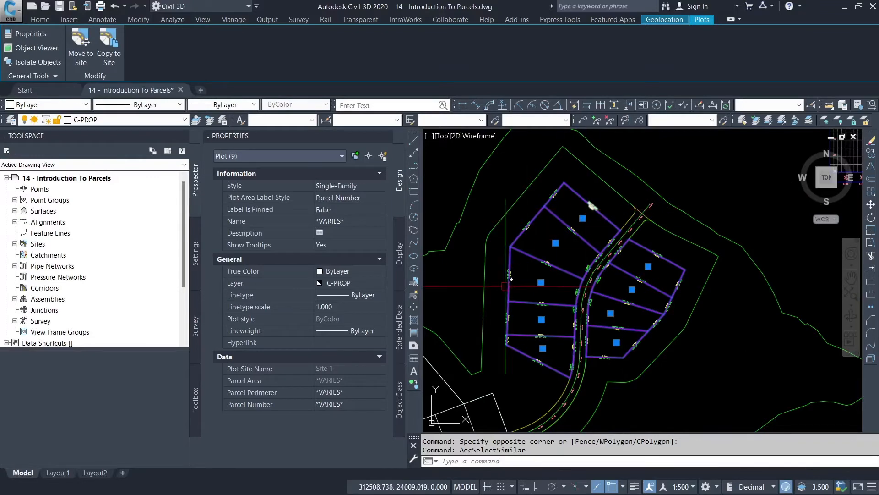
scroll(579, 203, "up", 6)
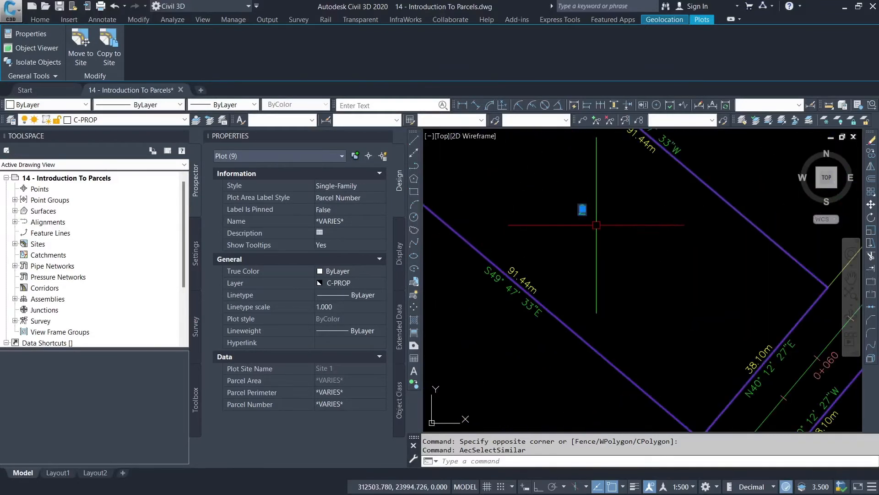
key("Escape")
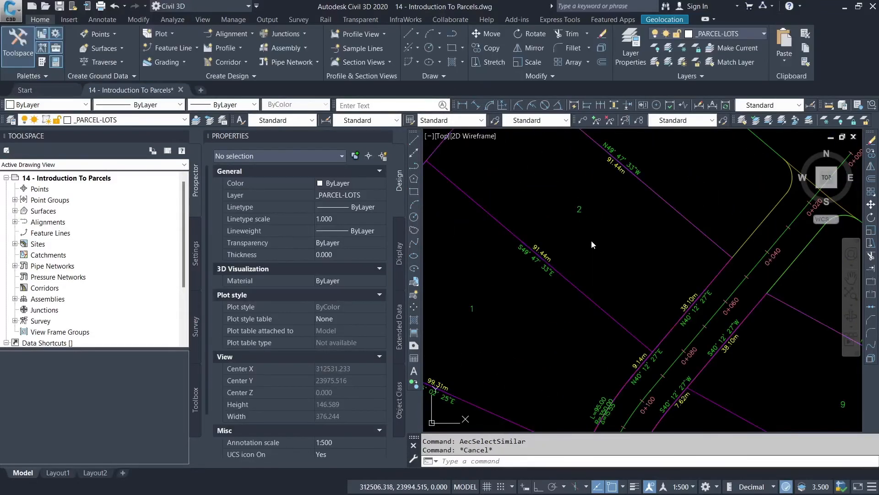
Select plot 2 with all similar plots and set their plot area label style to Parcel Number and Area
left_click(578, 208)
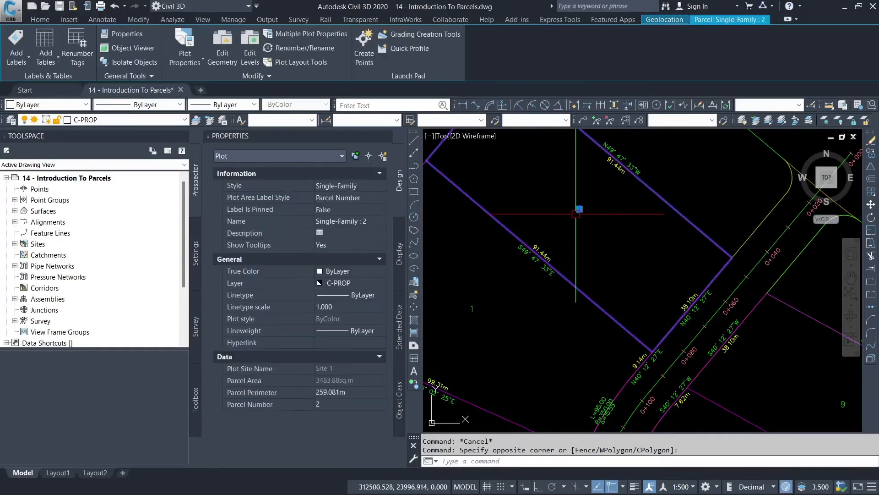
middle_click_drag(556, 200, 566, 216)
right_click(565, 179)
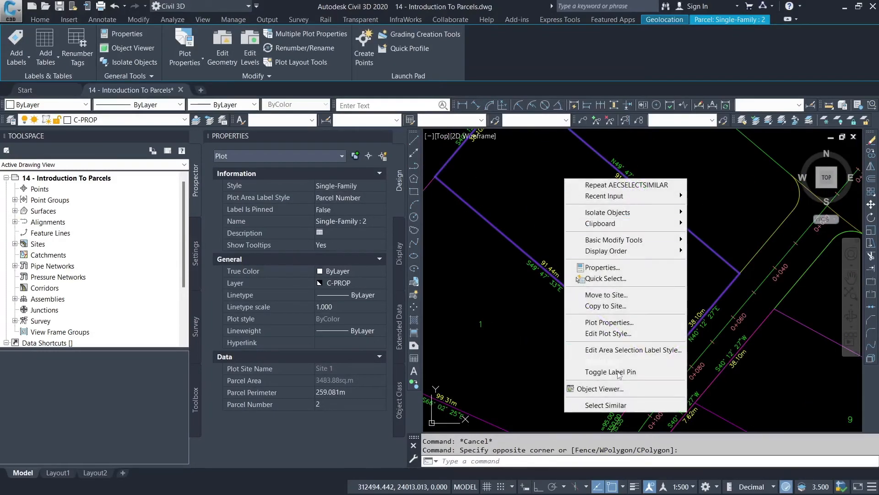
left_click(606, 404)
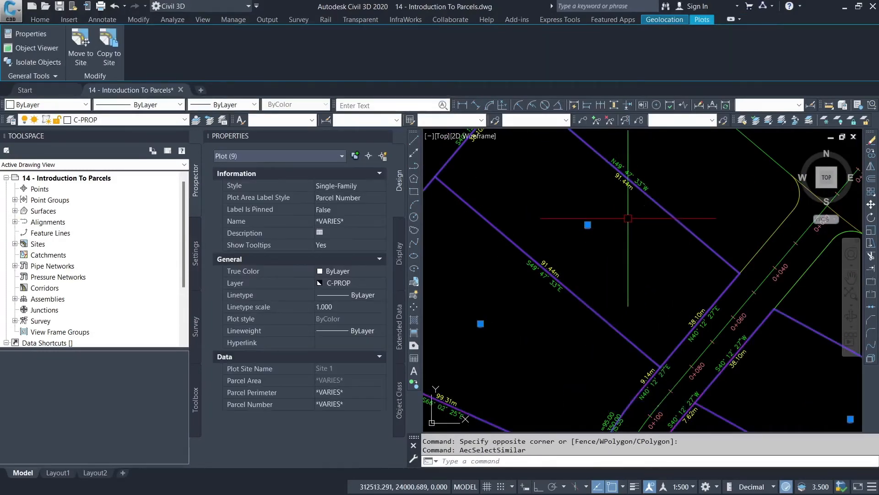
scroll(644, 219, "down", 3)
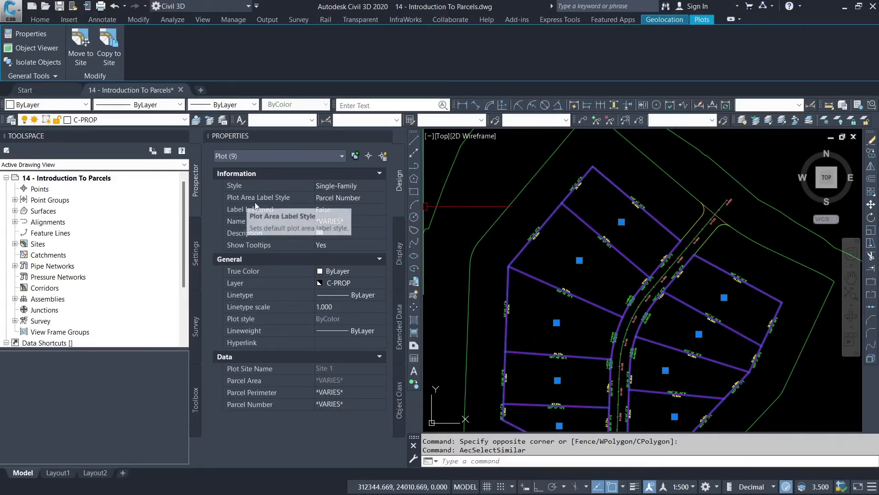
left_click(345, 198)
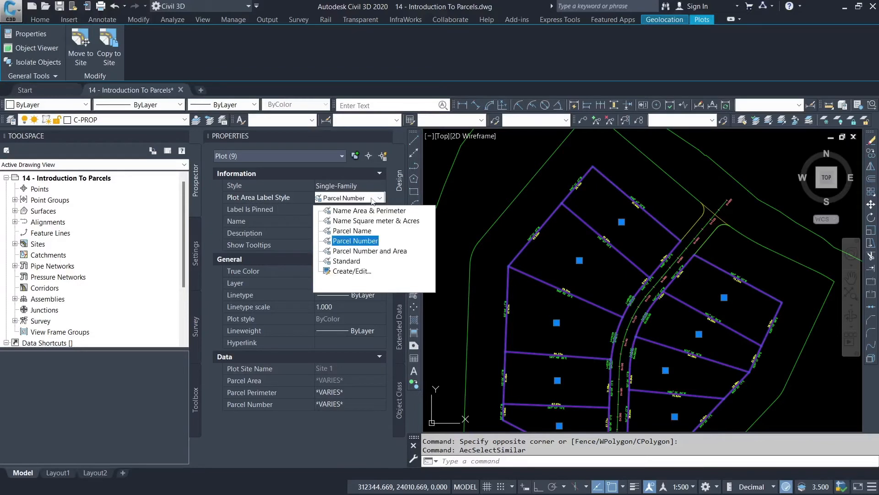
left_click(348, 253)
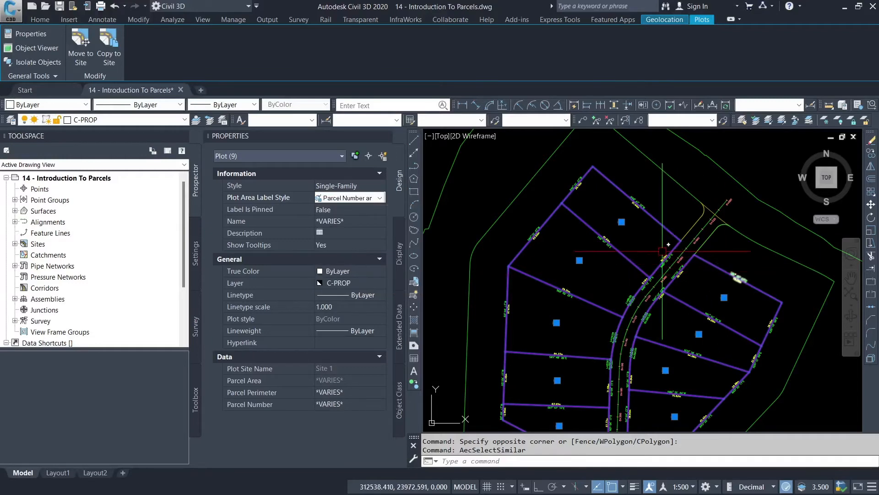
Deselect the plots and examine the restyled area label inside plot 2
scroll(631, 224, "up", 5)
scroll(688, 255, "down", 2)
scroll(615, 238, "up", 2)
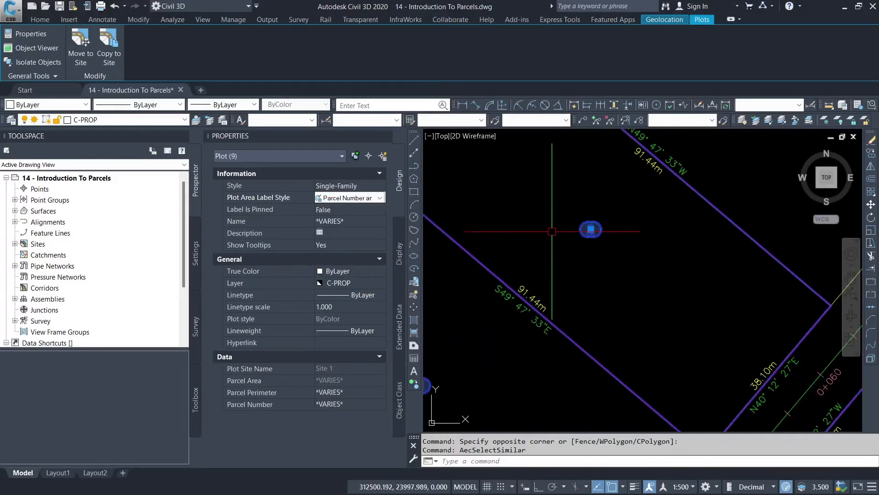
scroll(619, 229, "up", 3)
scroll(618, 229, "down", 3)
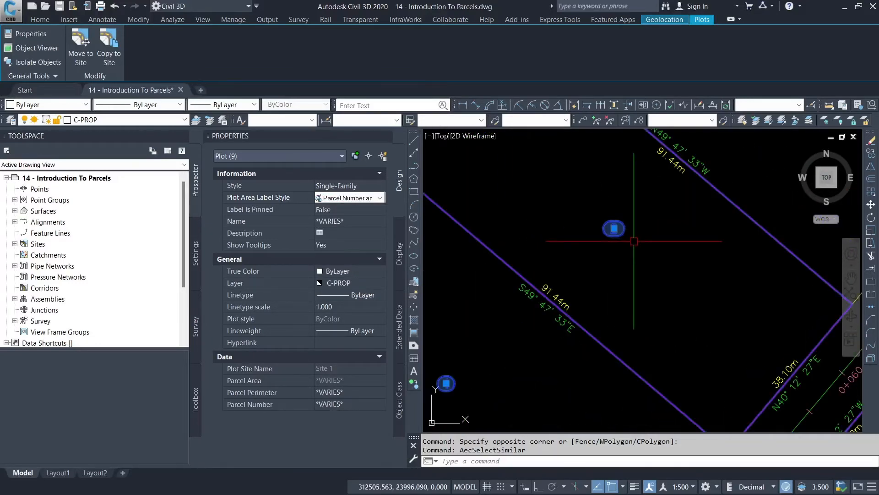
key("Escape")
scroll(596, 223, "up", 3)
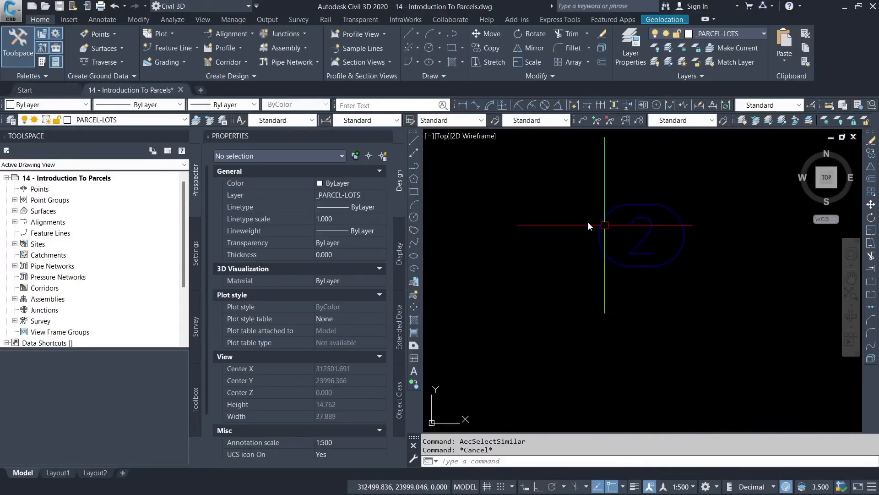
left_click(592, 219)
scroll(526, 222, "up", 2)
scroll(529, 237, "down", 7)
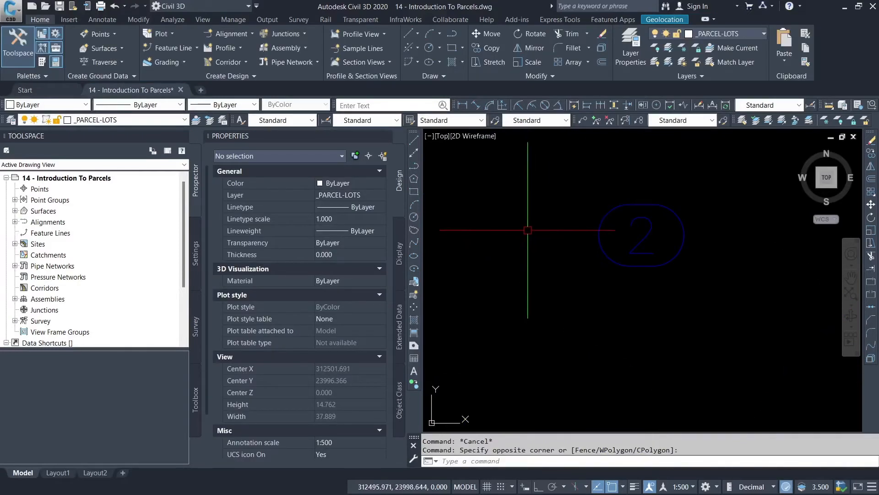
scroll(641, 229, "up", 4)
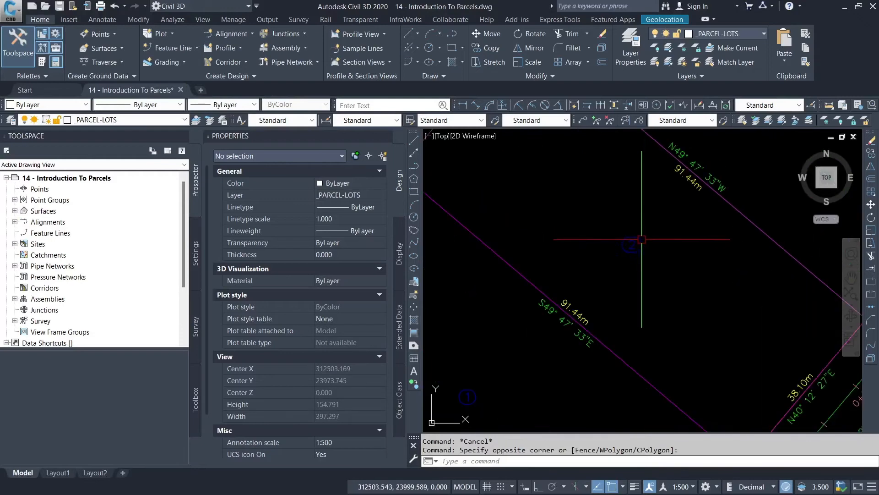
Select plot 2 by its area label and open its Parcel Number and Area label style for editing
left_click(632, 244)
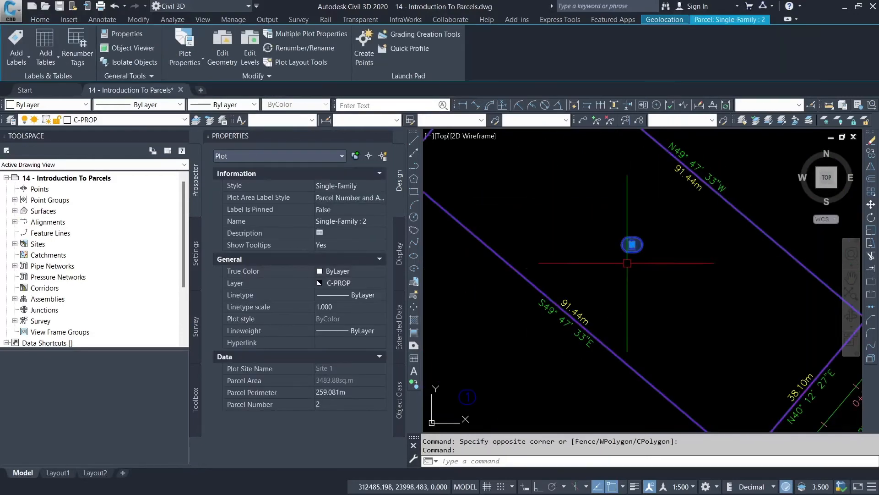
left_click(360, 200)
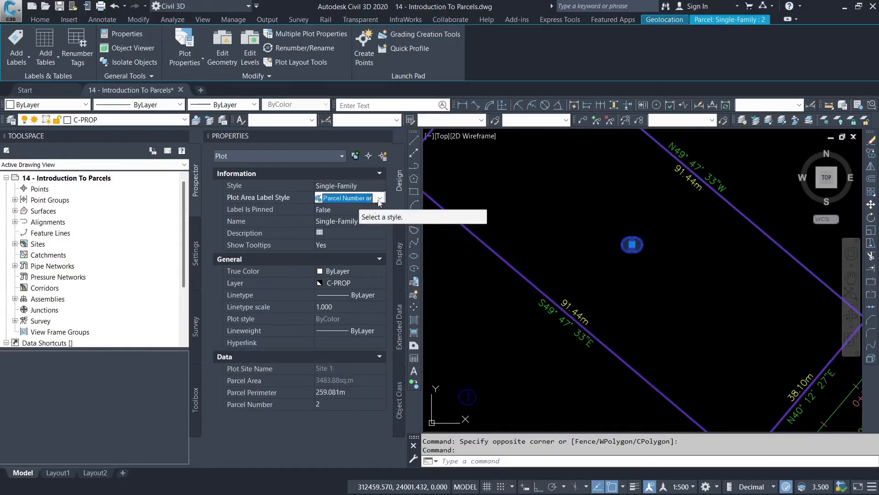
left_click(379, 198)
left_click(353, 273)
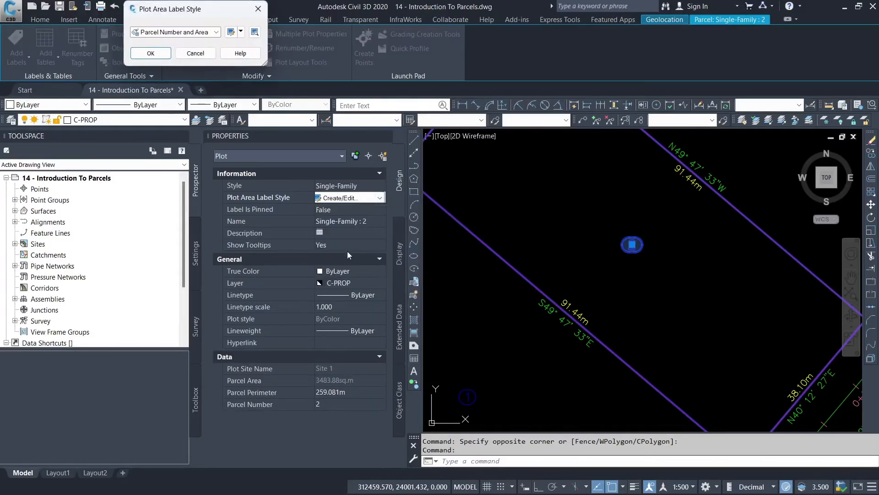
left_click(231, 32)
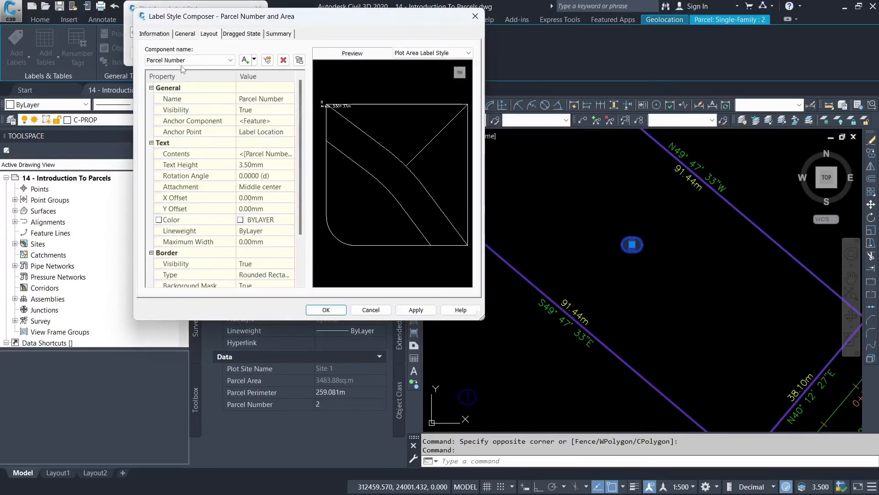
Anchor the label style's Area component to the Parcel Number component
left_click(183, 62)
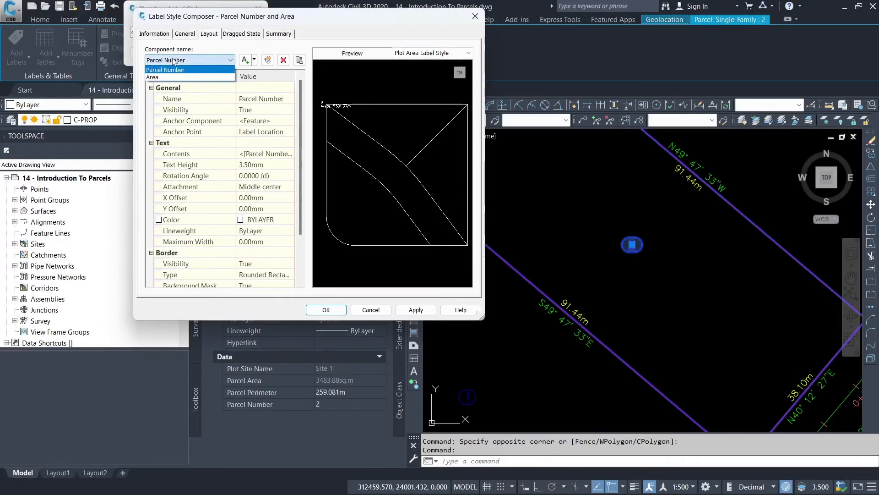
left_click(162, 75)
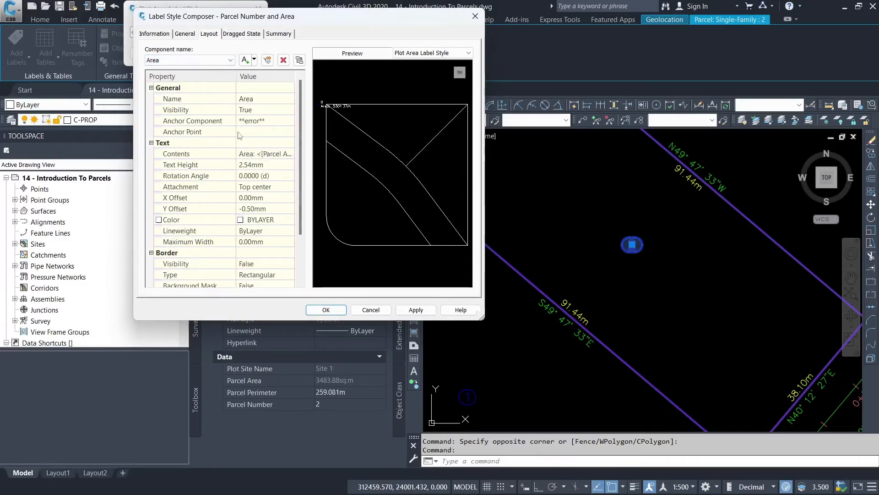
left_click(263, 121)
left_click(277, 122)
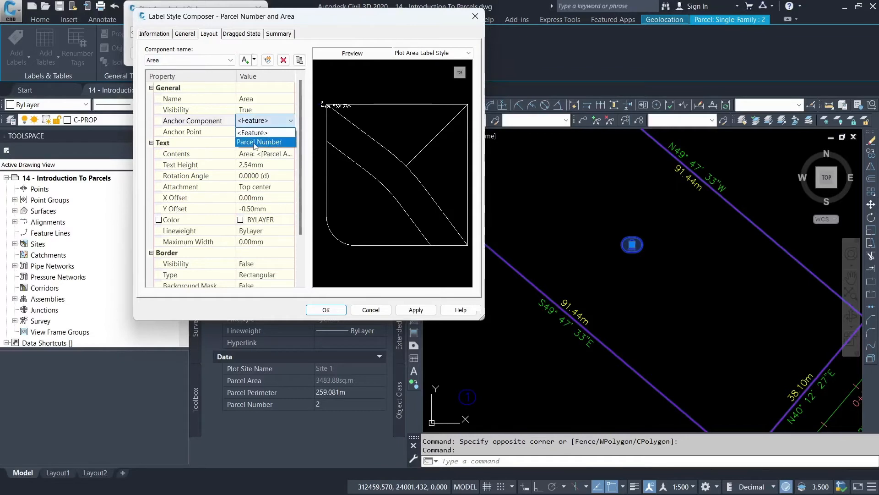
left_click(255, 146)
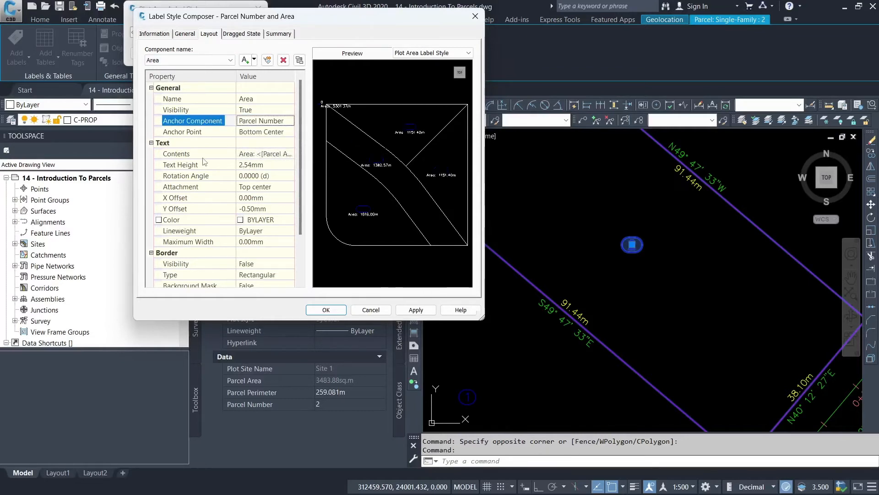
Open the Area component's contents for editing and set all of its text to the colour White
left_click(257, 154)
left_click(290, 154)
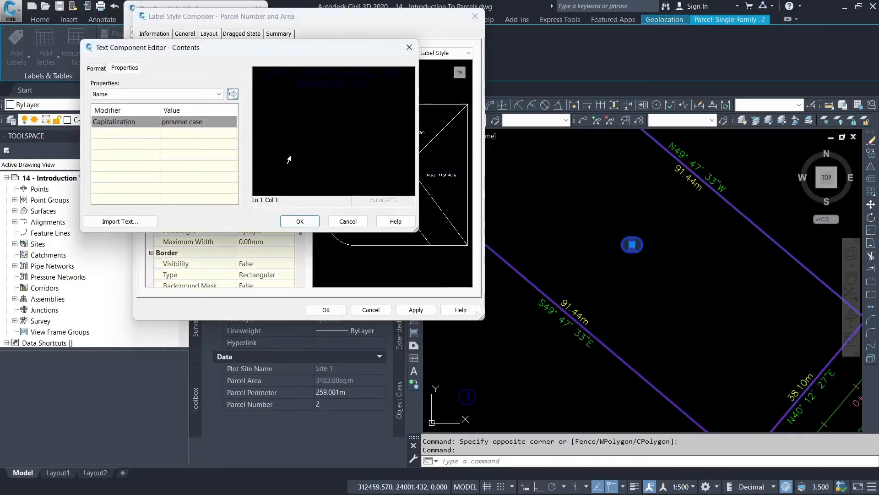
left_click(370, 84)
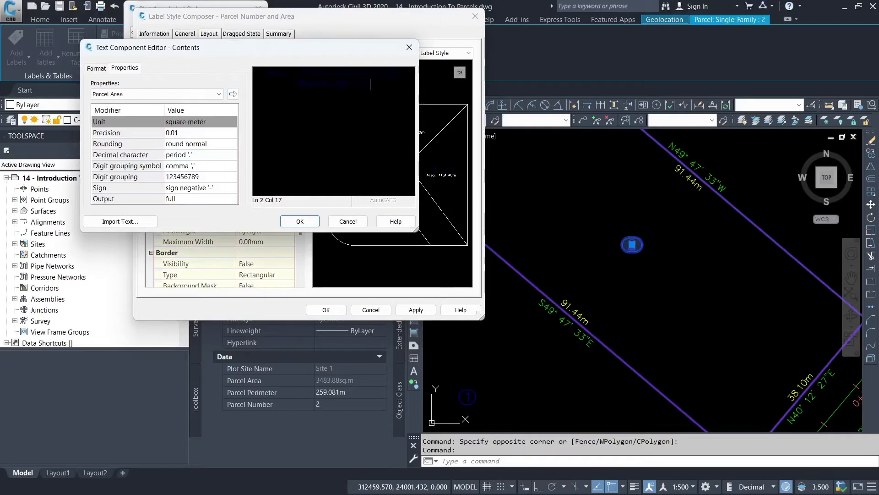
left_click_drag(370, 83, 264, 69)
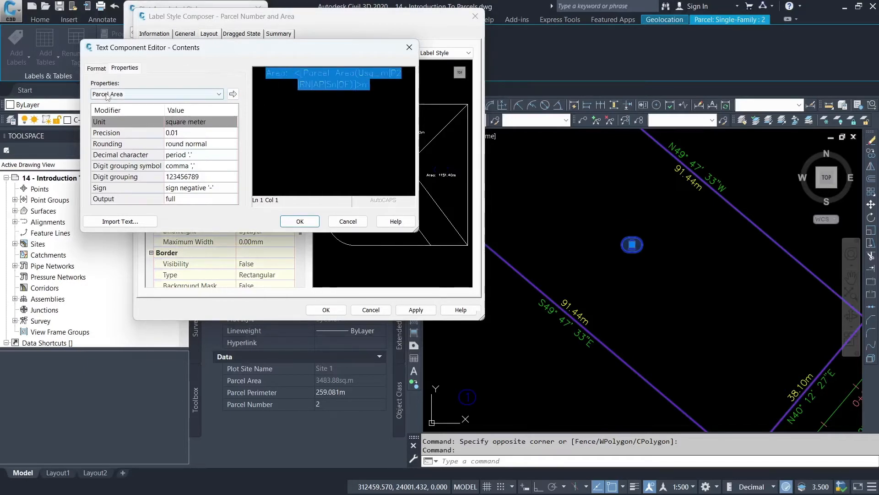
left_click(96, 68)
left_click(124, 162)
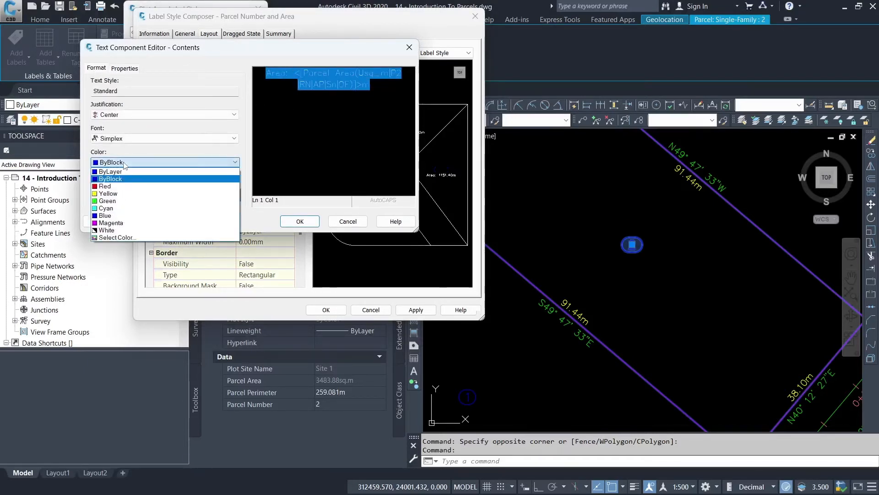
left_click(109, 230)
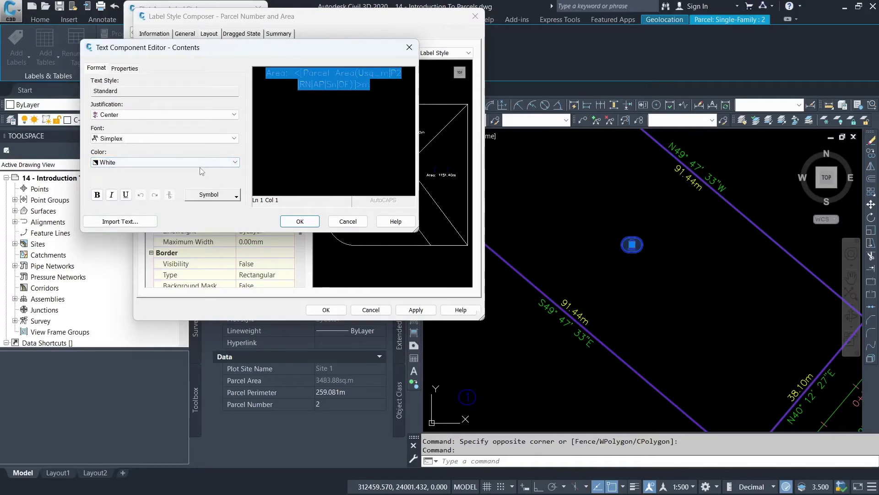
Update the existing square meter Parcel Area field in the contents to a precision of 1
left_click(125, 68)
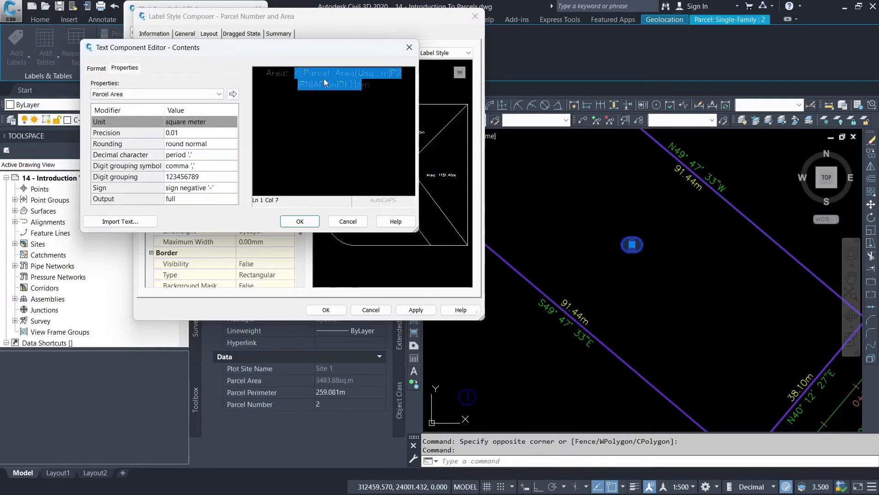
left_click(371, 85)
left_click(361, 100)
left_click(187, 134)
left_click(202, 132)
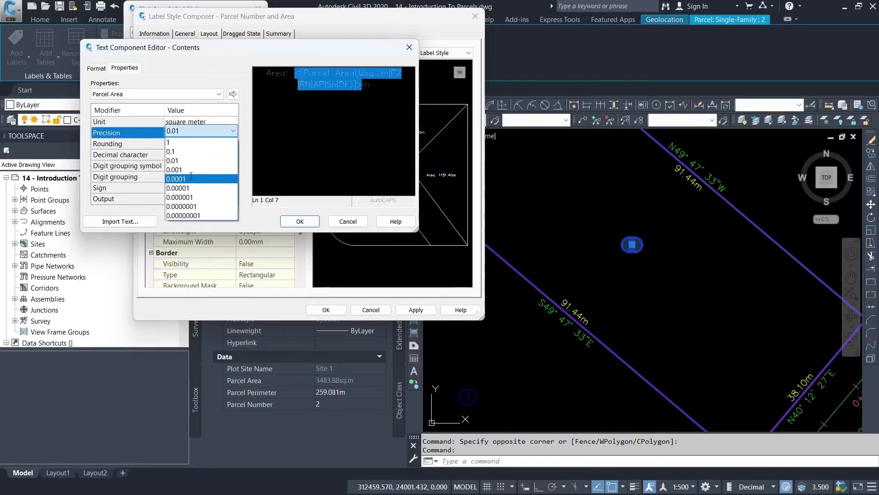
left_click(181, 142)
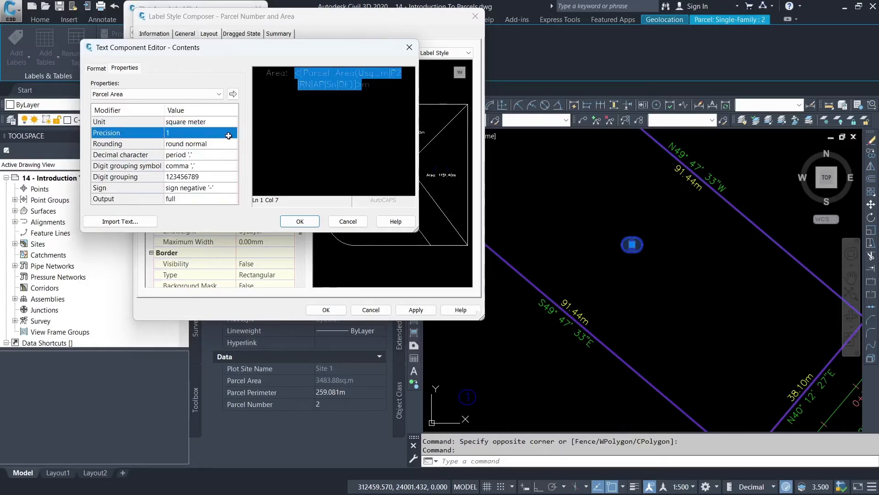
left_click(233, 94)
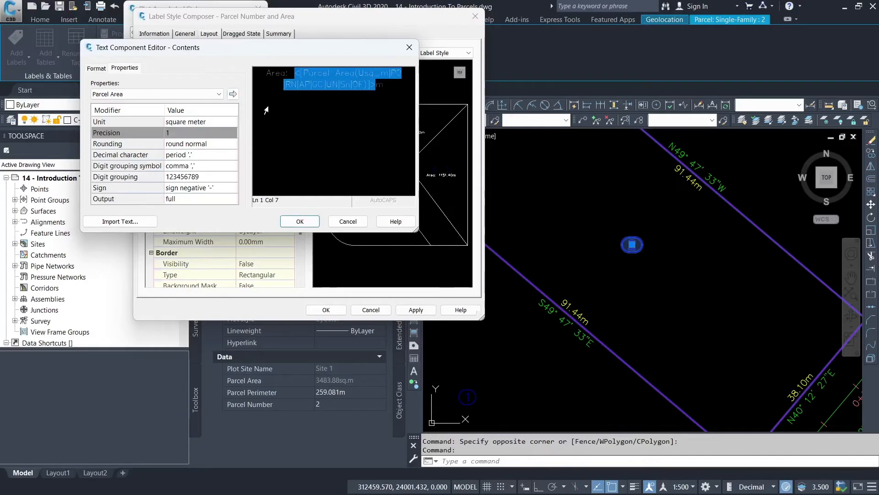
Replace the m suffix after the square meter Parcel Area field with M2
left_click(383, 85)
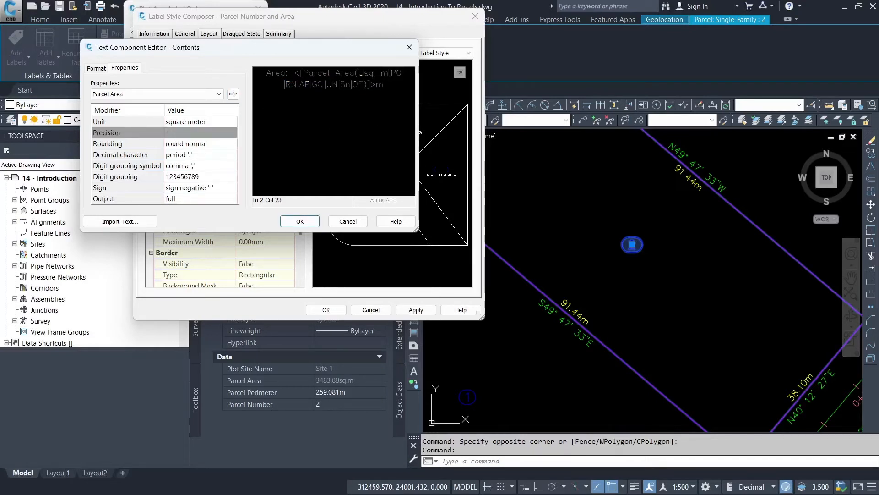
key("BackSpace")
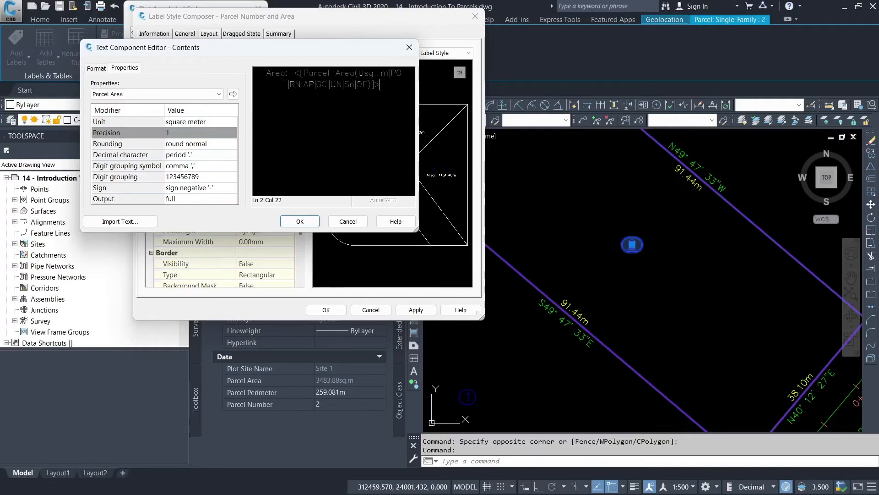
type("M2")
Add a second line reading "AREA:" followed by a Parcel Area field in acre units with a precision of 0.01
key("Return")
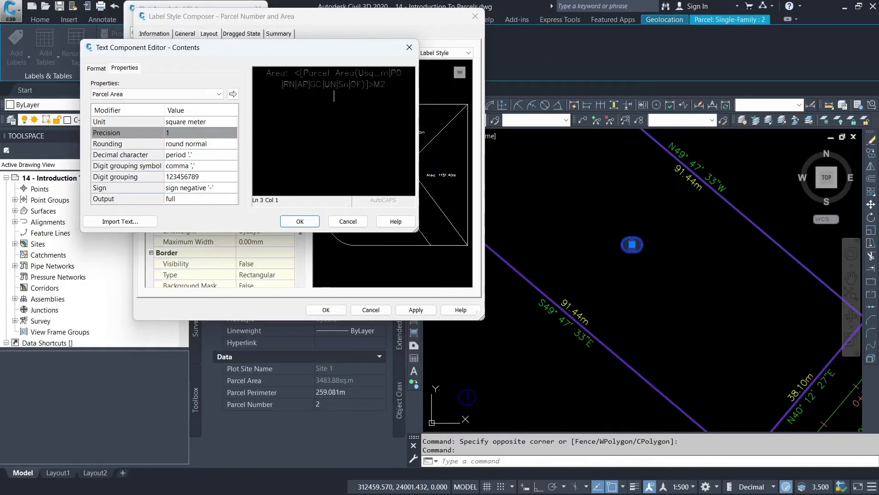
type("AREA:")
left_click(192, 121)
left_click(211, 120)
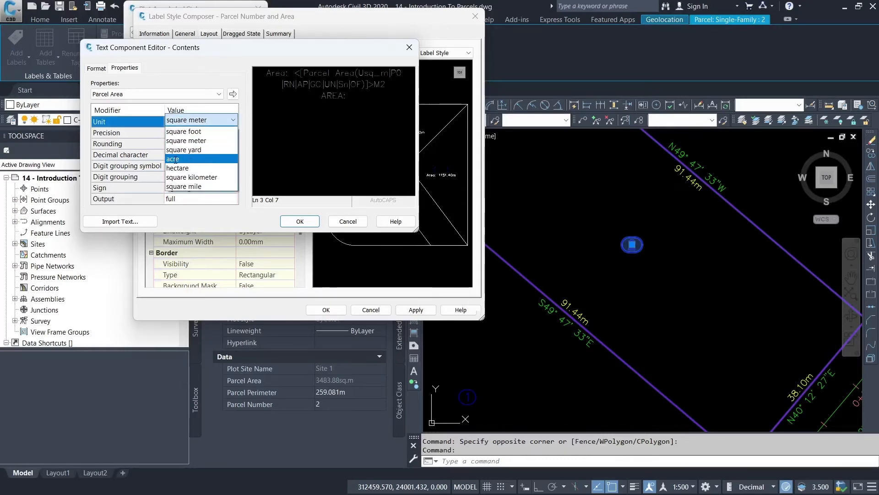
left_click(175, 160)
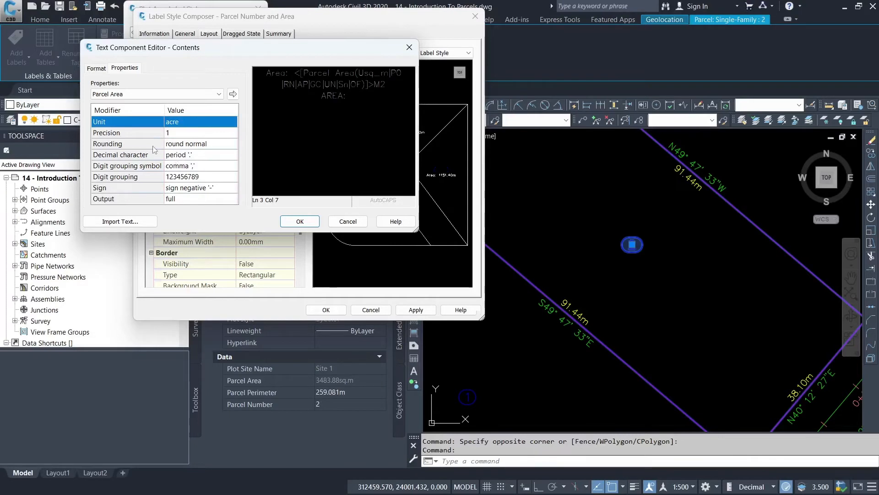
left_click(177, 132)
left_click(201, 132)
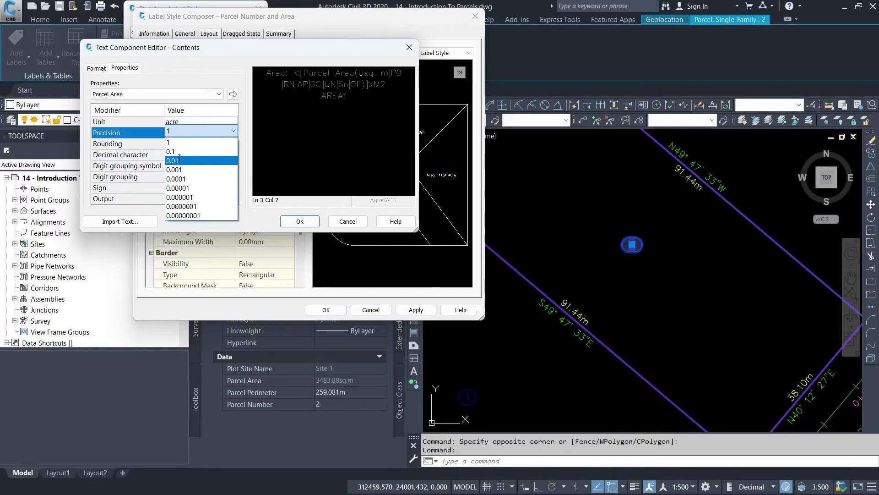
left_click(180, 160)
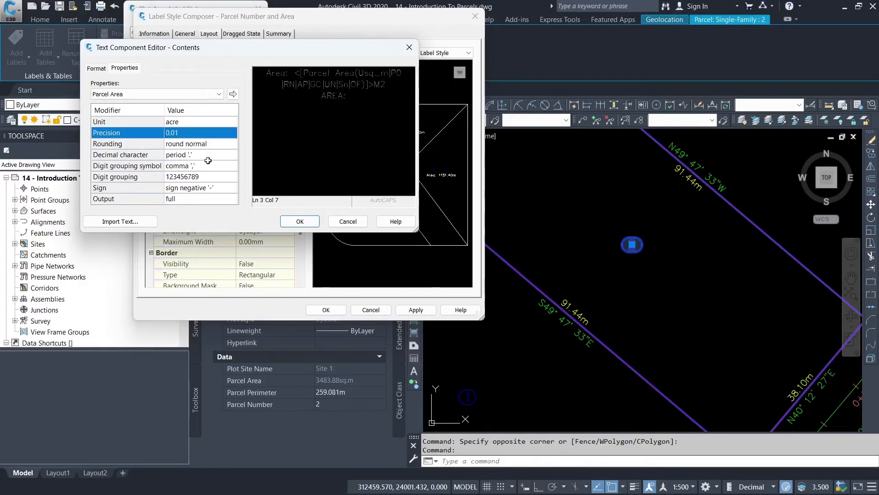
left_click(233, 93)
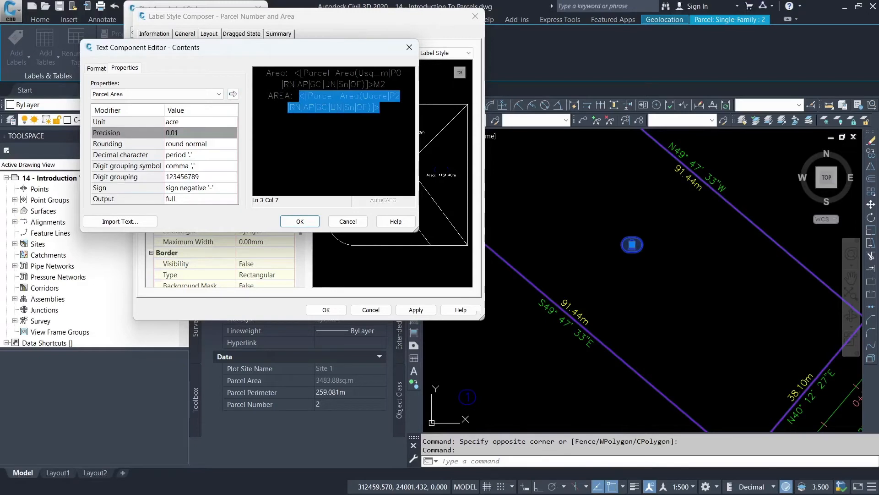
Add the suffix ACS after the acre field and accept the edited contents and label style
left_click(336, 83)
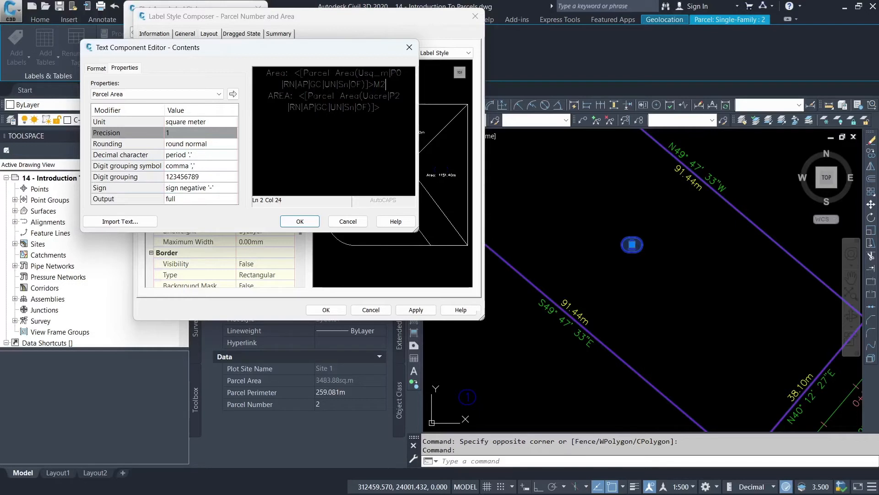
left_click(366, 118)
left_click(379, 107)
type("ACS")
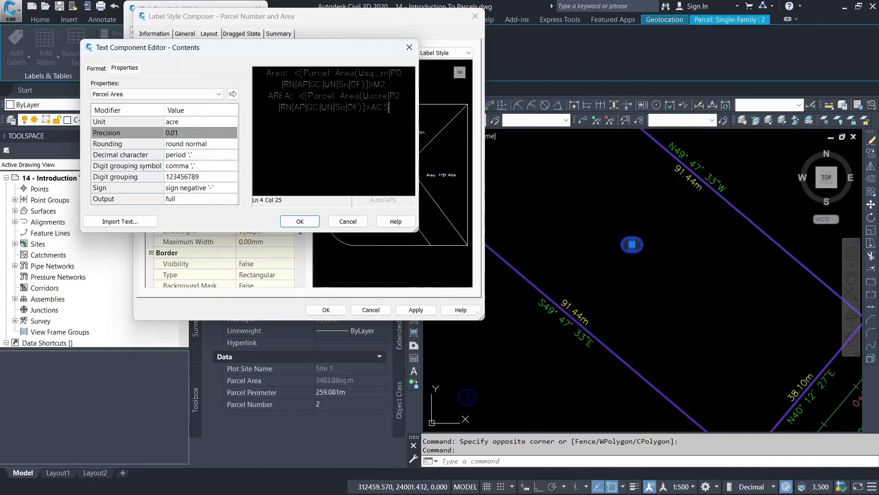
left_click(300, 221)
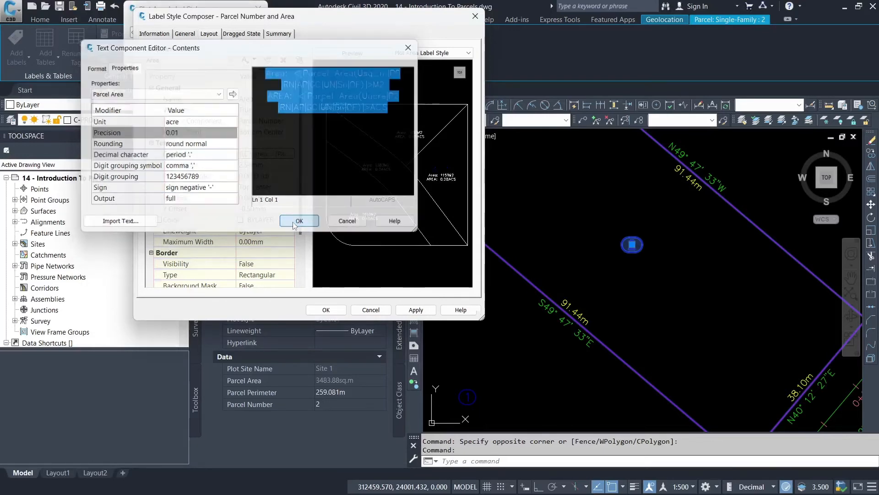
left_click(326, 309)
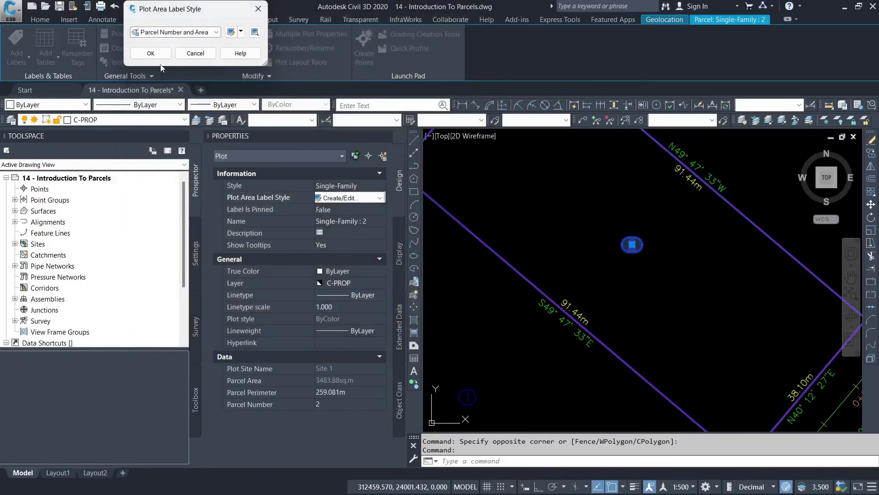
left_click(151, 54)
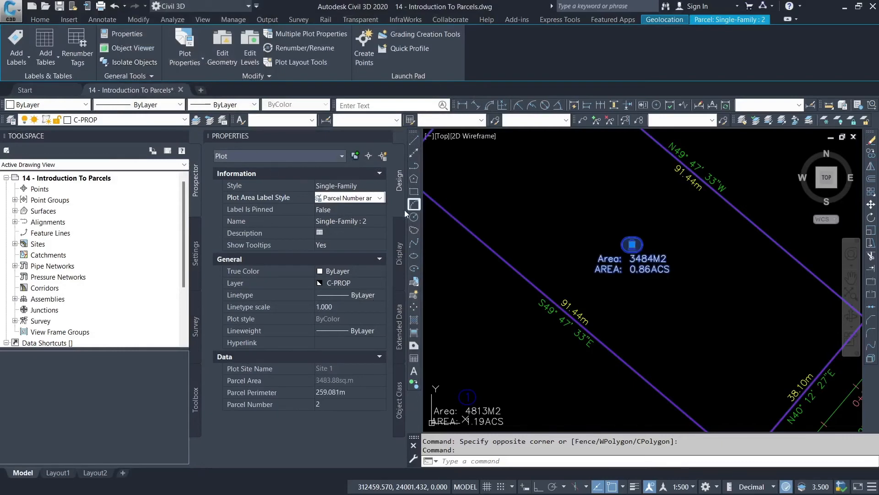
Close the plot's properties, deselect it, and examine the updated area labels on plot 2 and the neighbouring plots
left_click(385, 137)
key("Escape")
scroll(563, 277, "up", 3)
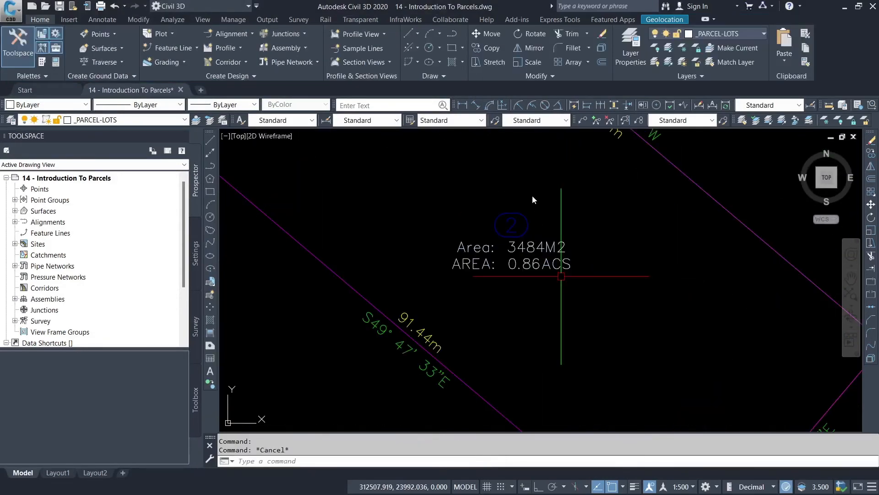
right_click(529, 188)
left_click(569, 298)
scroll(500, 222, "up", 5)
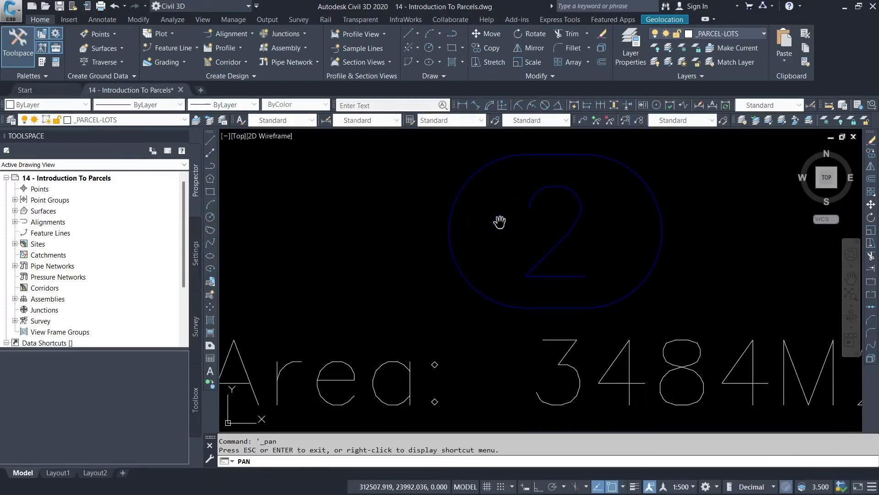
scroll(517, 222, "down", 6)
scroll(526, 216, "up", 6)
scroll(530, 213, "down", 4)
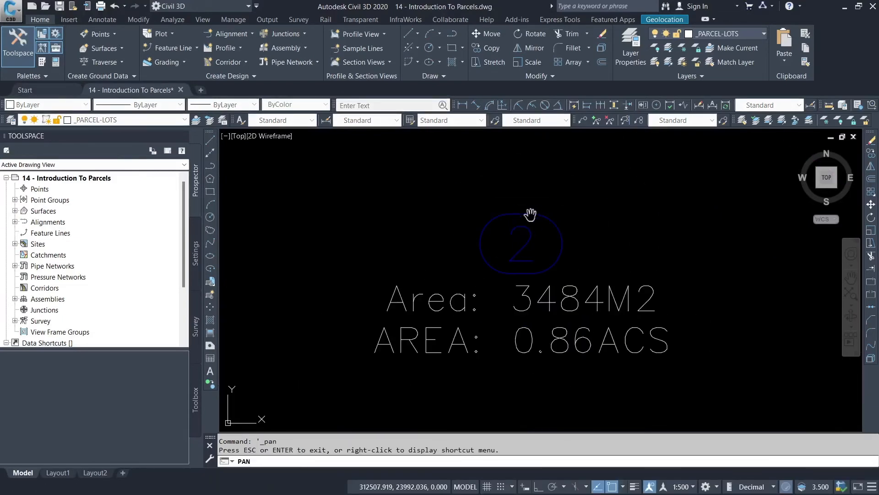
mouse_move(484, 252)
left_mouse_down()
mouse_move(565, 245)
mouse_move(487, 257)
left_mouse_up()
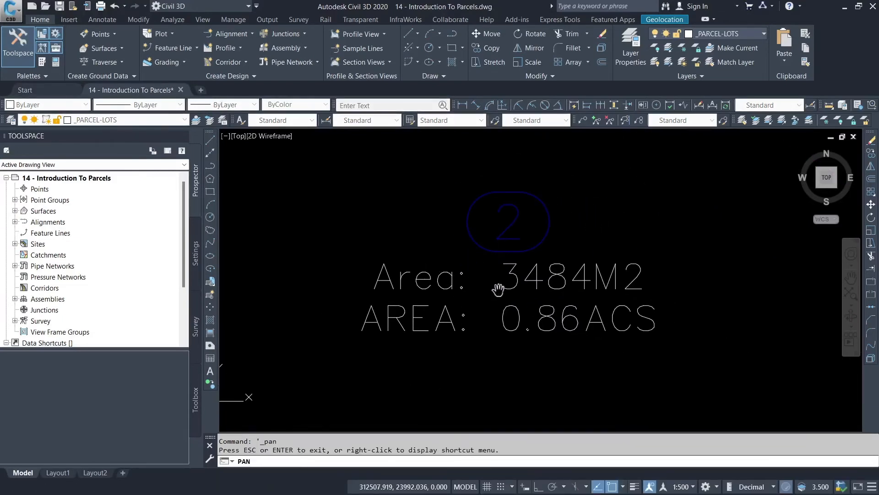
left_click_drag(584, 291, 551, 246)
scroll(536, 231, "down", 2)
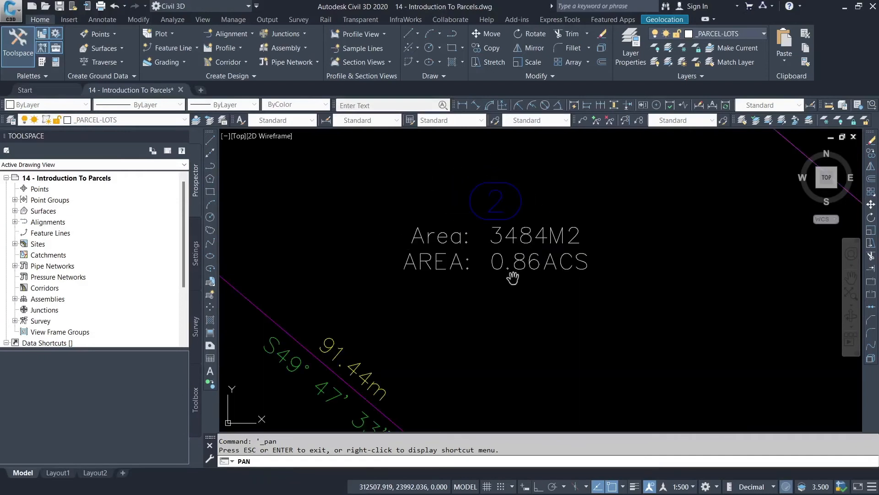
scroll(497, 231, "down", 6)
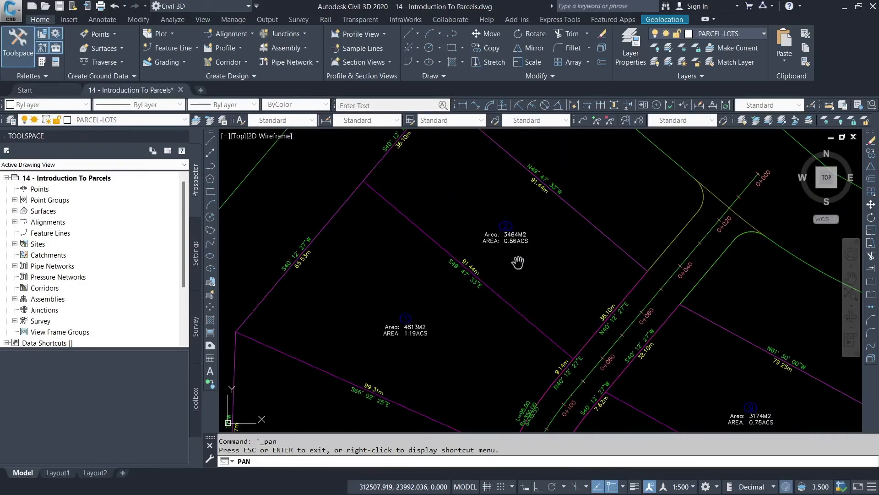
left_click_drag(487, 304, 483, 240)
right_click(508, 221)
left_click(533, 227)
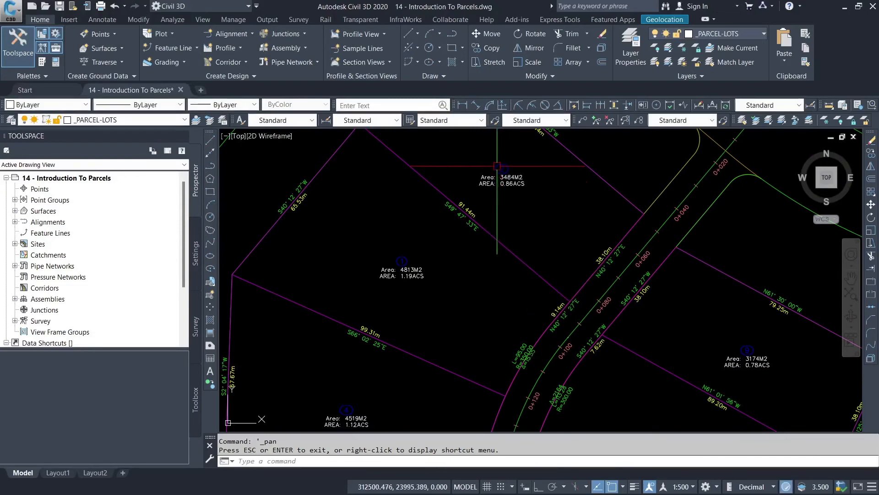
Open the Parcel Number and Area label style for editing from plot 2's properties
scroll(497, 166, "up", 4)
left_click(504, 192)
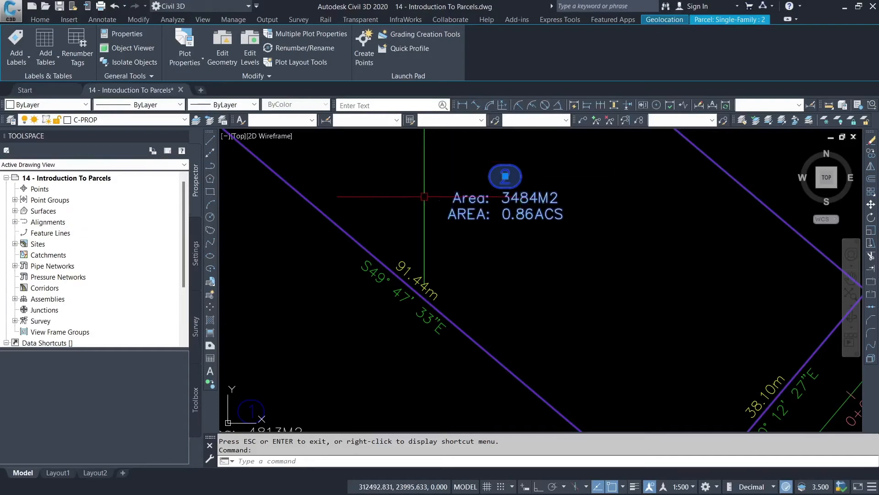
right_click(486, 176)
left_click(527, 264)
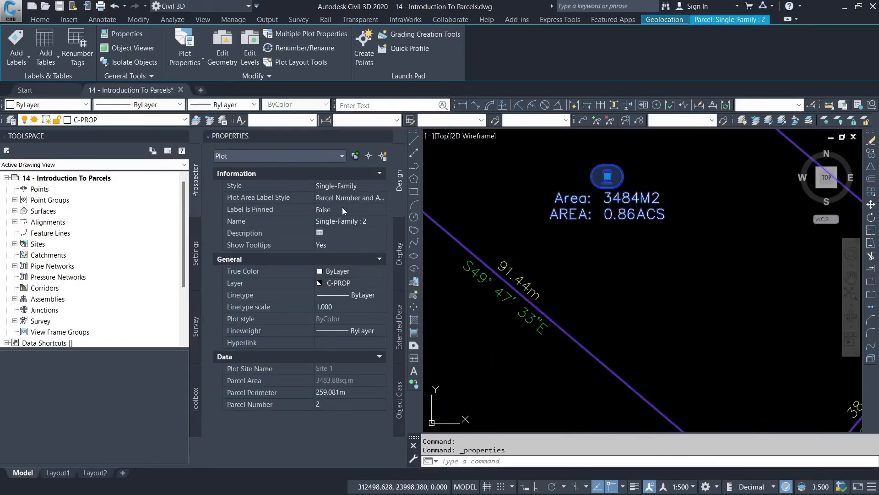
left_click(372, 201)
left_click(380, 198)
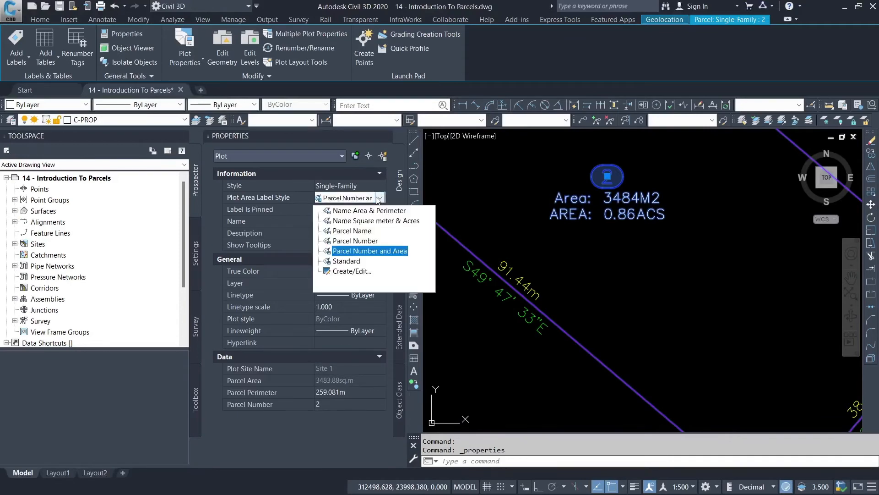
left_click(351, 271)
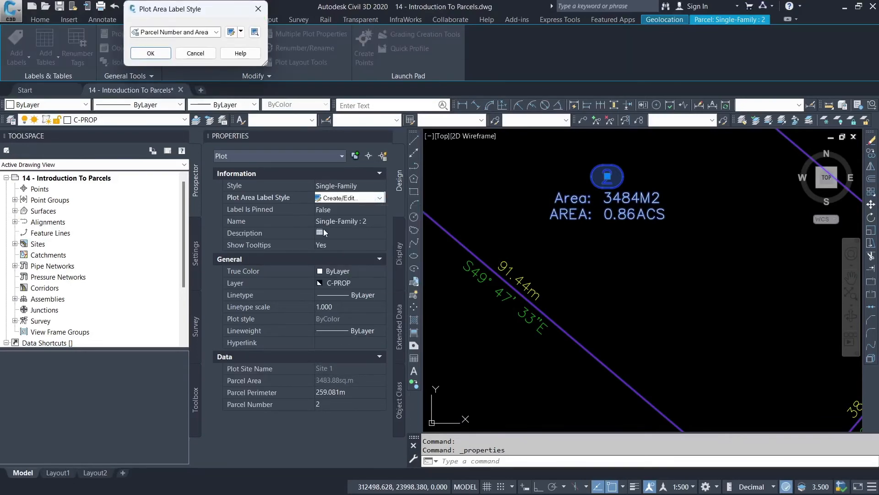
left_click(230, 33)
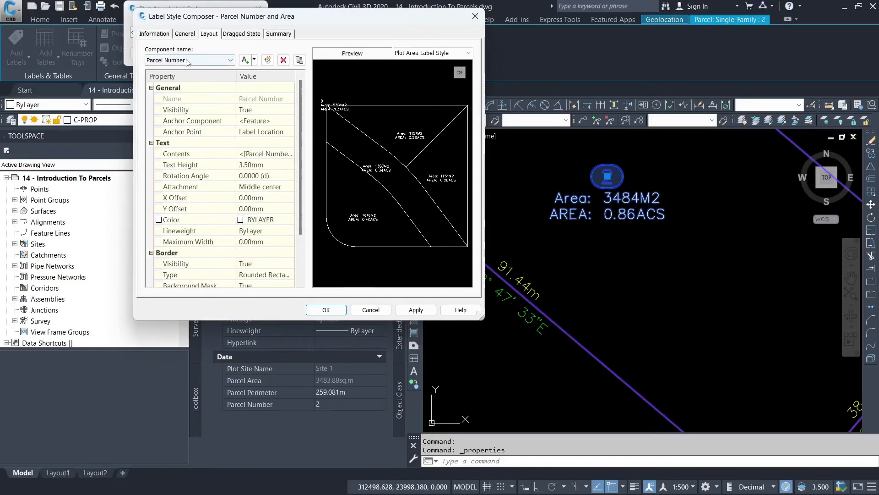
Set the text color of the Parcel Number component's contents to Yellow
left_click(264, 154)
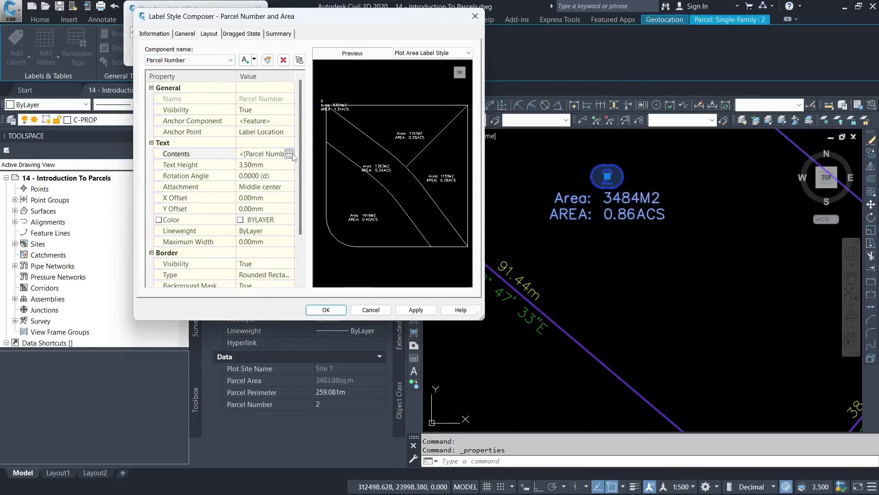
left_click(292, 154)
left_click(361, 73)
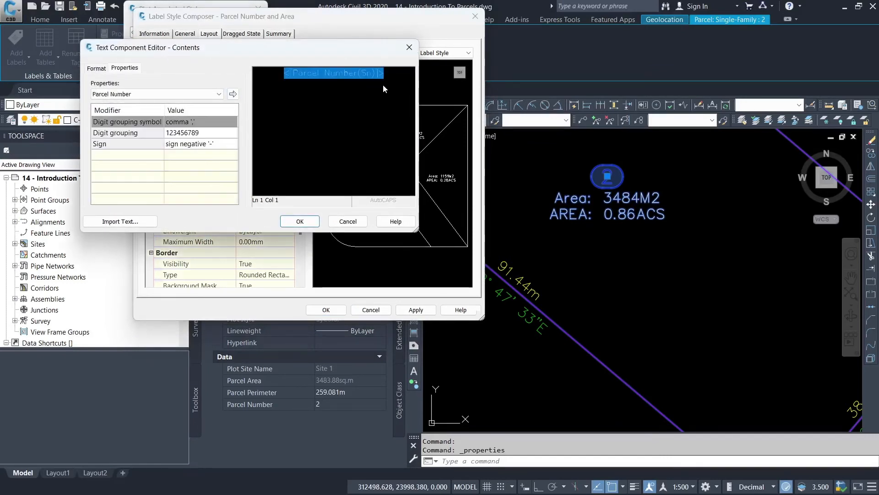
left_click(97, 68)
left_click(147, 164)
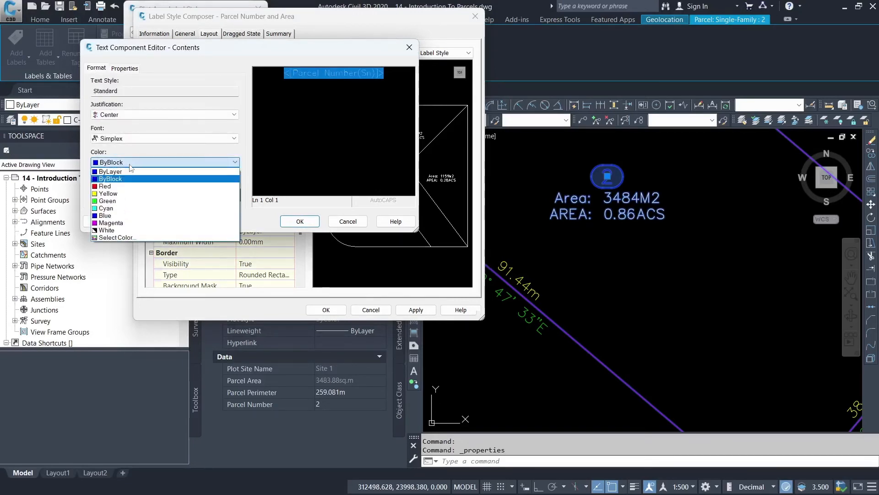
left_click(107, 193)
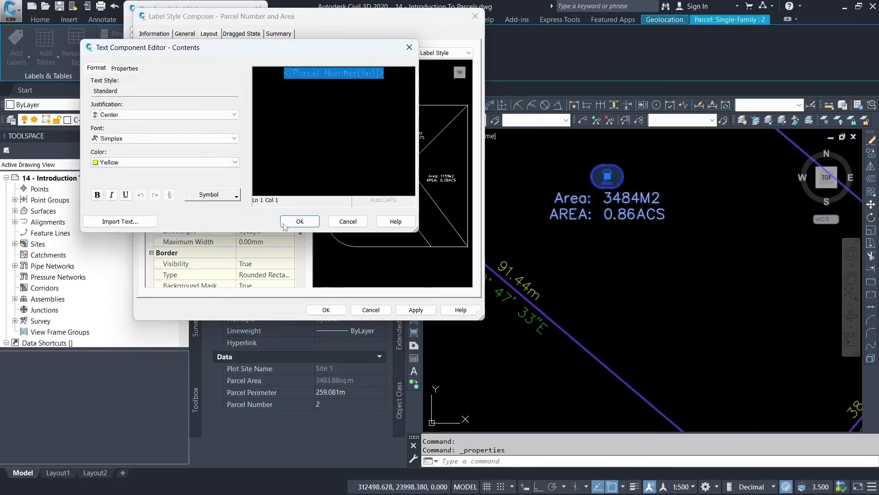
Accept the edited contents and label style, close the plot's properties and deselect it
left_click(300, 222)
left_click(333, 311)
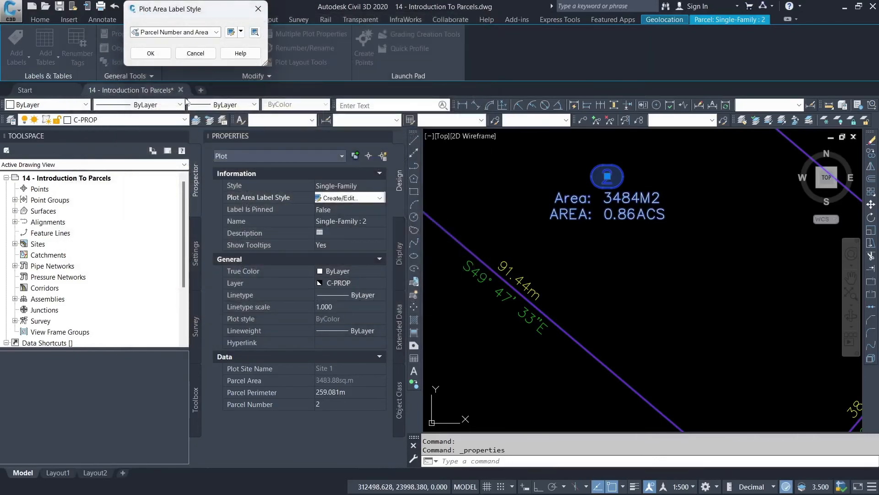
left_click(151, 53)
left_click(386, 136)
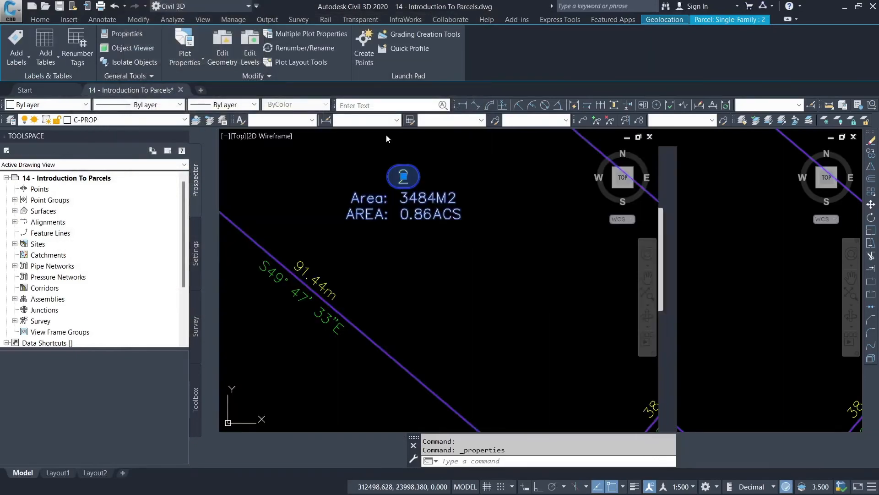
scroll(553, 219, "down", 5)
key("Escape")
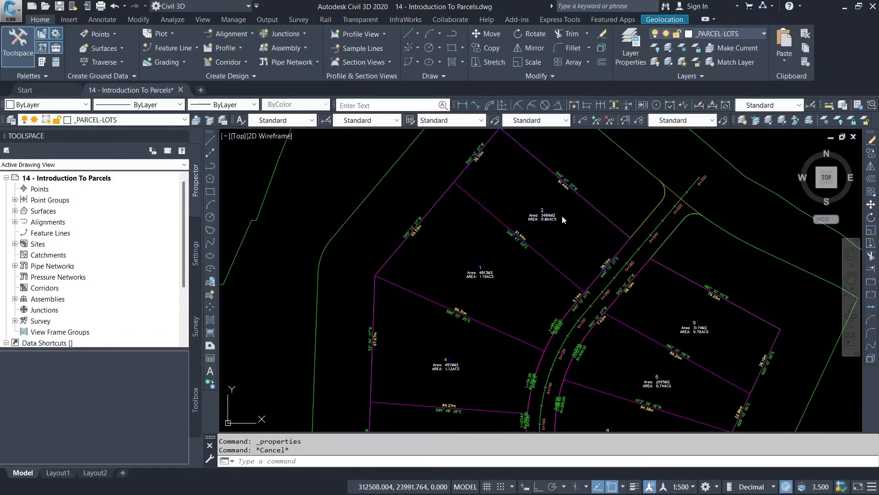
Examine the parcel number color, area labels and numbering order of the plots on both sides of the northern road
scroll(562, 215, "up", 5)
right_click(561, 217)
left_click(556, 287)
scroll(496, 227, "down", 5)
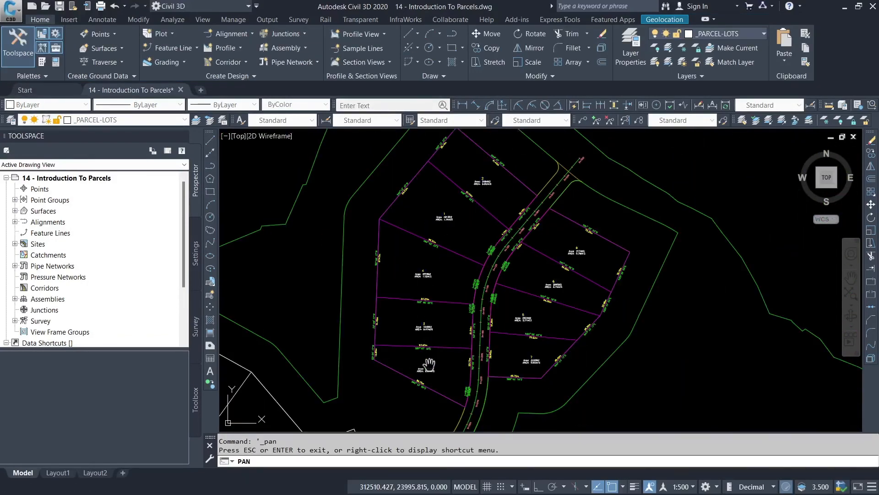
scroll(426, 367, "up", 5)
scroll(444, 292, "down", 5)
scroll(452, 263, "up", 5)
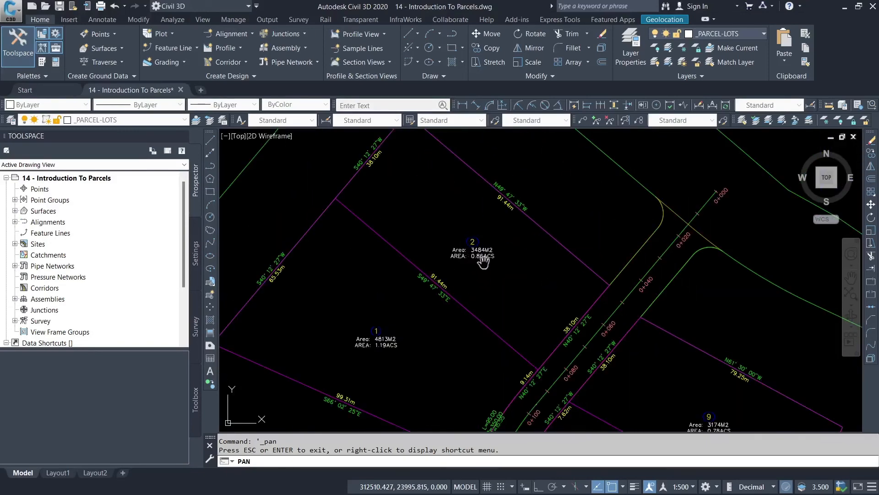
scroll(479, 280, "up", 2)
scroll(475, 221, "down", 7)
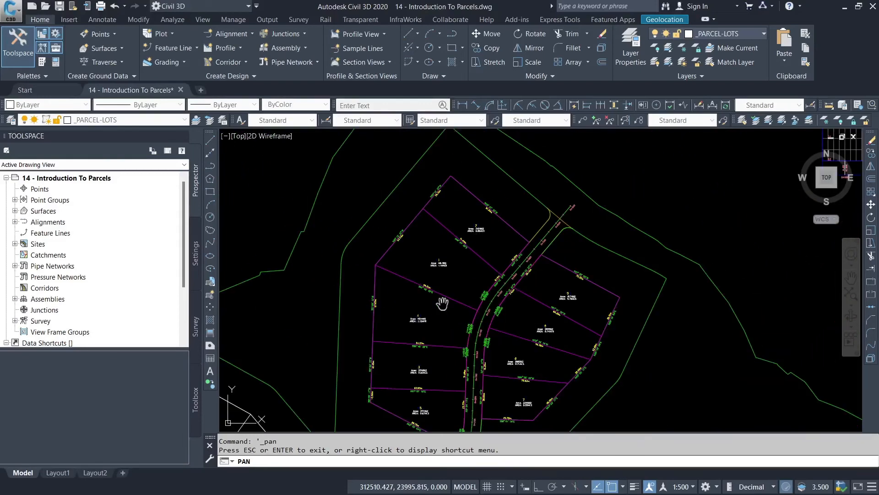
scroll(485, 293, "up", 4)
scroll(555, 202, "up", 2)
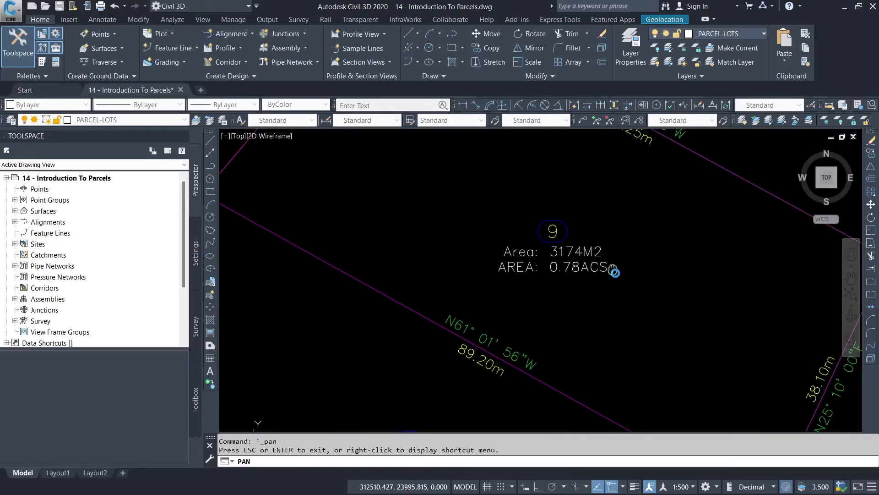
scroll(549, 265, "down", 5)
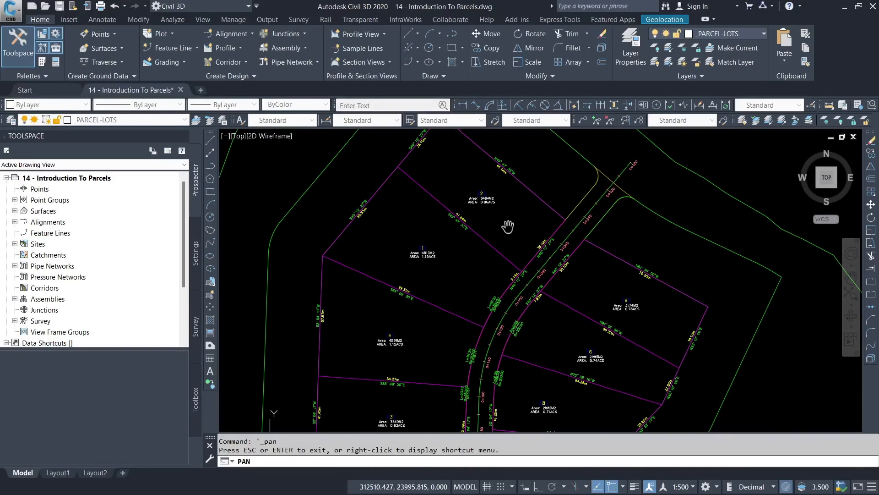
scroll(504, 206, "up", 4)
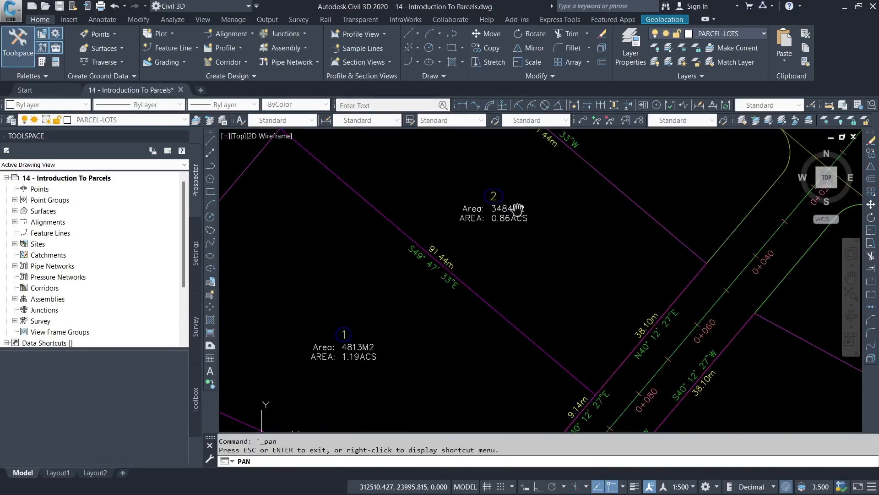
left_click_drag(518, 208, 537, 235)
right_click(506, 221)
left_click(515, 228)
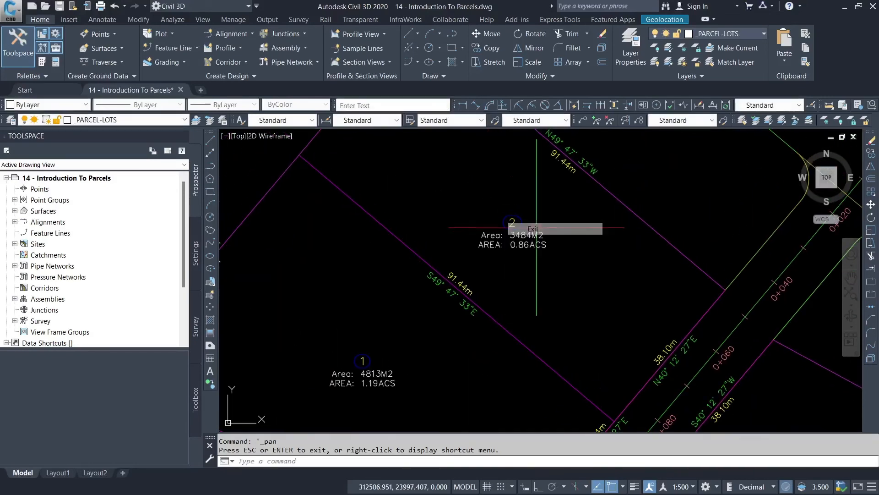
scroll(508, 217, "down", 4)
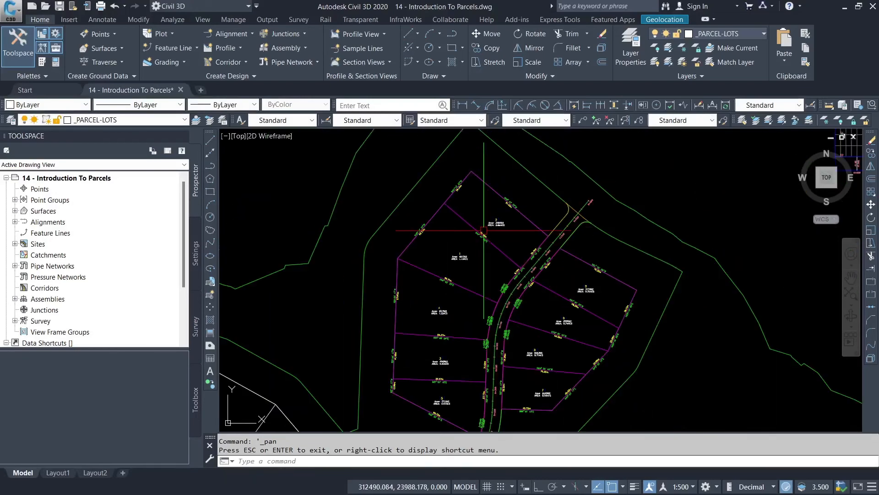
scroll(438, 320, "up", 5)
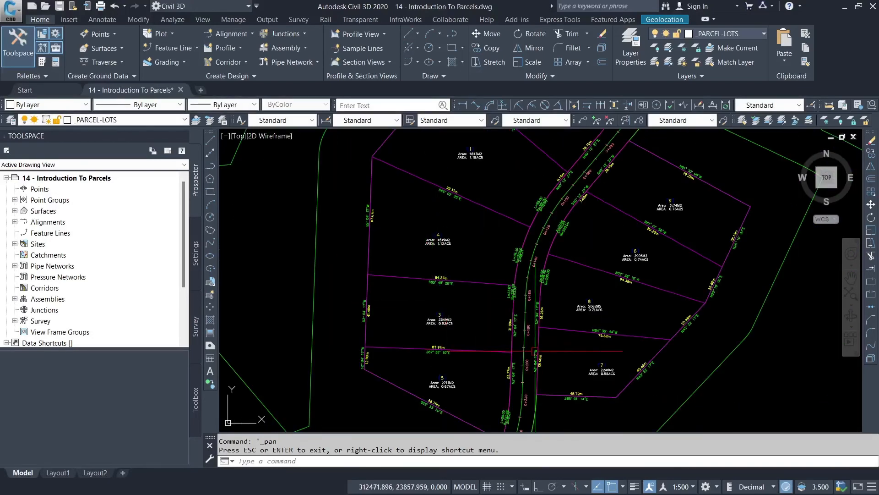
scroll(448, 331, "down", 1)
scroll(496, 177, "up", 2)
scroll(490, 211, "up", 2)
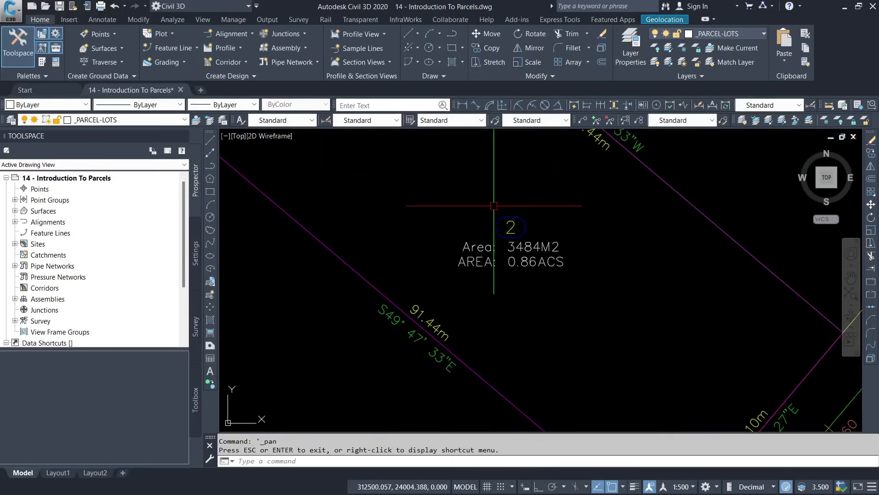
Select plot 2 and start renumbering the Site 1 plots with starting number 1 and increment value 1
scroll(499, 231, "down", 2)
scroll(502, 277, "up", 4)
left_click(549, 293)
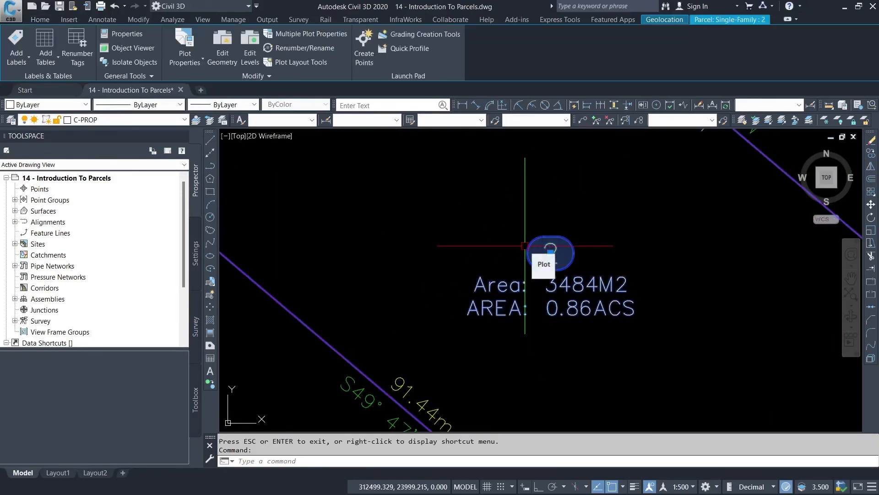
scroll(502, 177, "down", 5)
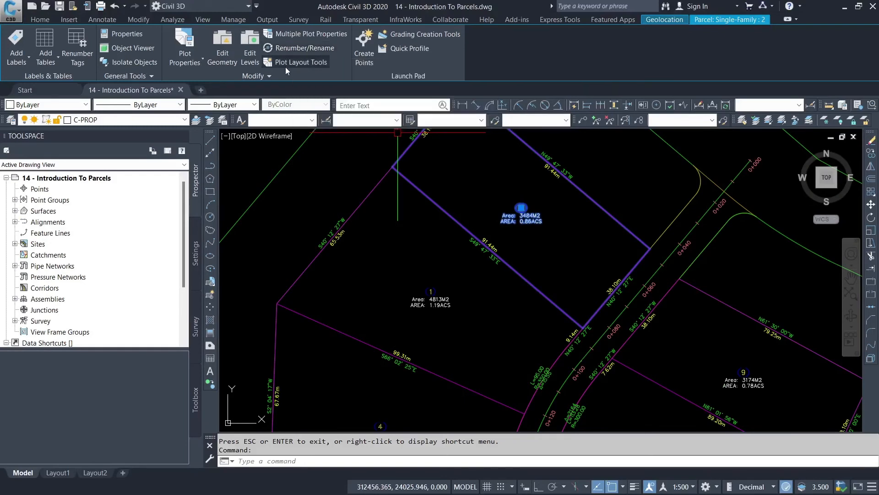
left_click(306, 48)
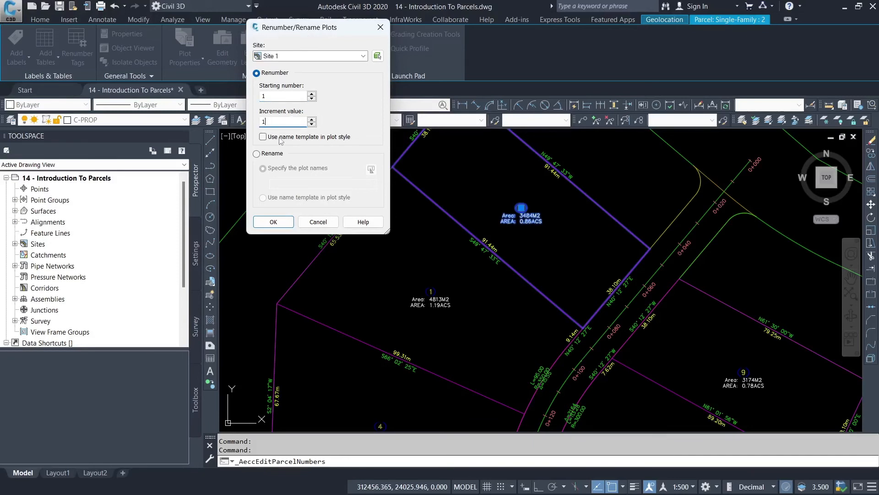
left_click(275, 224)
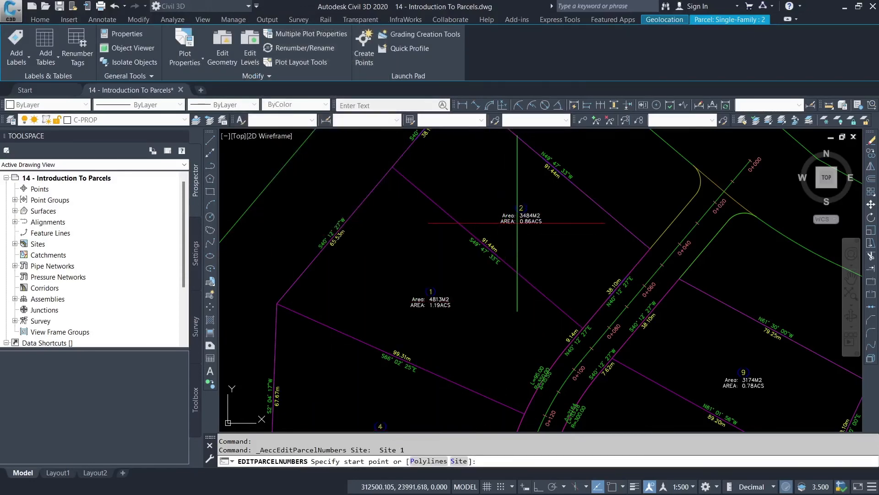
Trace the renumbering path from the northernmost plot down through the plots west of the road to the southernmost one
left_click(523, 200)
scroll(523, 198, "down", 2)
left_click(466, 284)
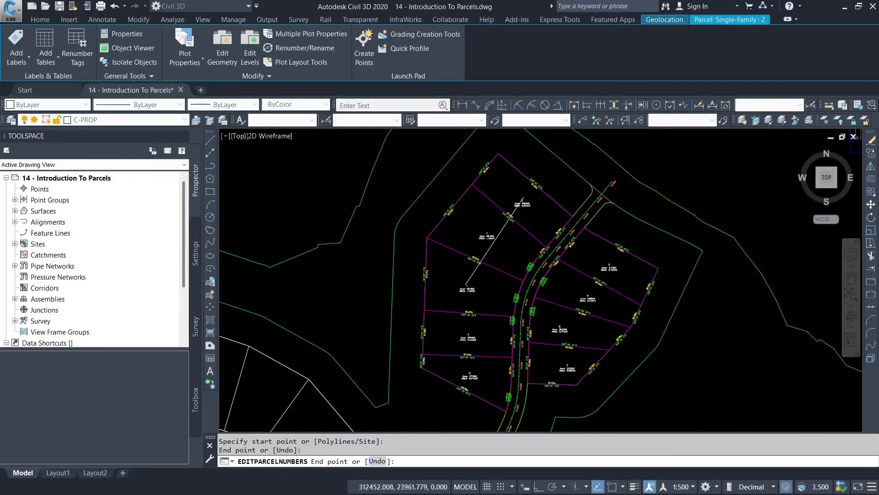
scroll(469, 242, "down", 2)
scroll(463, 296, "up", 3)
left_click(484, 283)
scroll(484, 284, "down", 2)
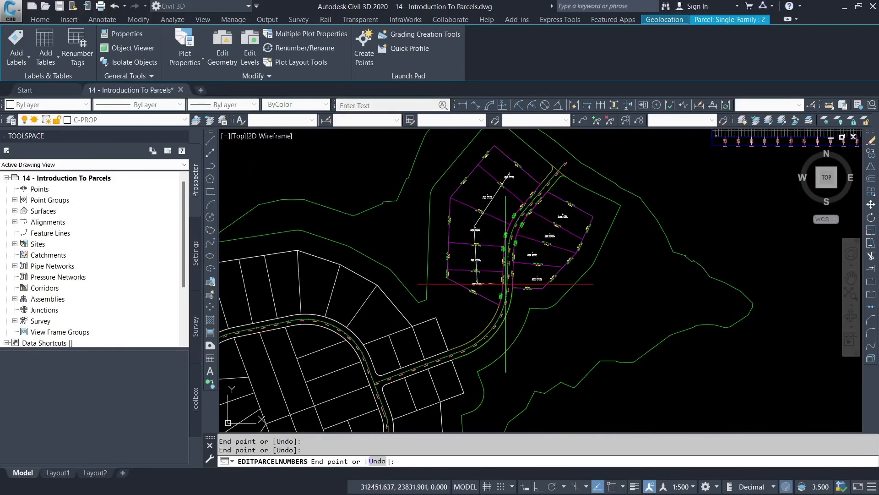
Continue the renumbering path across the road and up through the eastern plots to the northernmost one, completing the renumbering
scroll(539, 276, "up", 3)
left_click(518, 276)
scroll(451, 300, "down", 3)
scroll(500, 220, "up", 3)
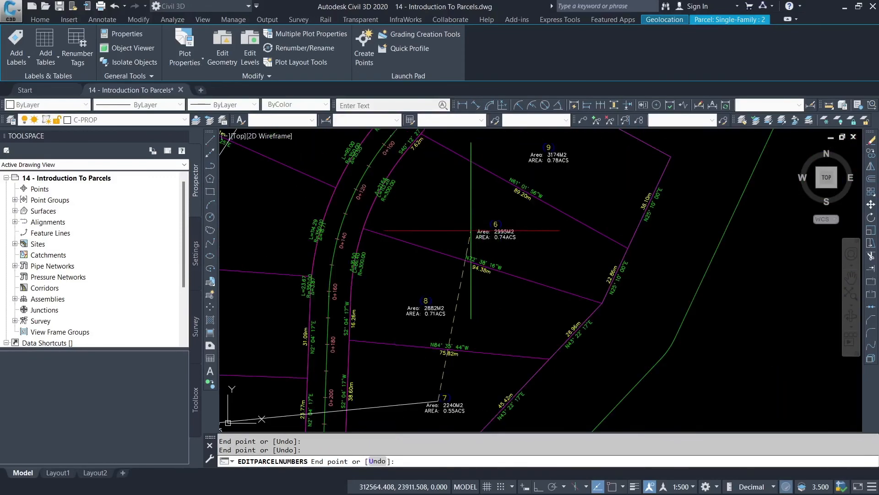
scroll(460, 270, "down", 3)
scroll(483, 221, "up", 3)
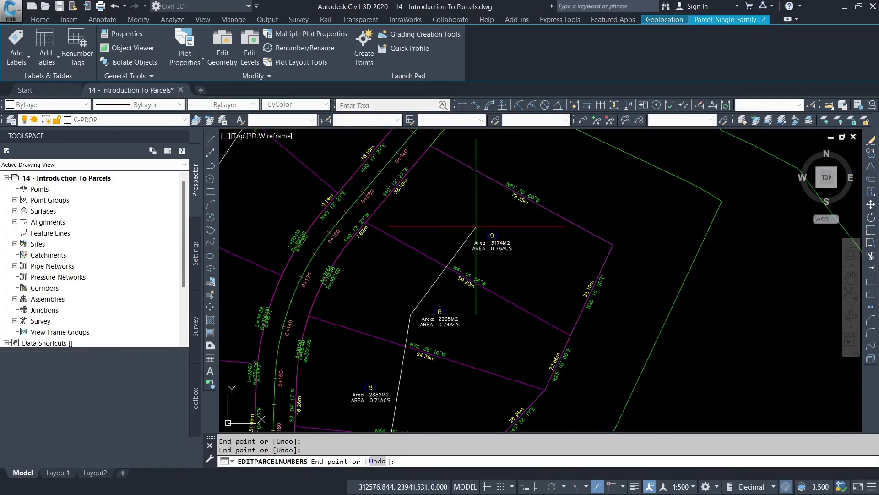
key("Return")
key("Return")
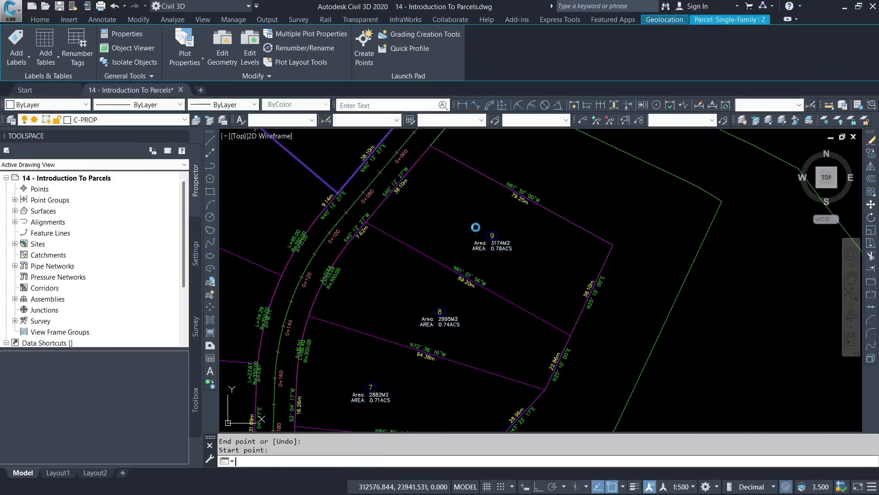
Deselect the plot and examine the new plot numbers along both sides of the road
scroll(462, 224, "down", 3)
scroll(452, 218, "up", 3)
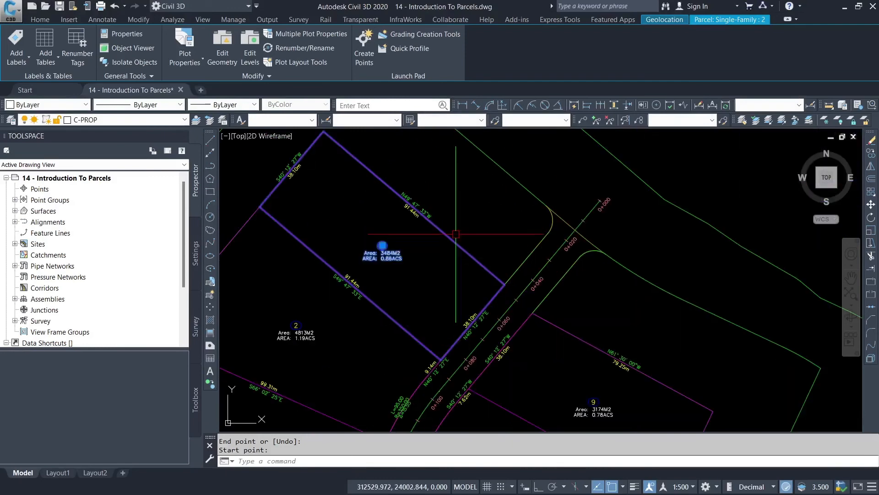
key("Escape")
right_click(458, 194)
left_click(500, 308)
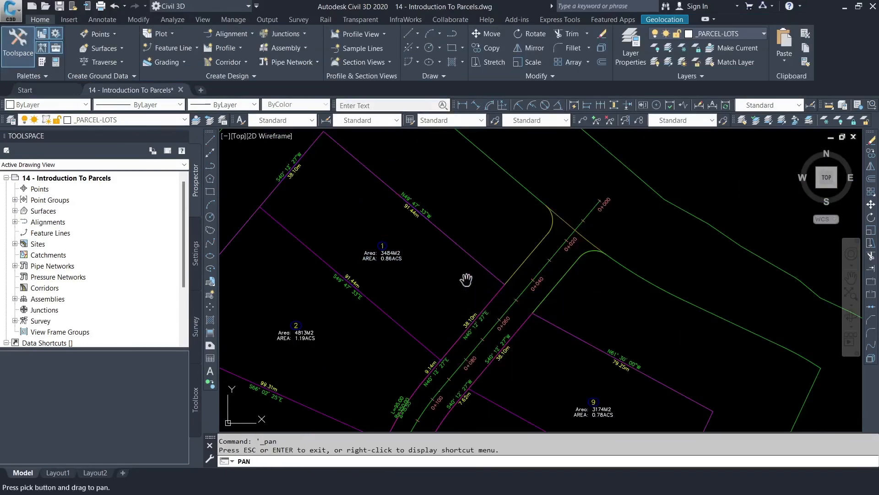
scroll(443, 217, "down", 2)
scroll(422, 229, "up", 6)
mouse_move(406, 251)
left_mouse_down()
mouse_move(458, 197)
mouse_move(493, 220)
left_mouse_up()
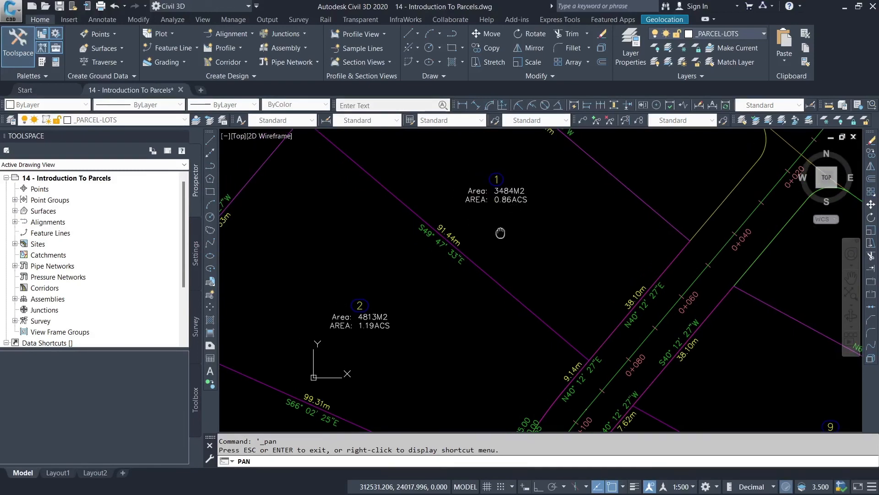
scroll(500, 233, "down", 6)
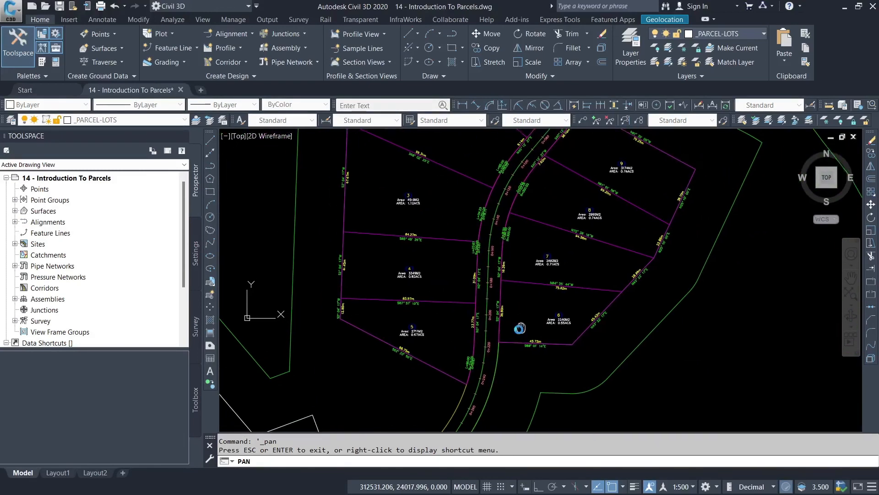
Inspect the number, M2 and acre labels of the northern plots on both sides of the road, then exit Pan
left_click_drag(520, 328, 461, 346)
left_click_drag(563, 198, 523, 291)
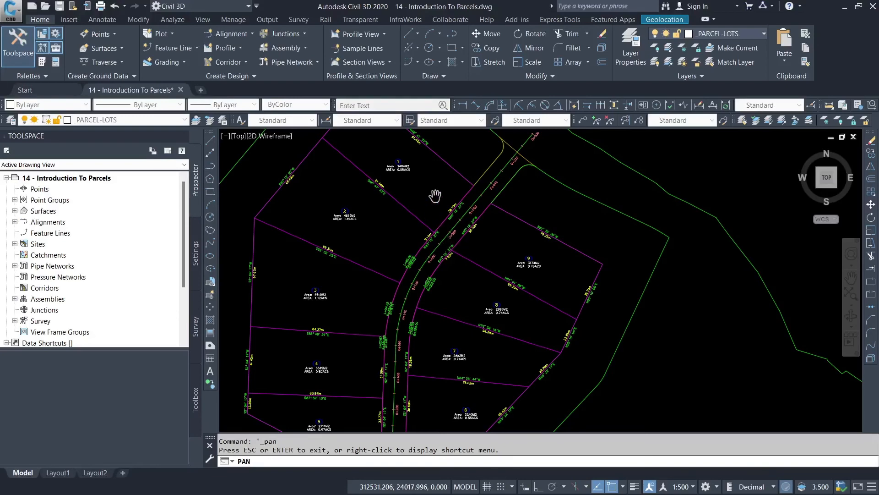
scroll(542, 261, "up", 6)
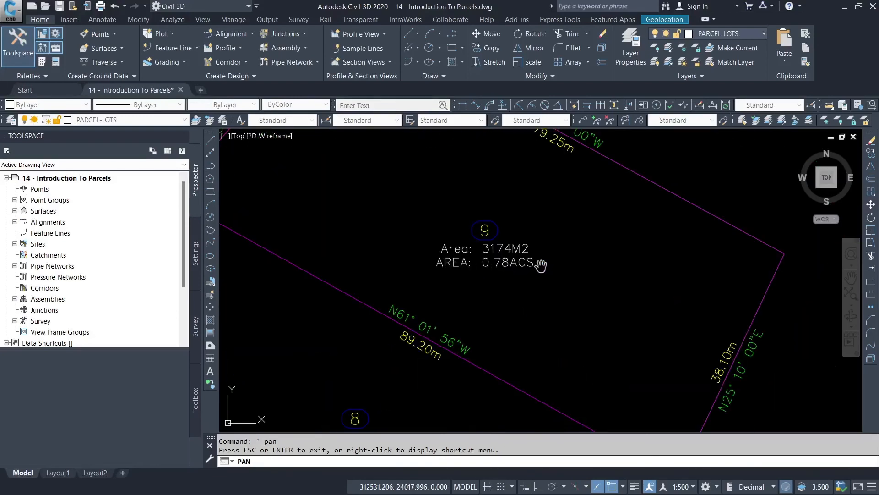
scroll(548, 230, "down", 7)
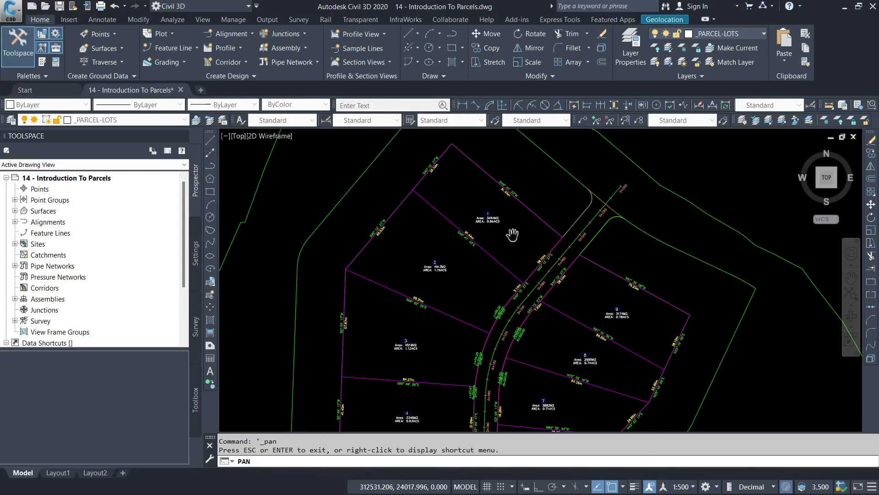
left_click_drag(512, 234, 456, 231)
scroll(442, 213, "up", 9)
scroll(454, 192, "down", 7)
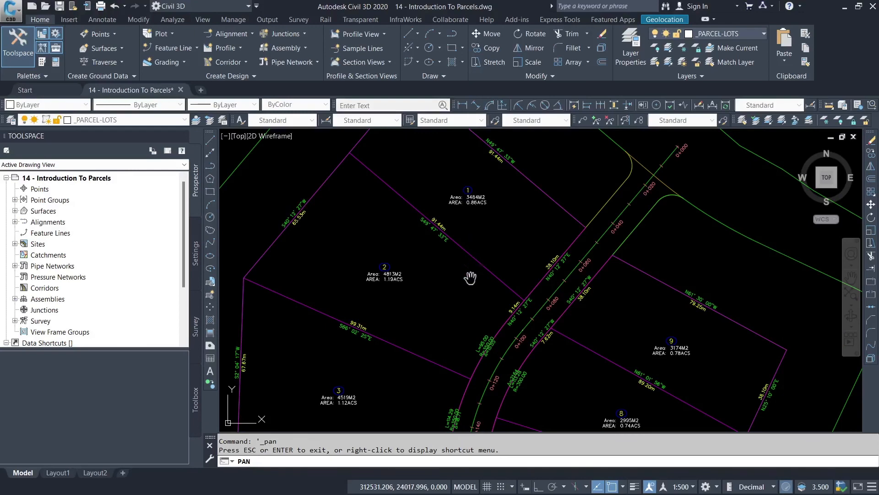
mouse_move(451, 299)
left_mouse_down()
mouse_move(446, 253)
mouse_move(462, 259)
left_mouse_up()
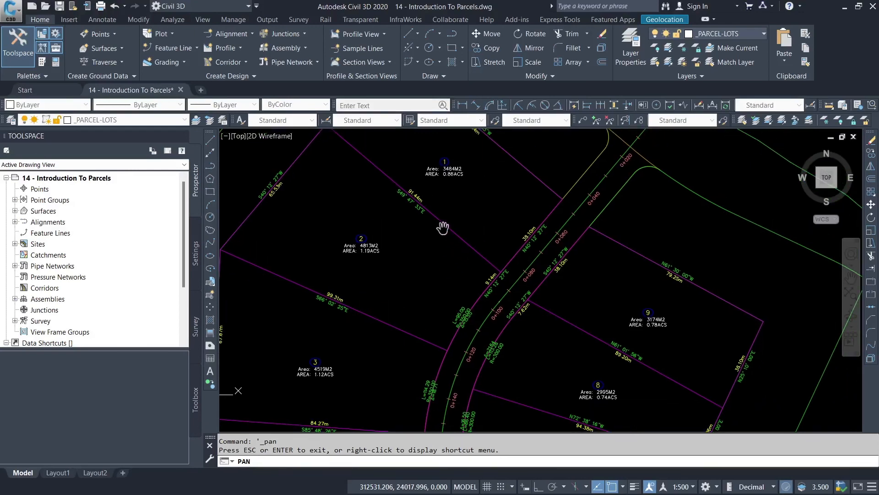
scroll(444, 201, "down", 2)
scroll(458, 218, "down", 4)
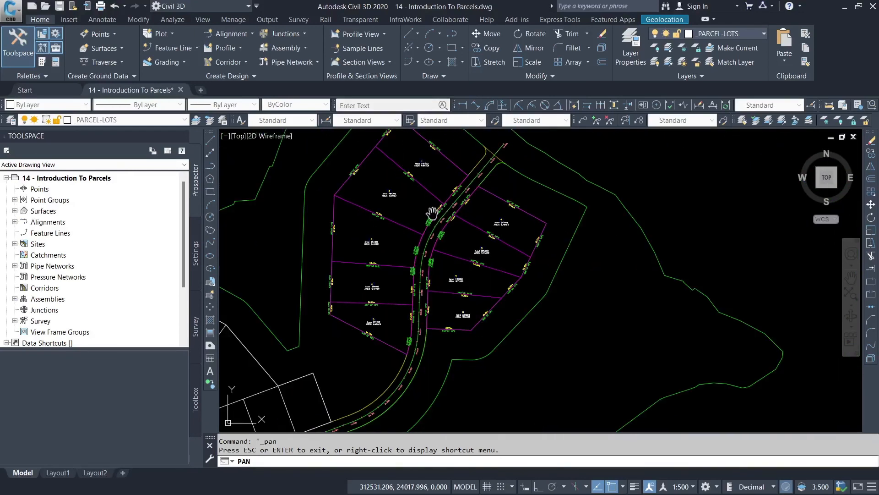
scroll(455, 213, "up", 2)
right_click(455, 213)
left_click_drag(455, 213, 451, 229)
right_click(431, 221)
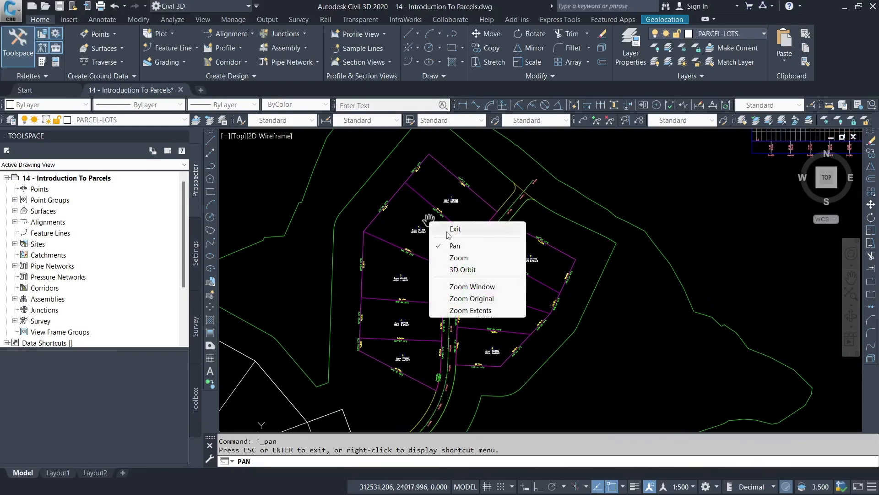
left_click(452, 229)
Examine the bearing and distance labels along plot 1's boundary and the area labels of plots 1 and 9
scroll(436, 165, "up", 5)
scroll(438, 198, "down", 3)
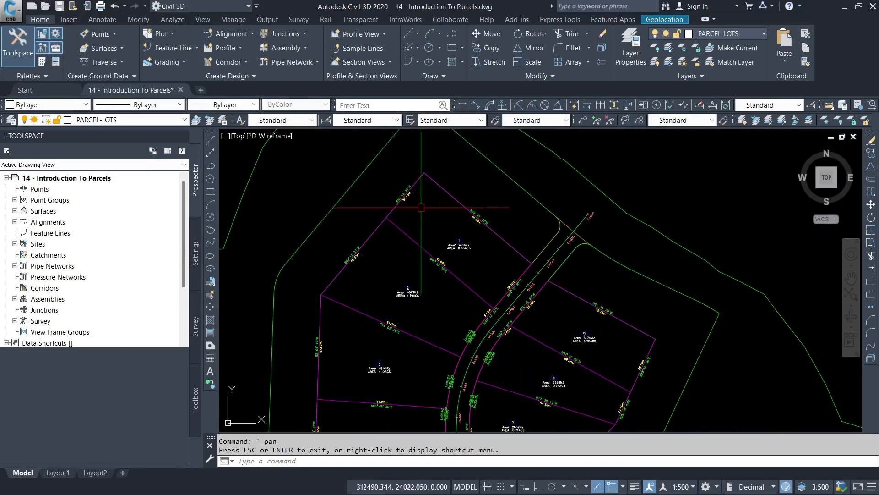
scroll(405, 203, "up", 8)
scroll(390, 202, "down", 3)
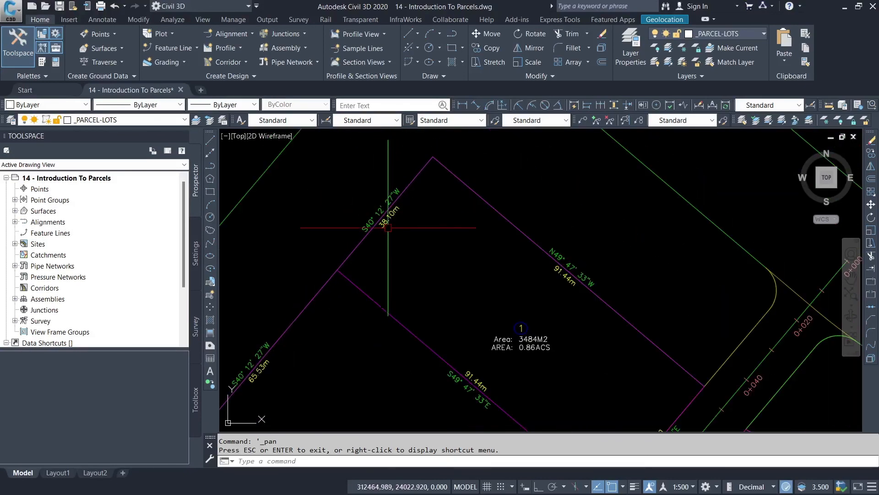
scroll(380, 177, "down", 2)
scroll(403, 206, "down", 3)
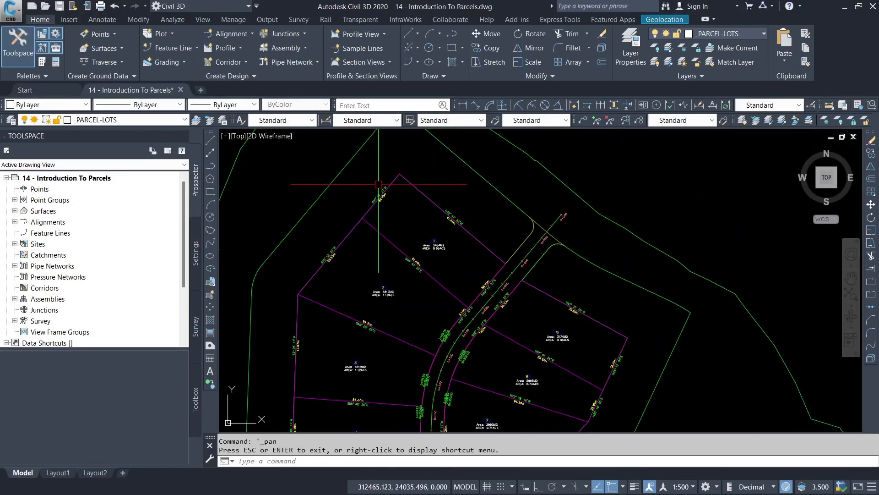
scroll(423, 234, "up", 8)
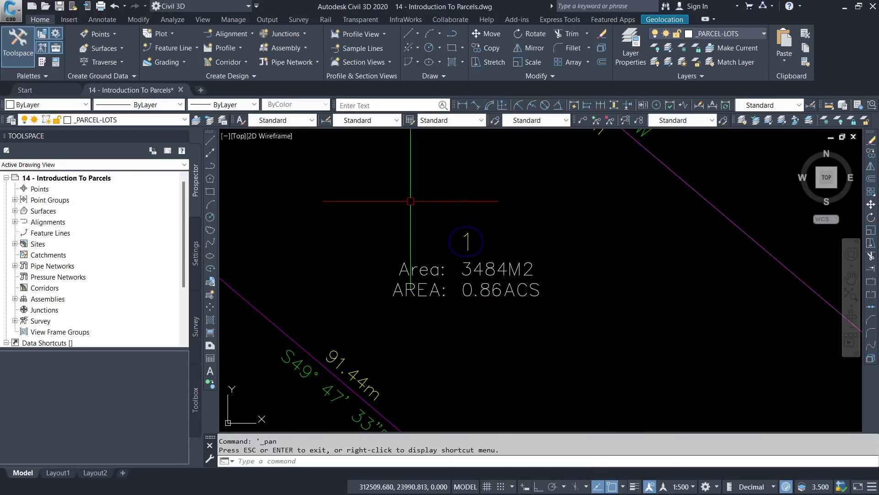
scroll(454, 214, "down", 6)
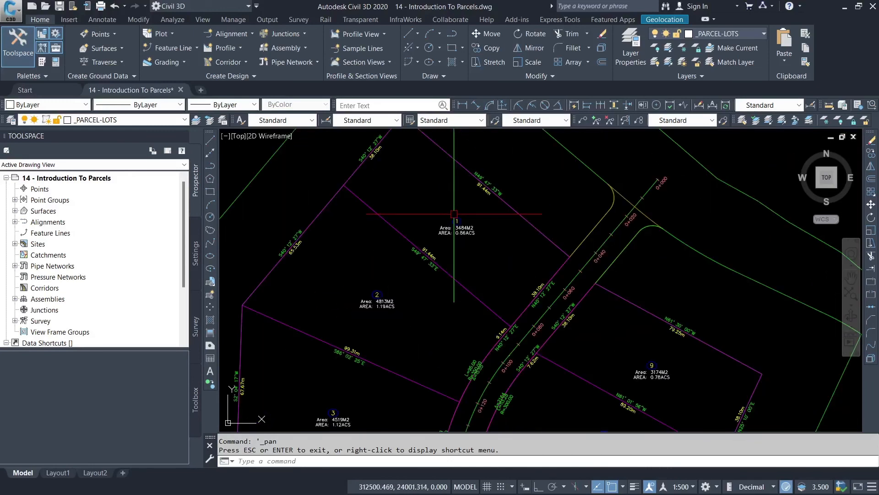
scroll(461, 201, "down", 5)
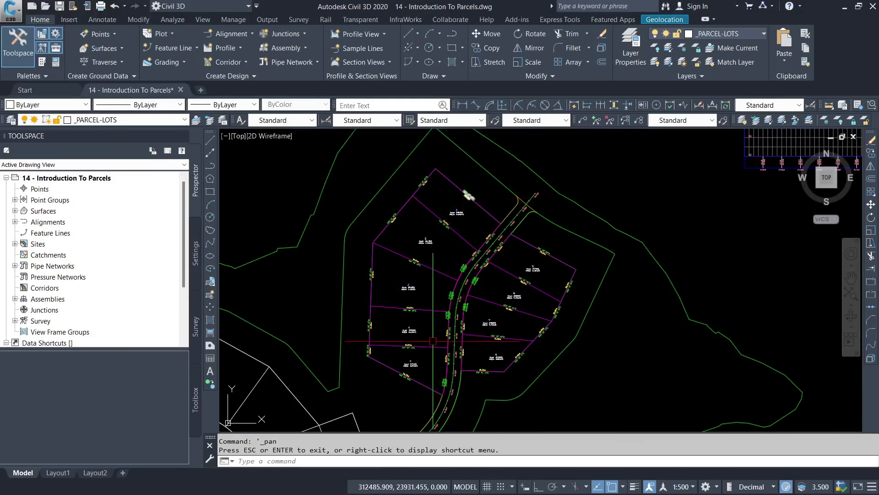
scroll(450, 211, "up", 6)
scroll(450, 211, "down", 6)
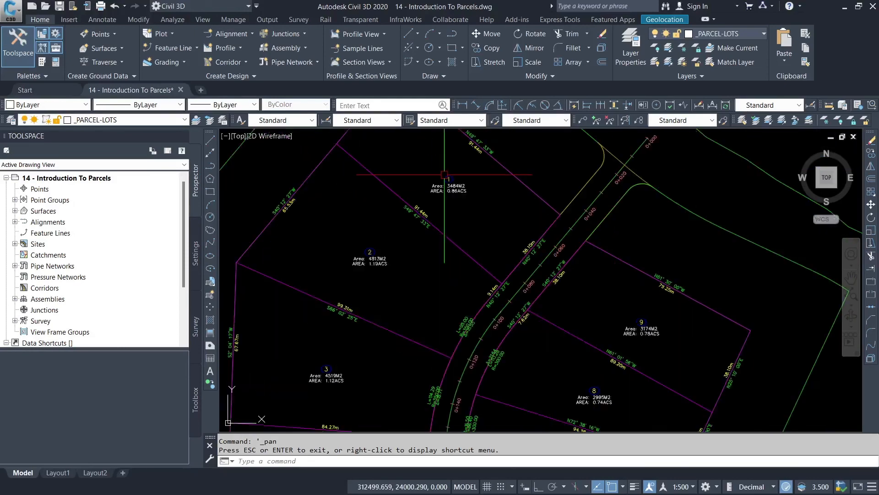
scroll(530, 237, "up", 6)
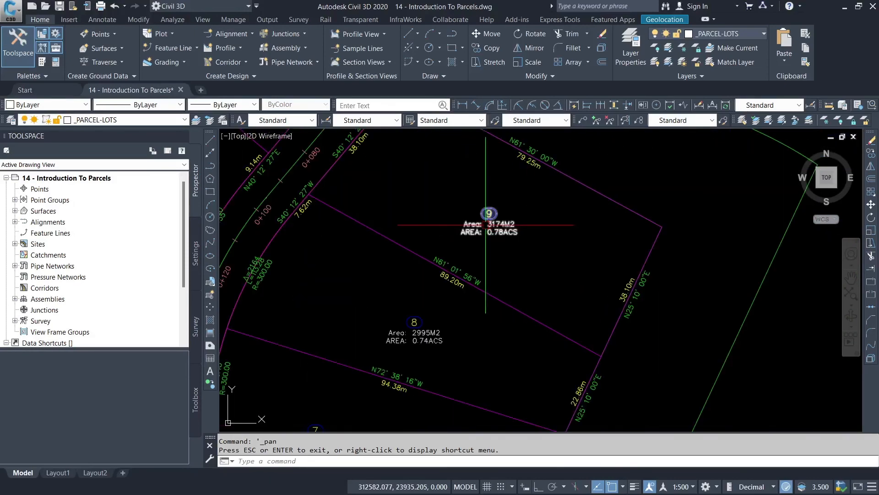
scroll(453, 290, "down", 4)
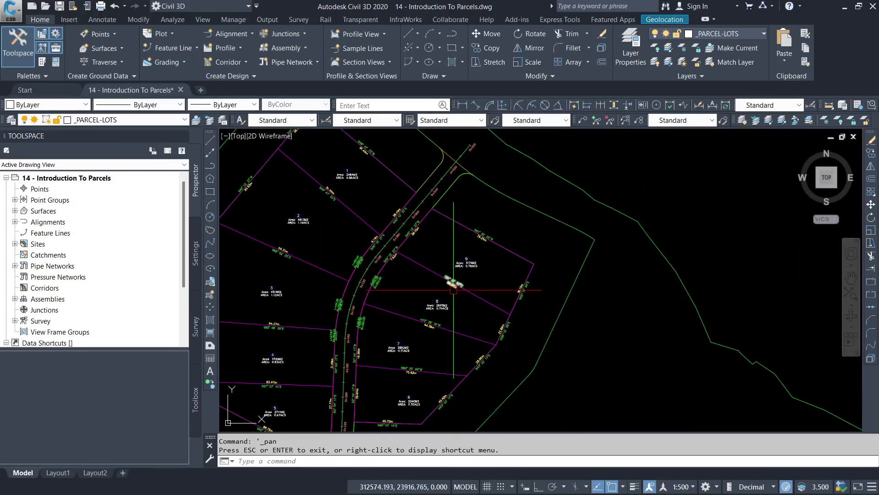